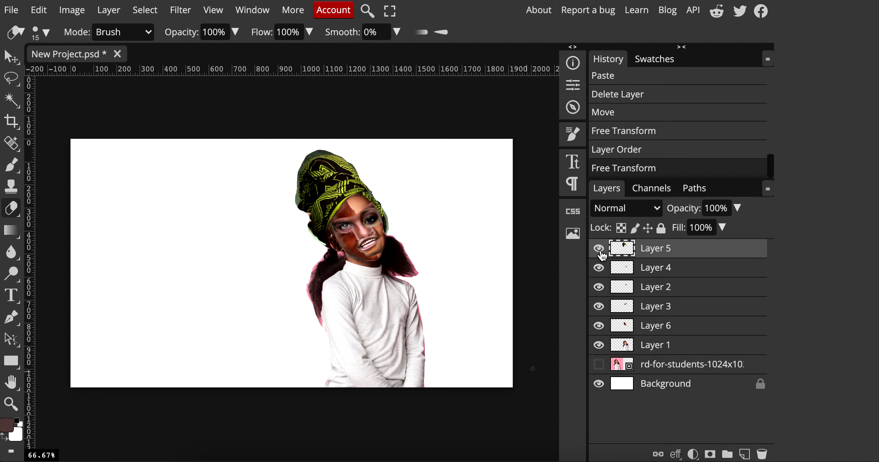
Toggle the head wrap, mouth and face layers to compare, then advance past the Deborah Roberts slide.
left_click(598, 249)
left_click(599, 248)
left_click(600, 268)
left_click(599, 288)
left_click(599, 268)
left_click(599, 287)
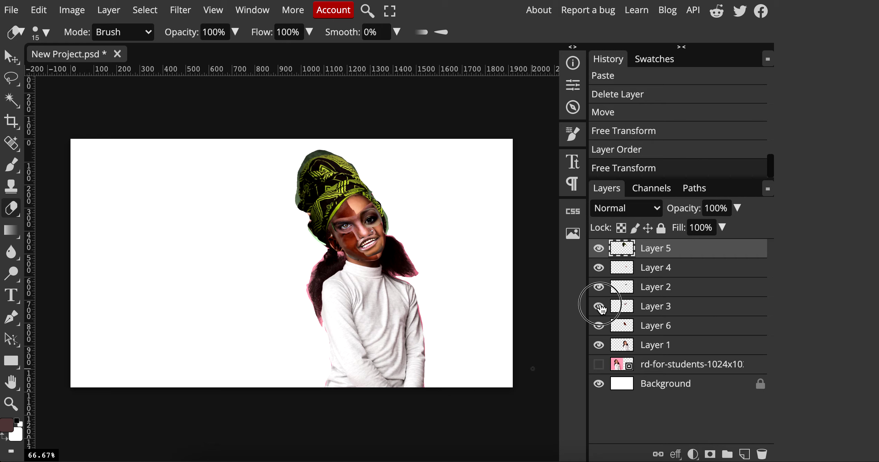
left_click(599, 307)
left_click(599, 307)
left_click(599, 326)
left_click(599, 326)
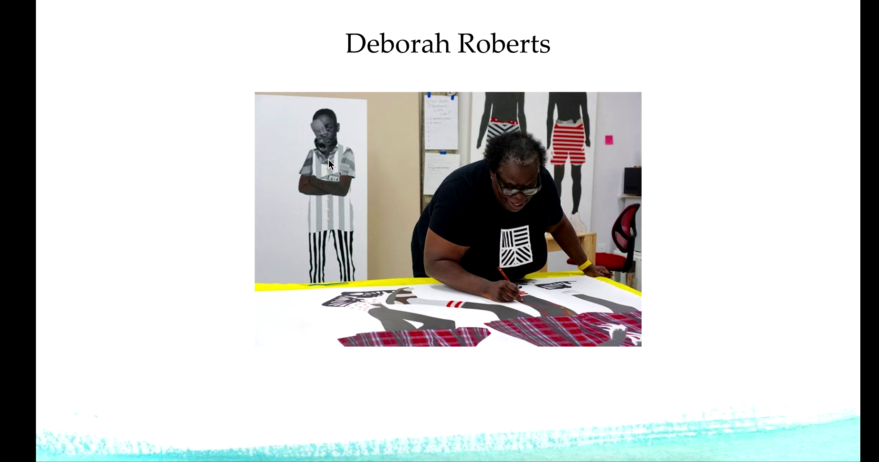
key("Right")
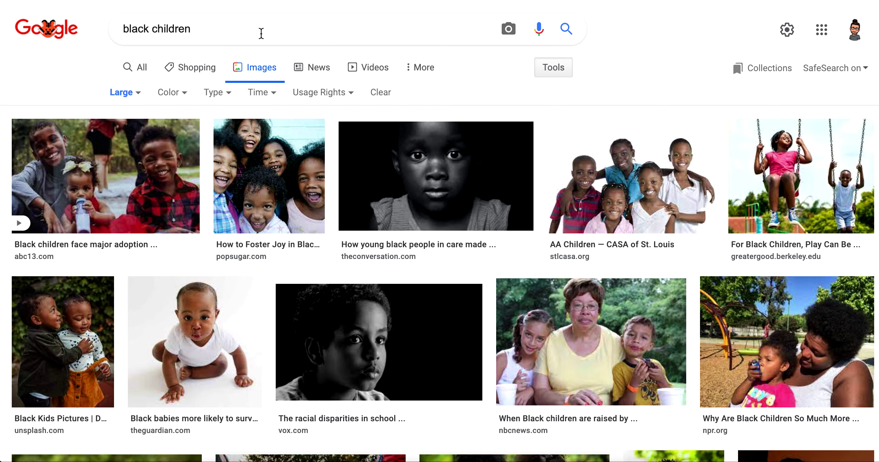
Search Google Images for 'black children', filtered to Large size and Creative Commons usage rights.
left_click(262, 32)
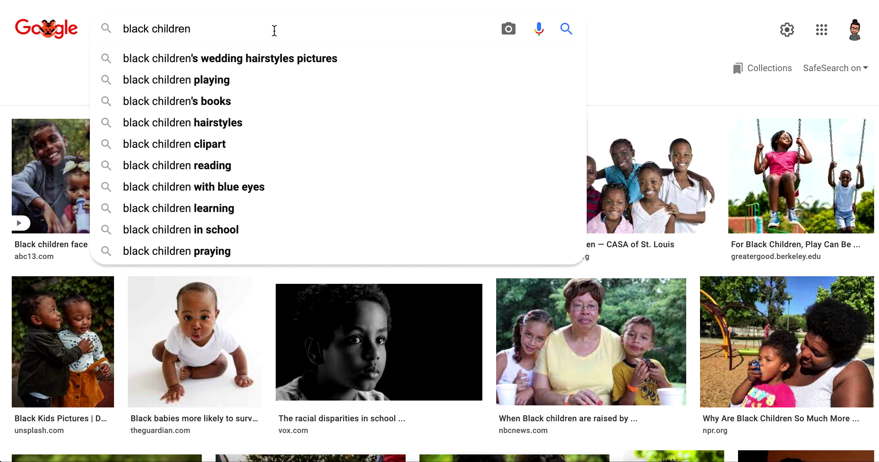
key("Return")
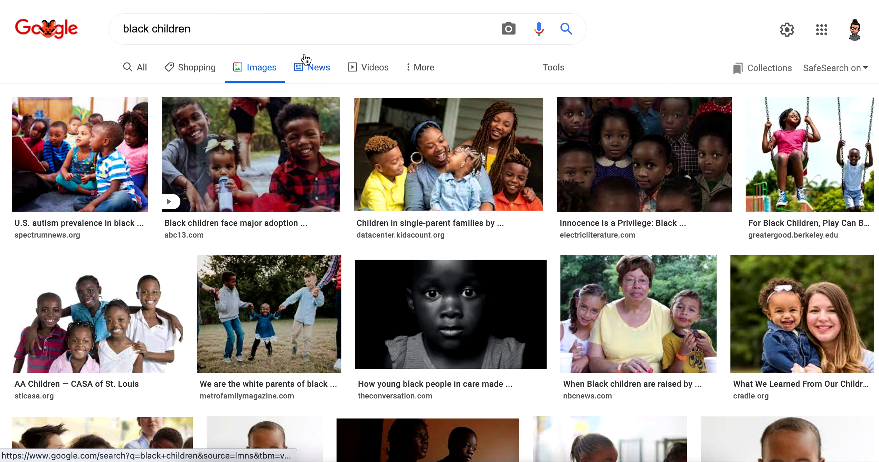
left_click(553, 68)
left_click(124, 92)
left_click(131, 128)
left_click(318, 92)
left_click(335, 135)
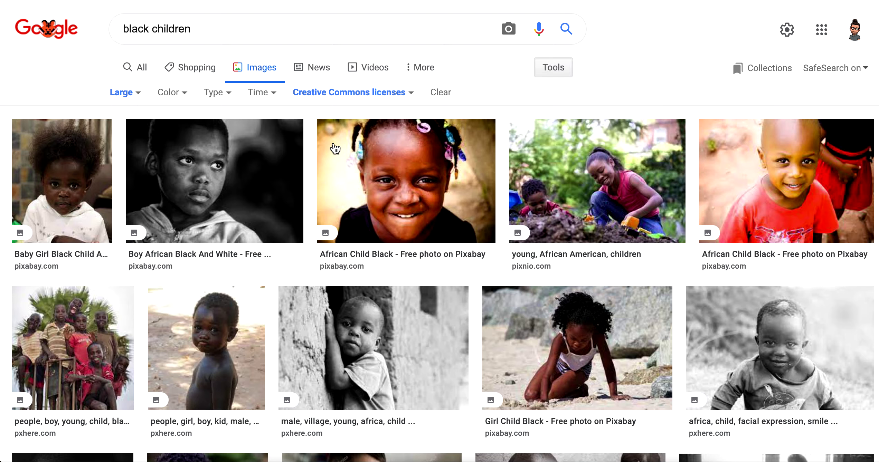
Open the Child Africa Orphan photo preview and choose Save Image As.
left_click(537, 303)
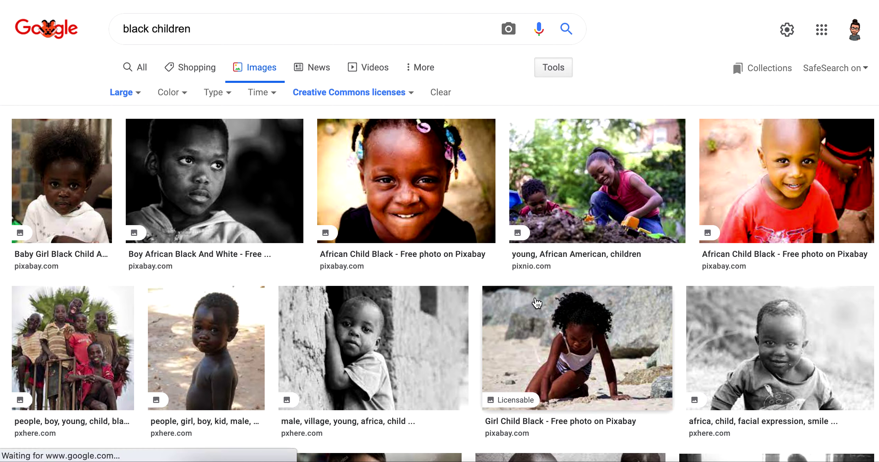
scroll(428, 277, "down", 5)
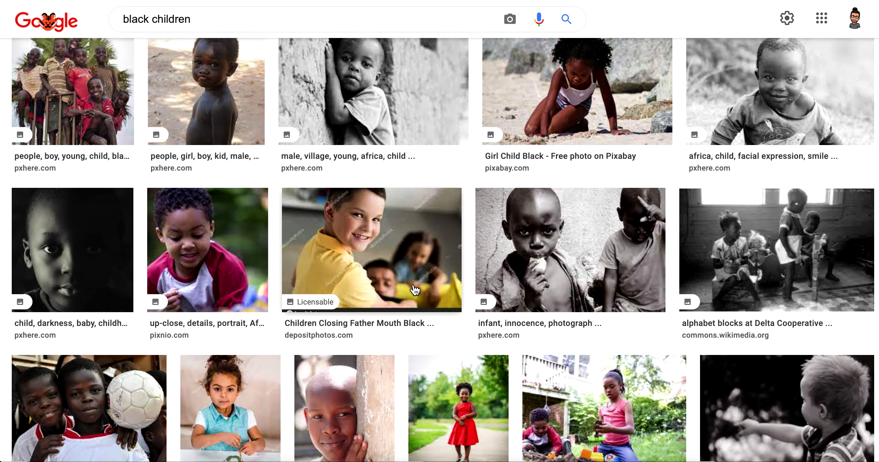
scroll(415, 290, "down", 20)
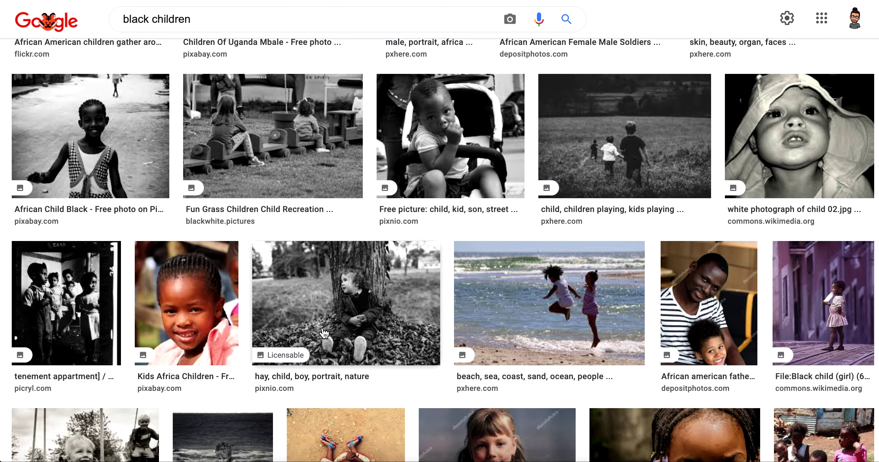
scroll(322, 333, "down", 15)
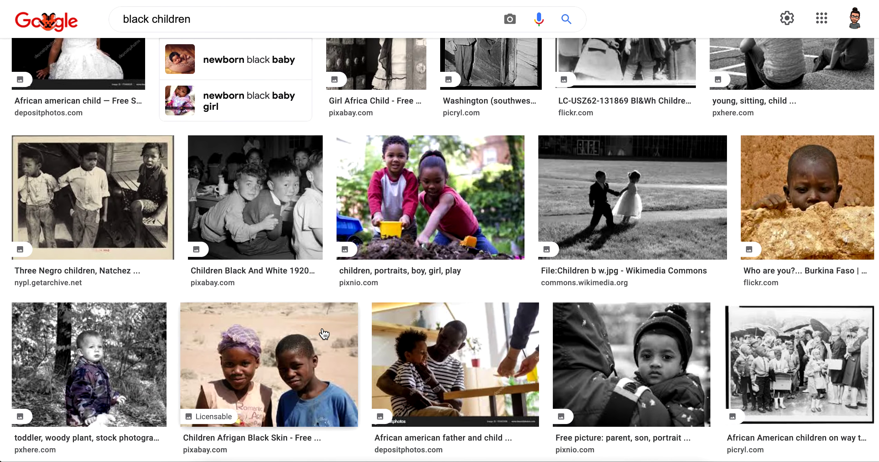
scroll(326, 334, "down", 4)
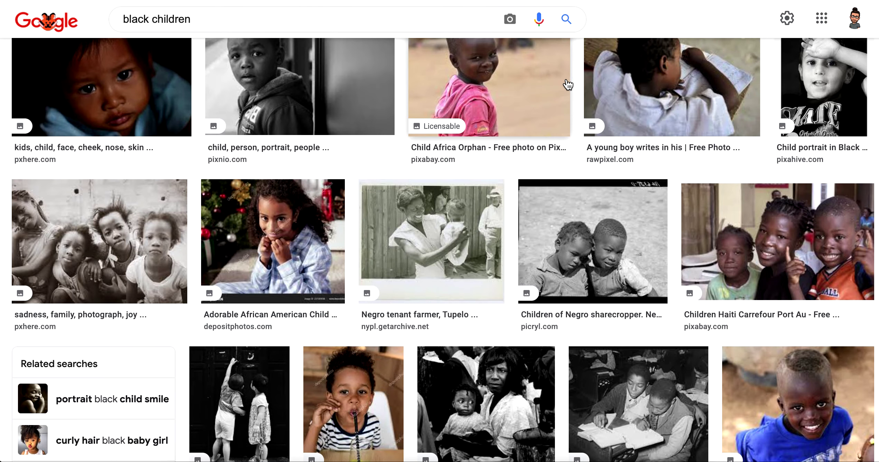
left_click(506, 93)
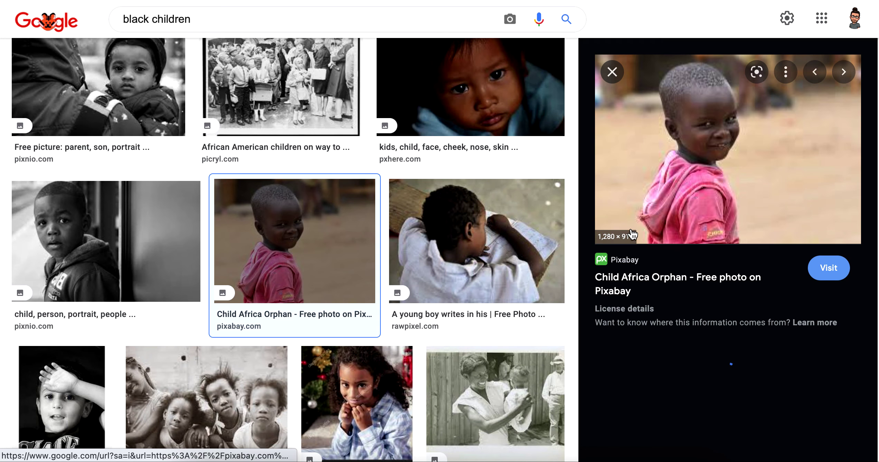
right_click(706, 155)
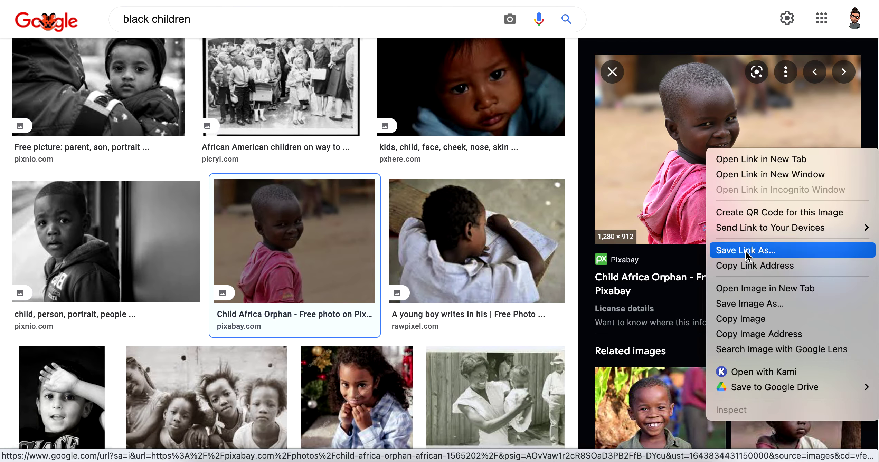
left_click(747, 304)
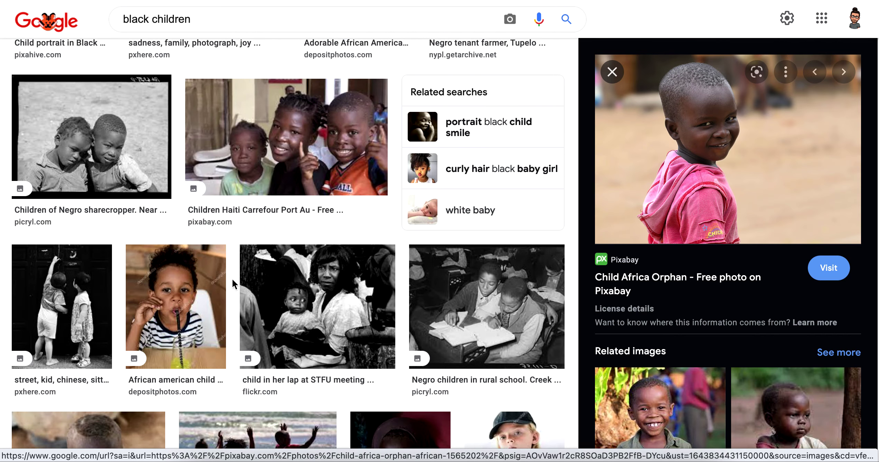
Scroll the results and return to the search box to refine the query.
scroll(232, 278, "down", 5)
scroll(257, 303, "down", 15)
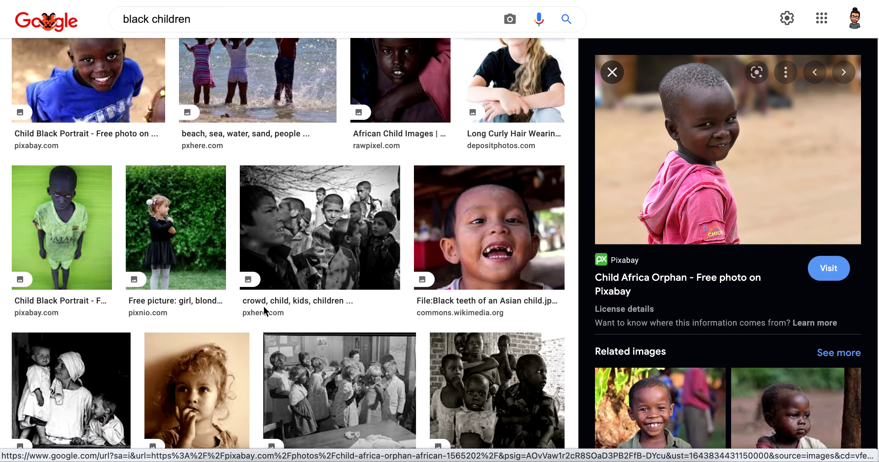
scroll(256, 129, "up", 4)
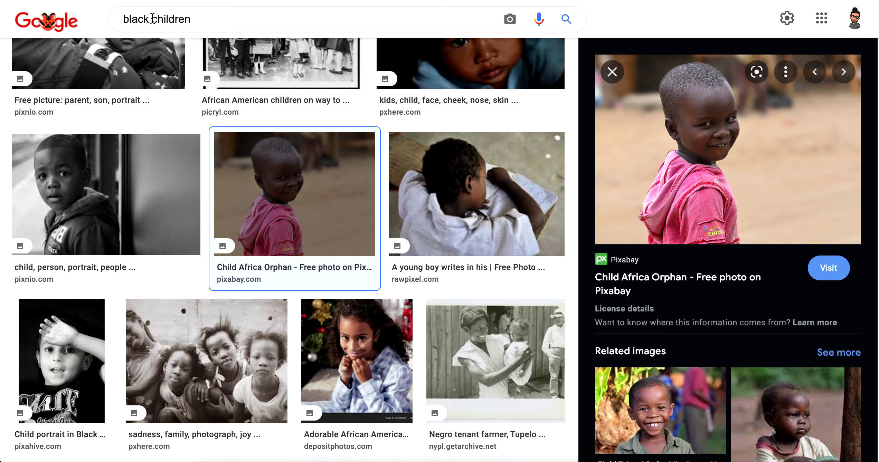
left_click(211, 21)
Search 'black children full body' filtered to Large size and Creative Commons usage rights.
type("full body")
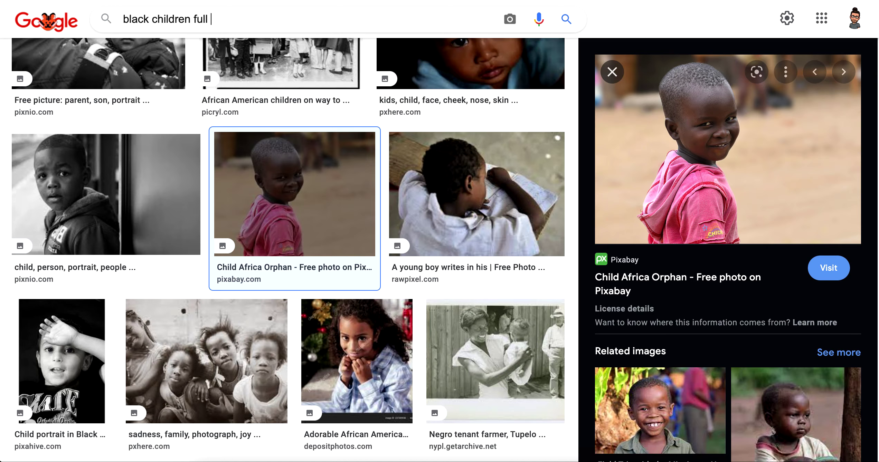
key("Return")
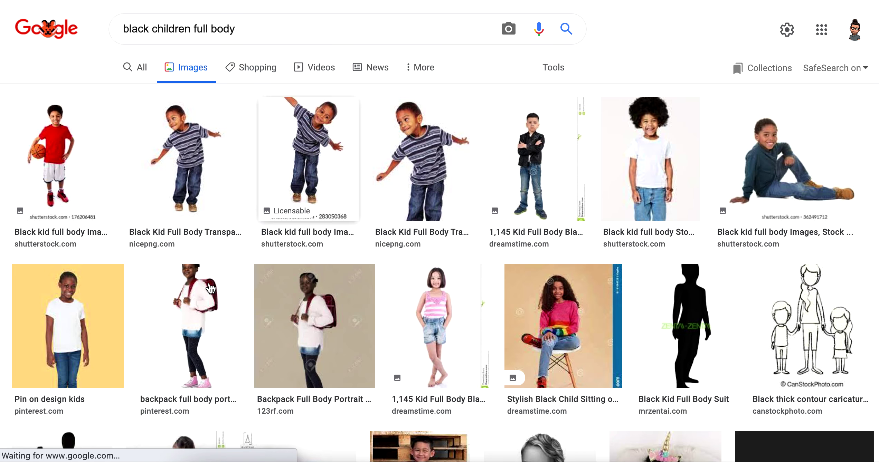
scroll(382, 266, "down", 5)
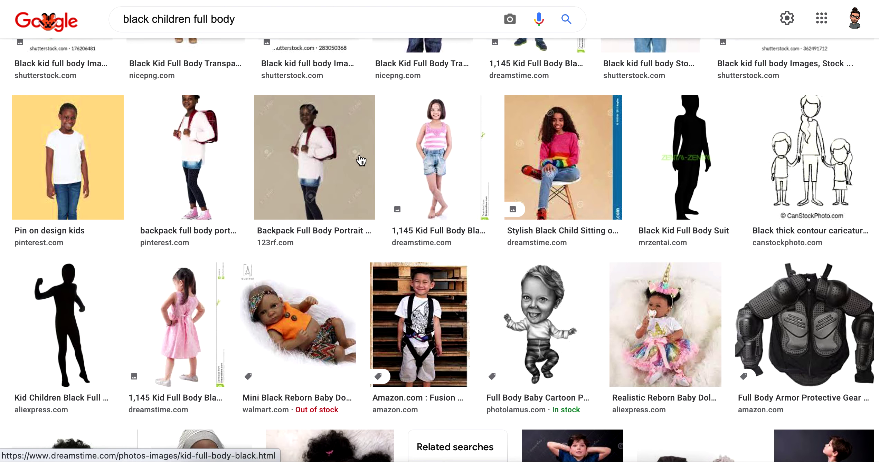
scroll(359, 162, "down", 1)
scroll(363, 151, "up", 5)
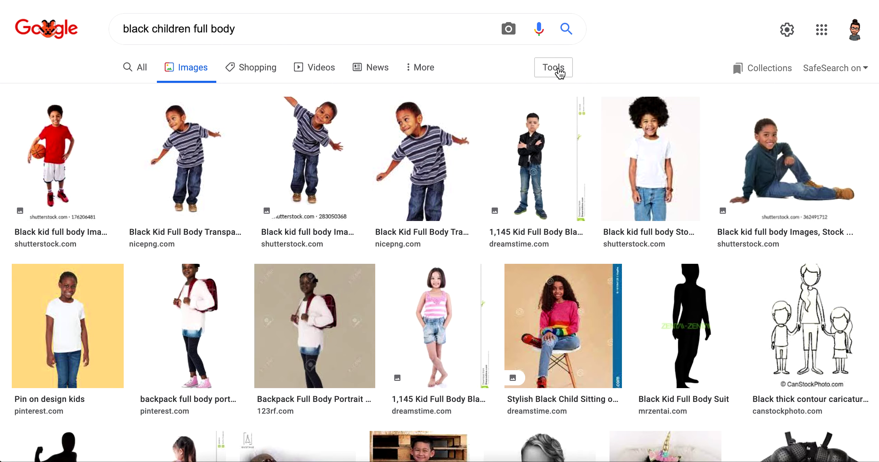
left_click(558, 71)
left_click(118, 99)
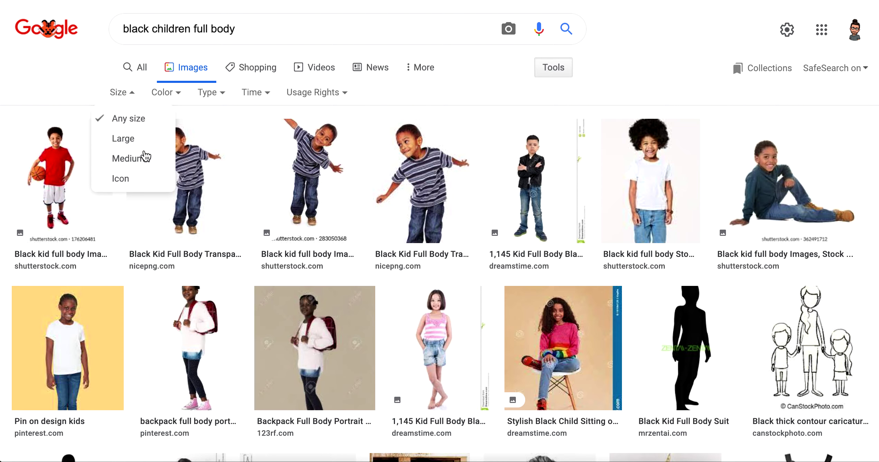
left_click(144, 140)
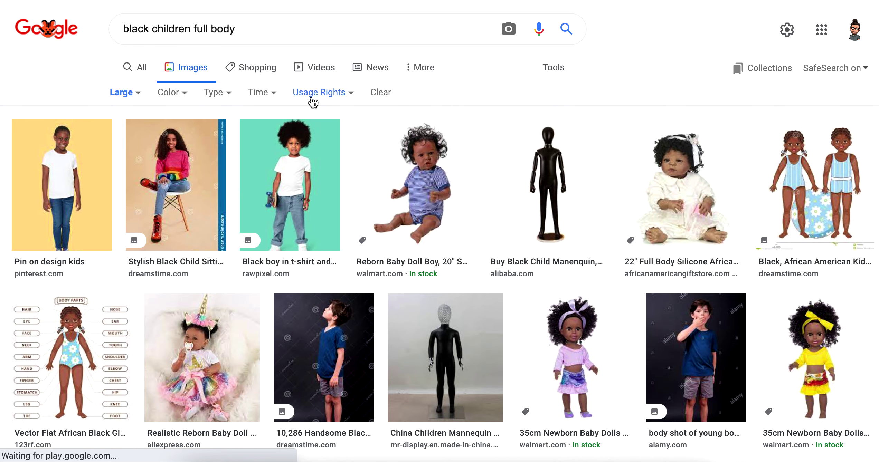
left_click(343, 94)
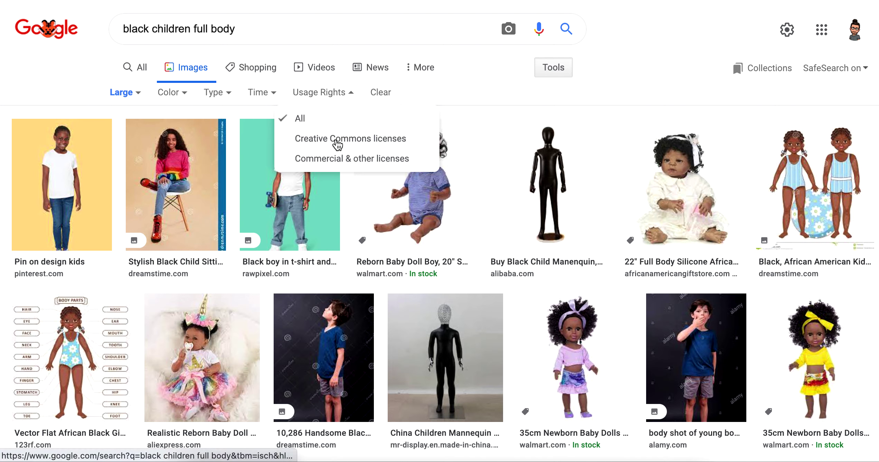
left_click(331, 138)
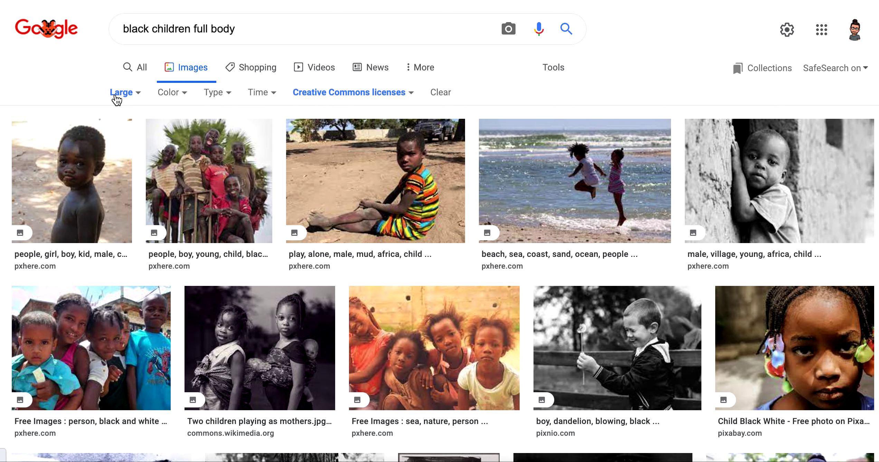
Save the Black People Kid preview photo into STOCK IMAGES.
scroll(379, 231, "down", 7)
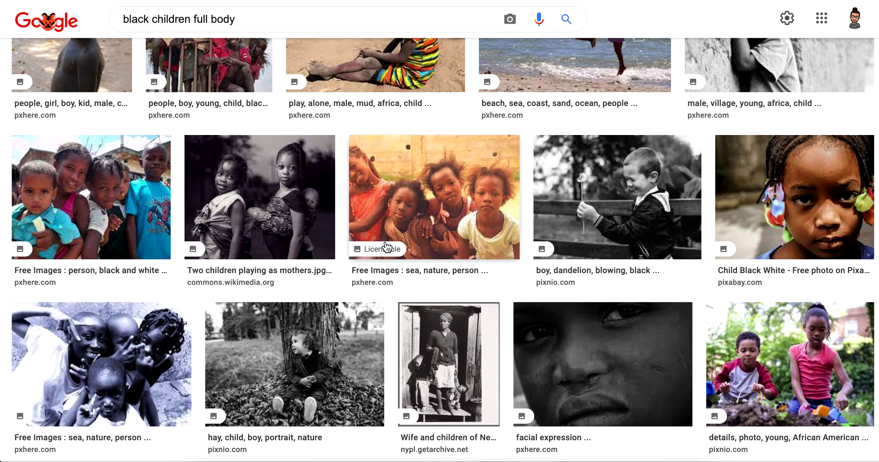
scroll(387, 245, "down", 10)
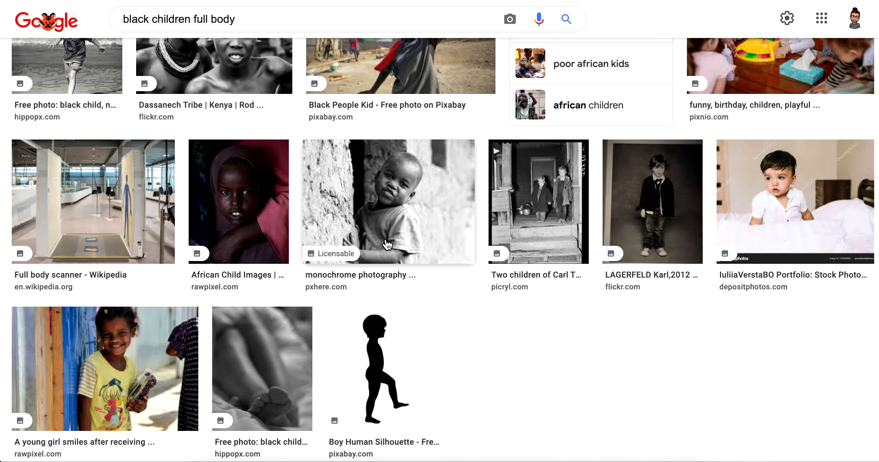
scroll(386, 238, "up", 1)
scroll(386, 235, "down", 2)
scroll(386, 235, "up", 10)
scroll(386, 238, "down", 2)
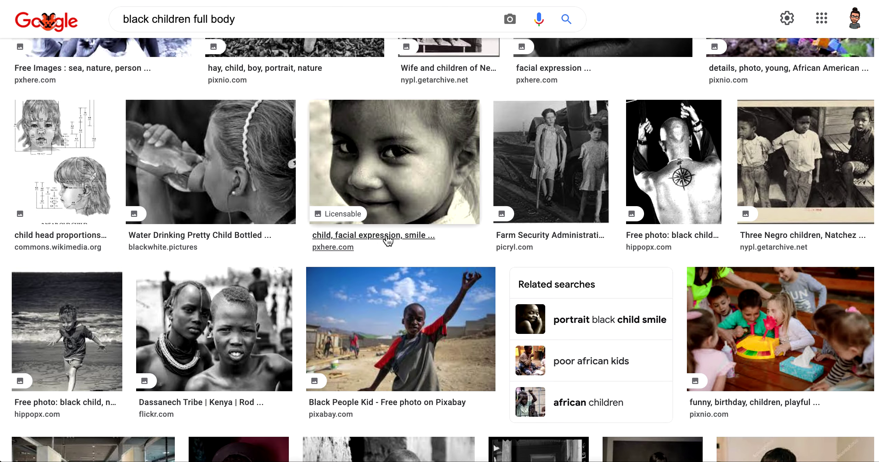
left_click(398, 311)
right_click(661, 199)
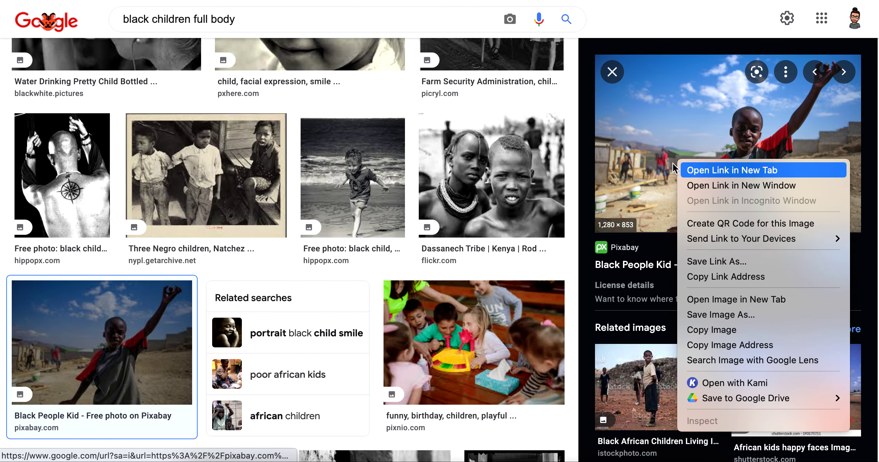
left_click(750, 319)
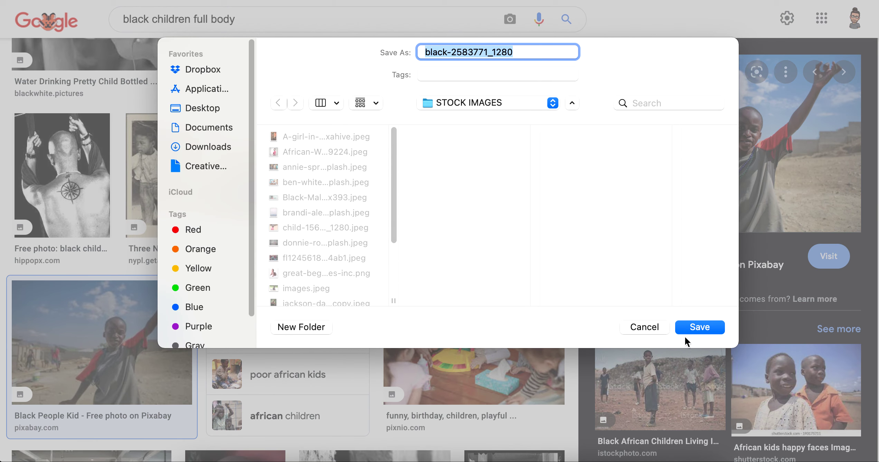
left_click(695, 326)
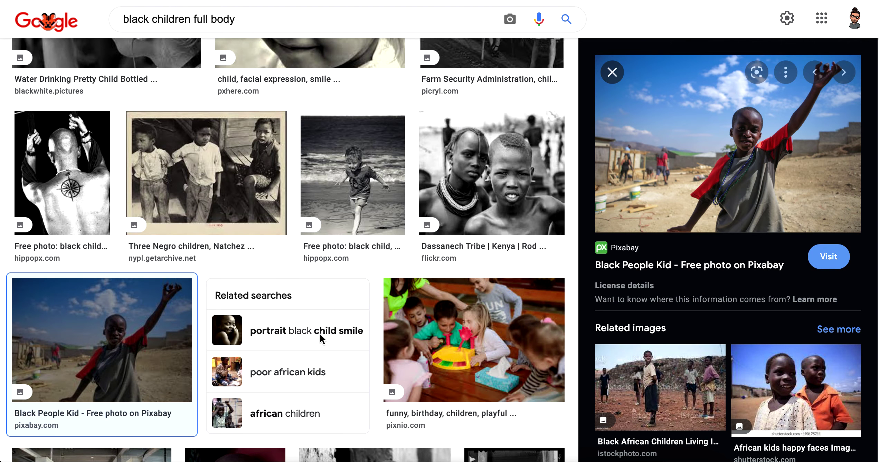
Reopen the usage rights filter options, then open a new browser tab.
scroll(299, 318, "down", 5)
scroll(288, 289, "up", 15)
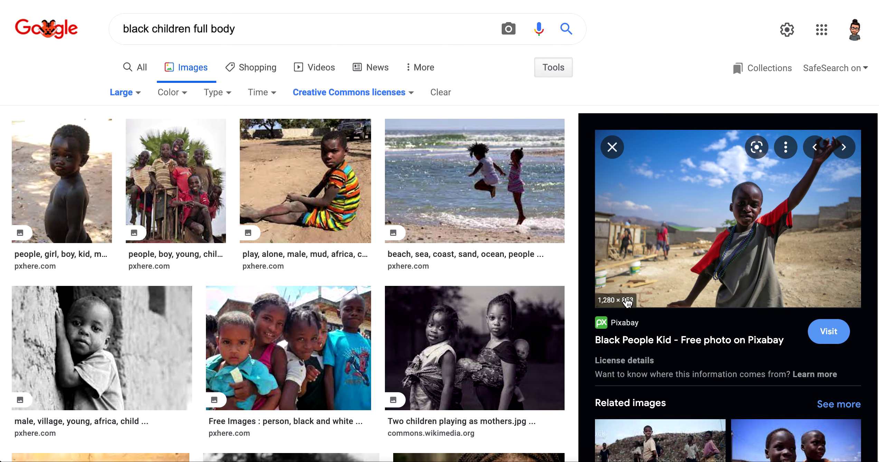
left_click(416, 96)
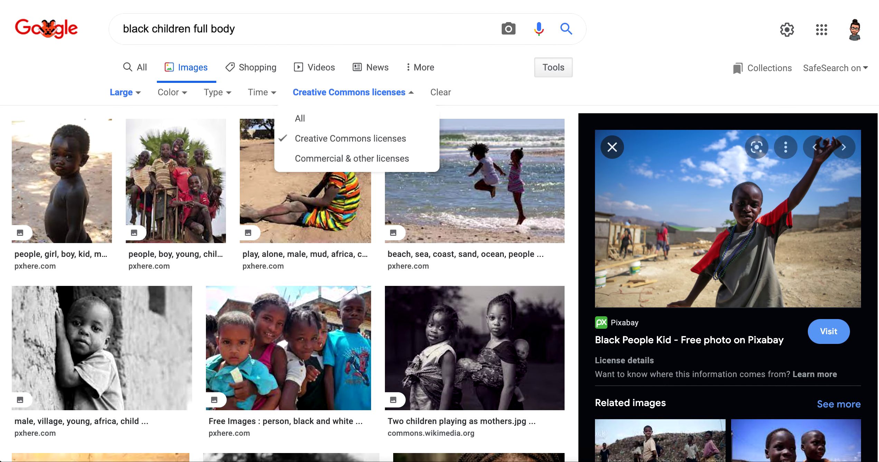
key("super+t")
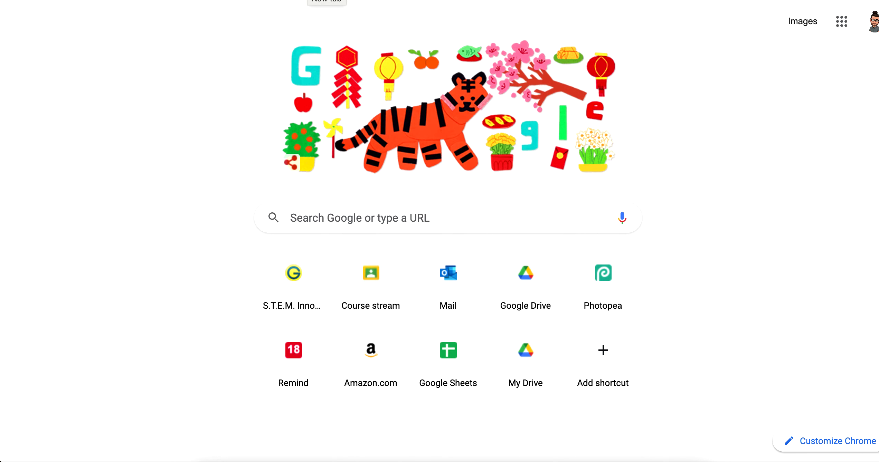
Go to Unsplash and search for 'black children dancing'.
type("unsplash")
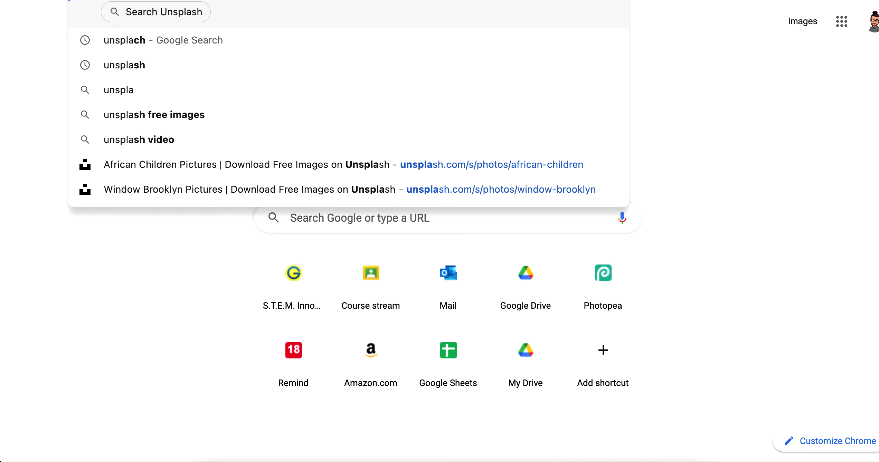
key("Return")
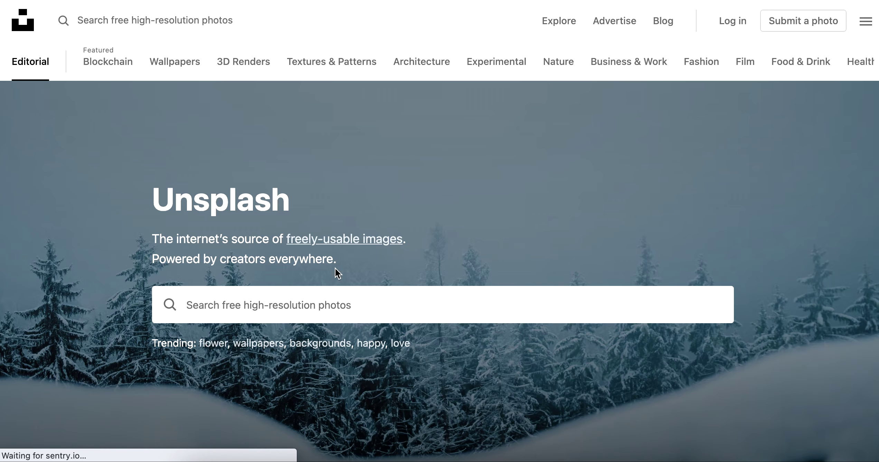
left_click(343, 292)
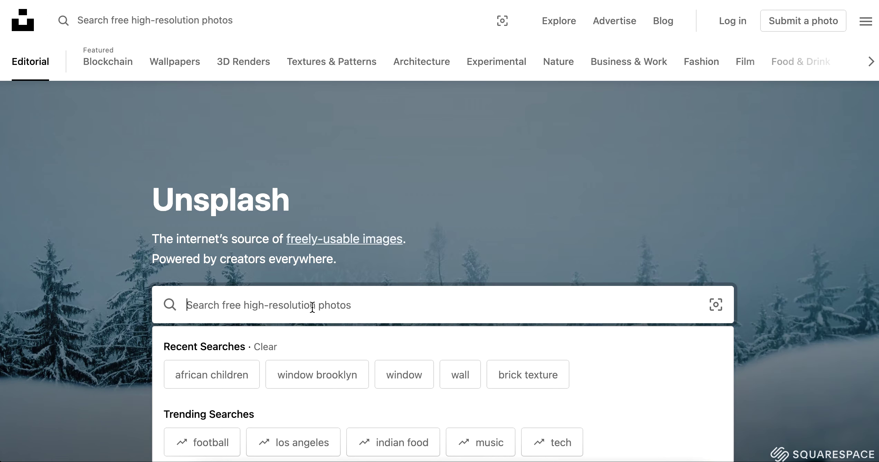
type("black h")
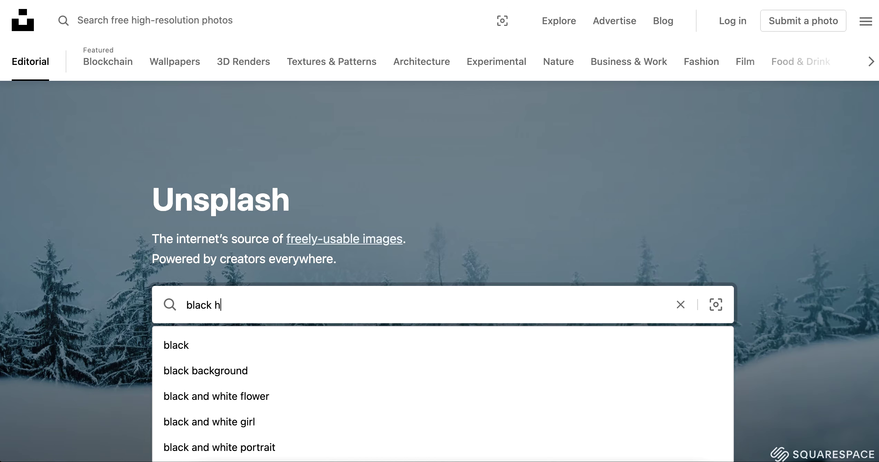
key("BackSpace")
type("children")
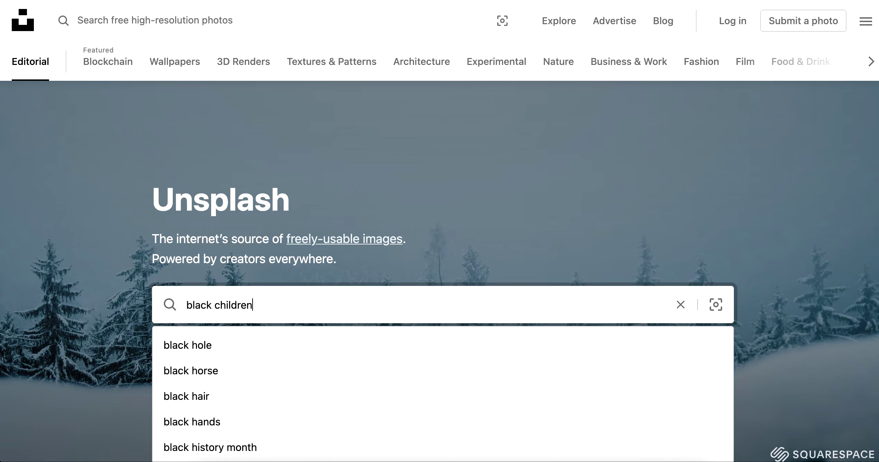
type(" dancing")
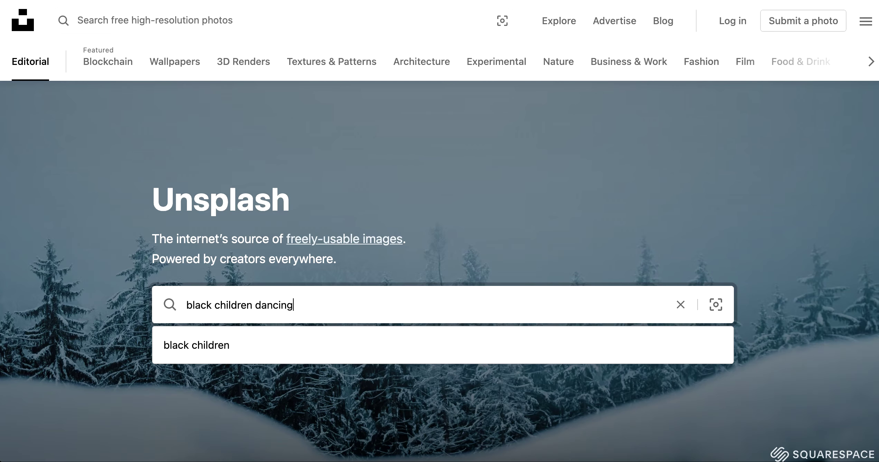
key("Return")
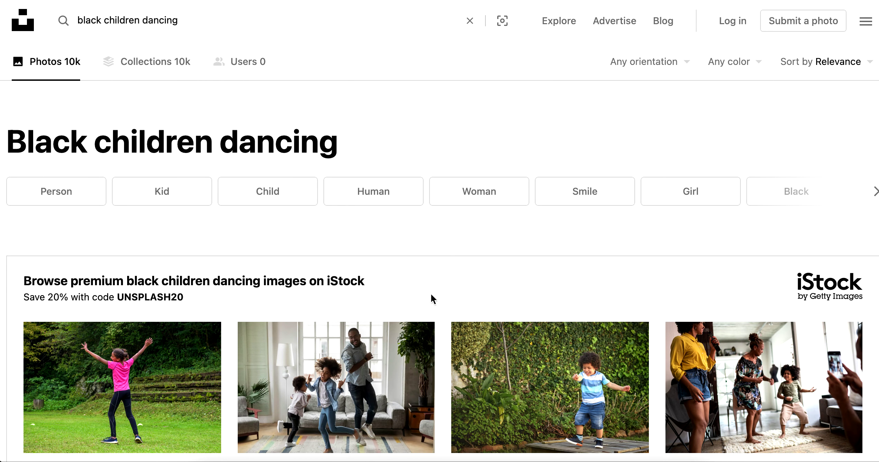
Download the girl-against-a-blue-wall photo into STOCK IMAGES.
scroll(428, 294, "down", 3)
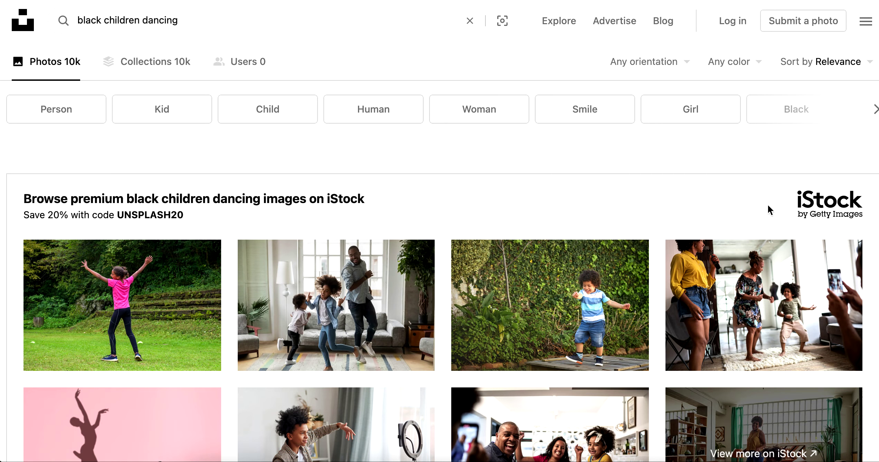
scroll(802, 236, "down", 1)
scroll(210, 257, "down", 5)
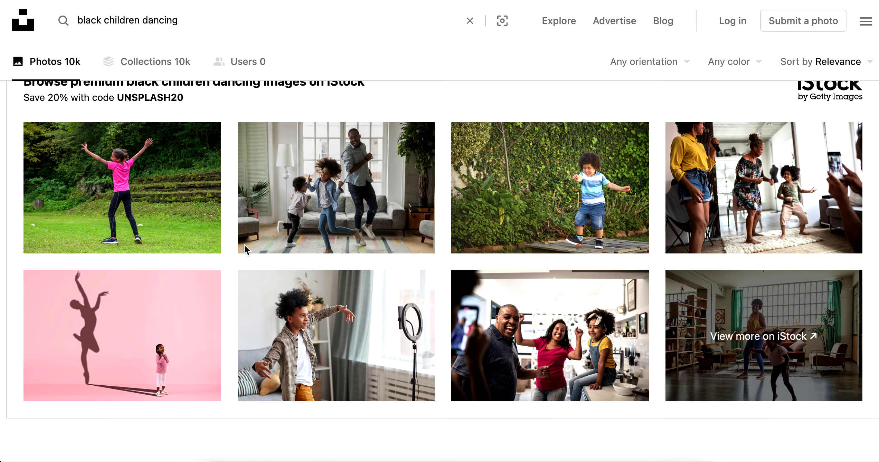
scroll(450, 280, "down", 5)
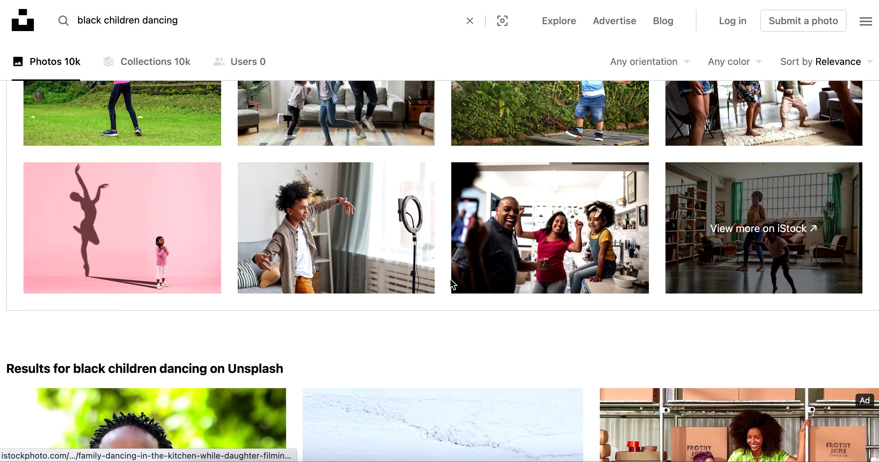
scroll(468, 289, "down", 5)
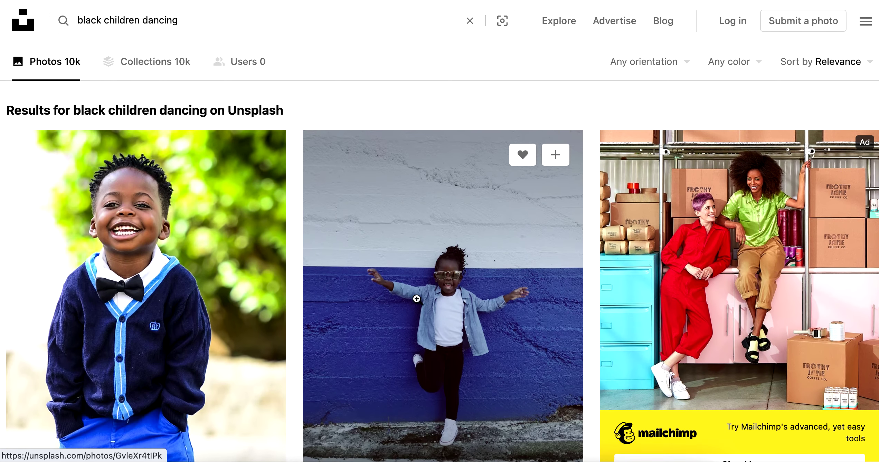
scroll(417, 299, "down", 1)
right_click(447, 270)
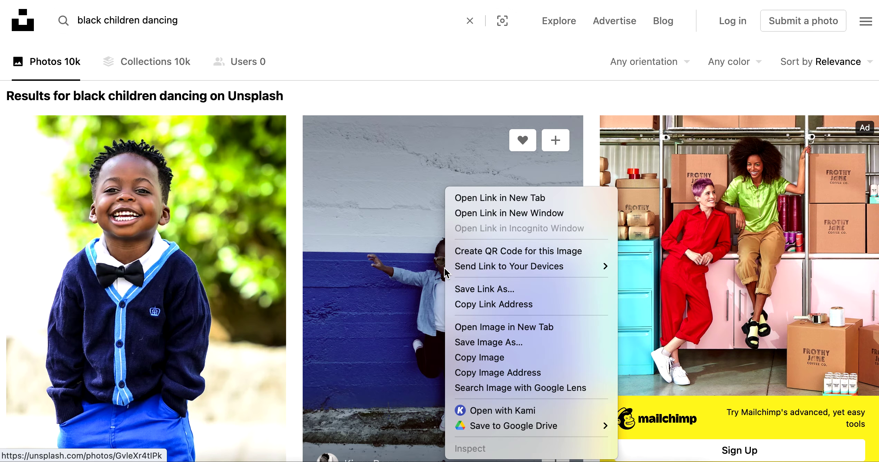
left_click(511, 159)
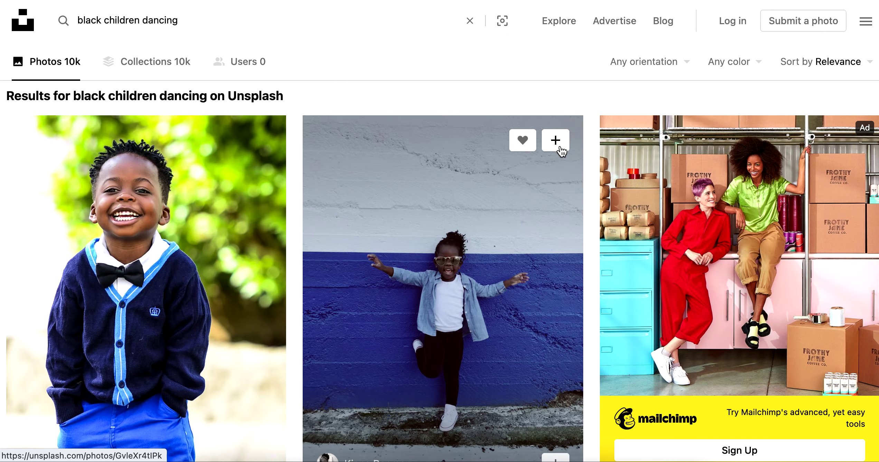
left_click(528, 195)
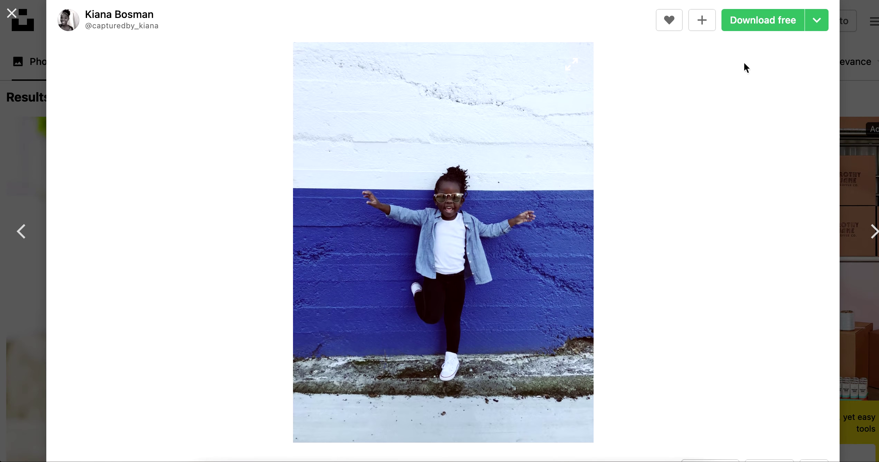
left_click(773, 22)
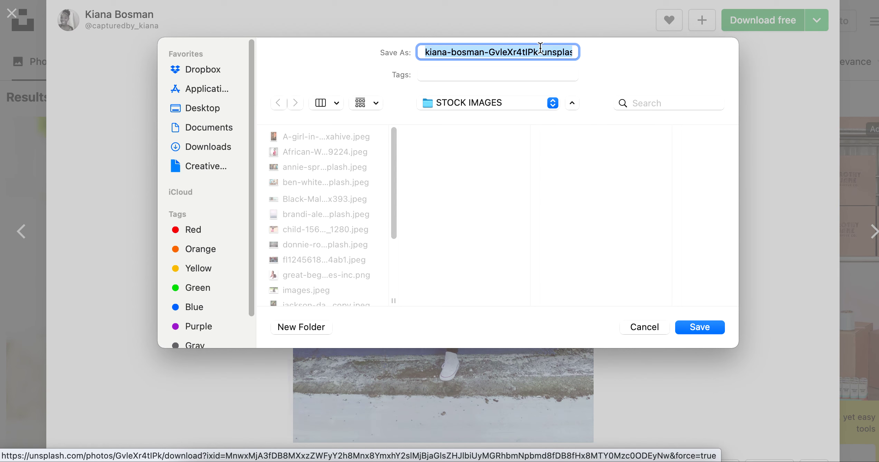
left_click(697, 331)
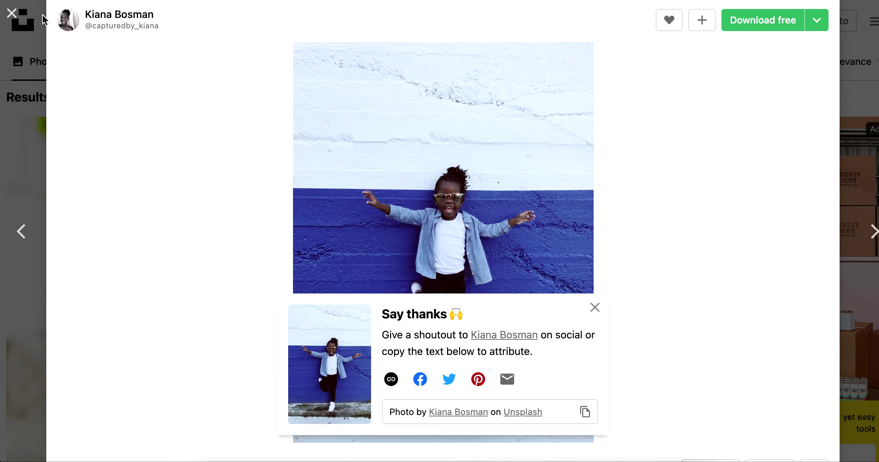
left_click(15, 10)
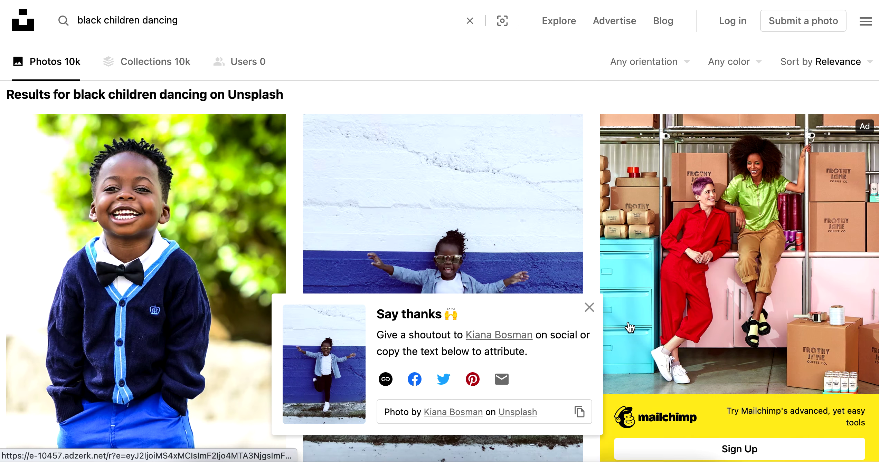
Download the boys-leaping-on-the-beach photo into STOCK IMAGES.
scroll(579, 259, "down", 5)
scroll(579, 257, "down", 15)
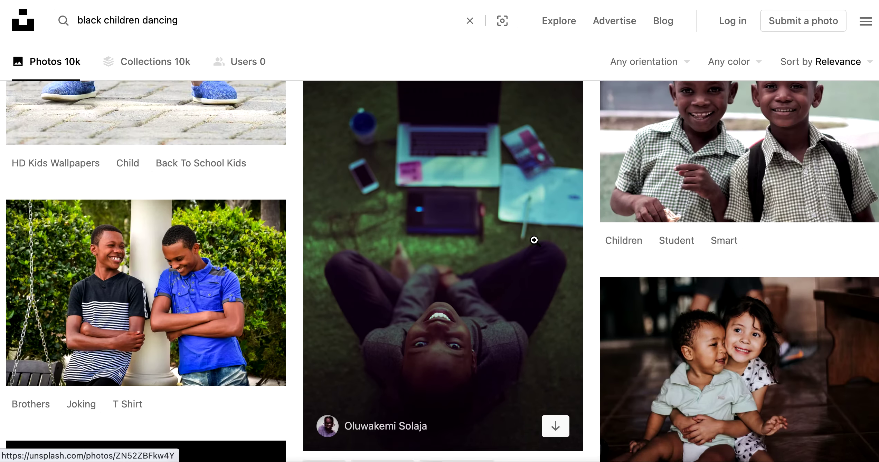
scroll(493, 252, "down", 12)
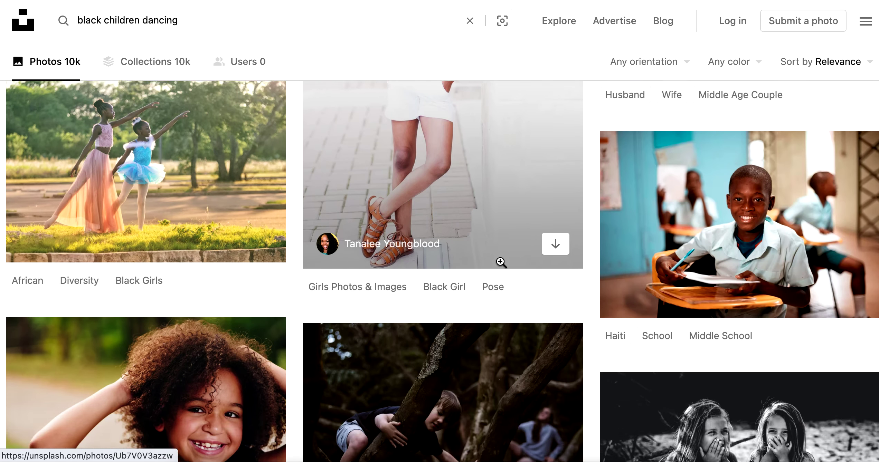
scroll(493, 273, "down", 15)
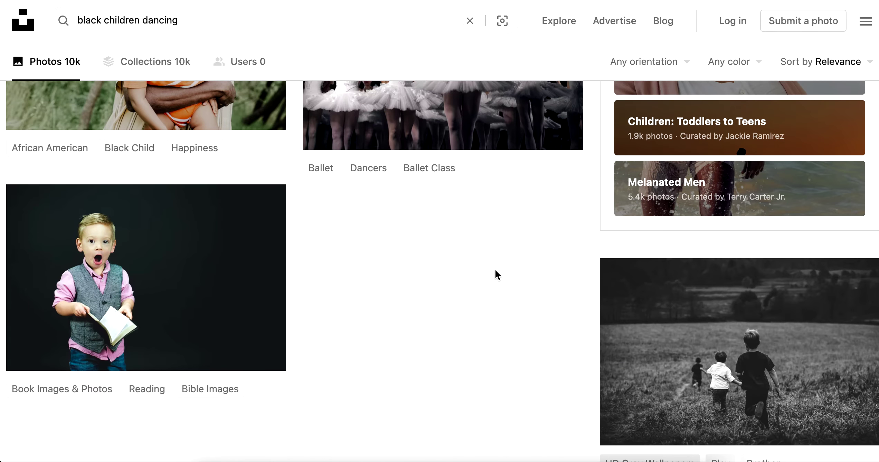
scroll(597, 286, "down", 5)
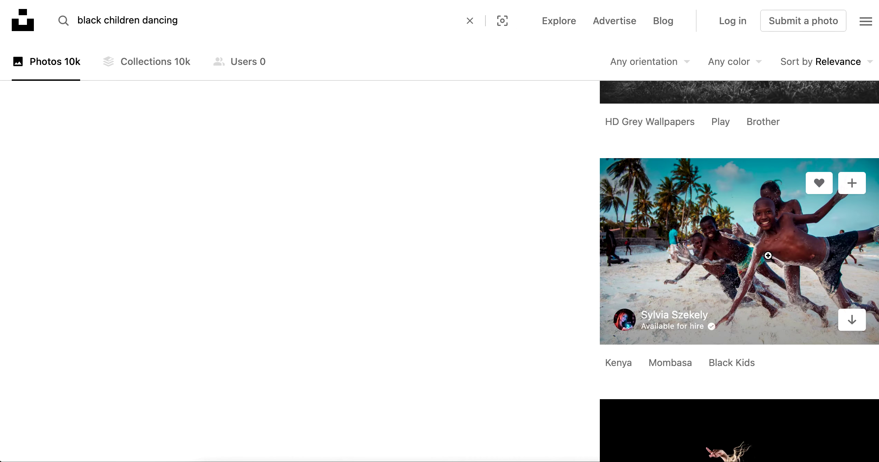
left_click(785, 249)
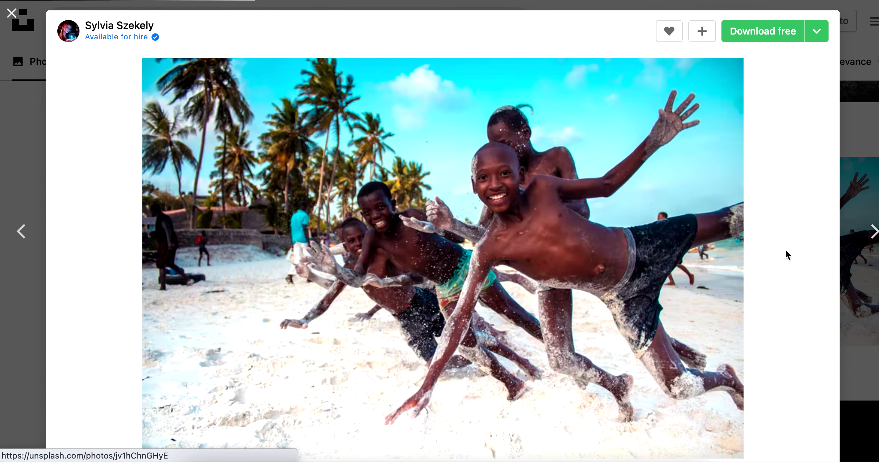
left_click(753, 35)
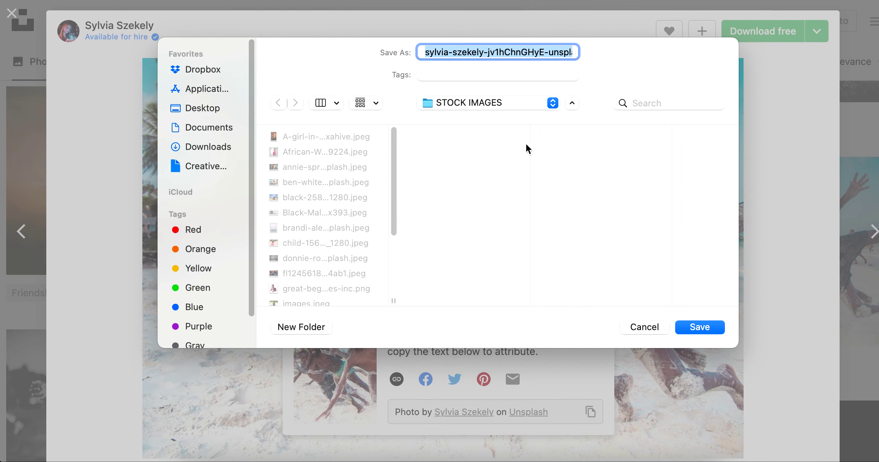
left_click(702, 331)
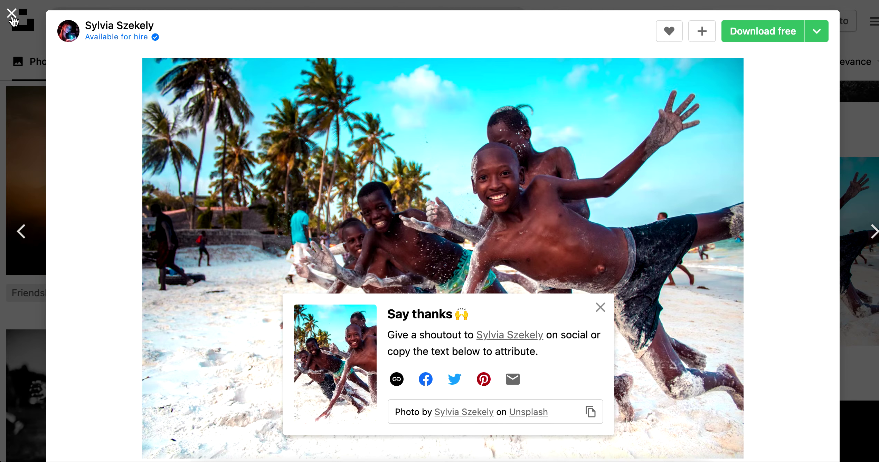
Close the beach photo viewer and open Photopea in a new tab.
left_click(13, 14)
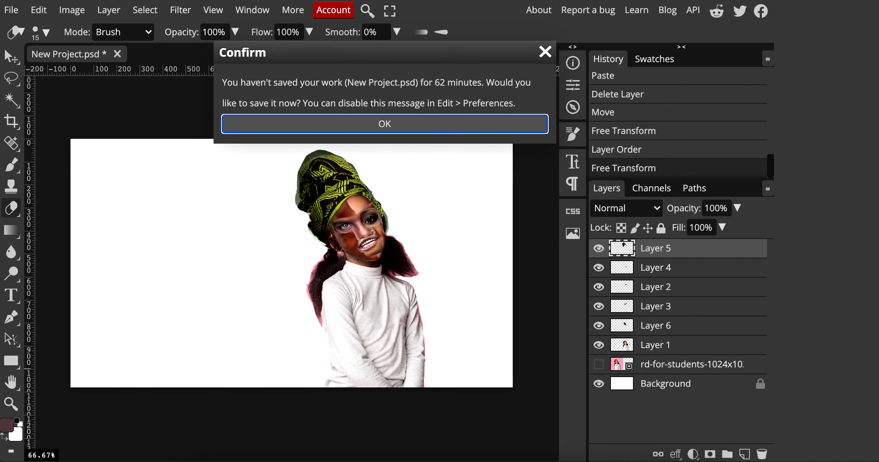
left_click(545, 53)
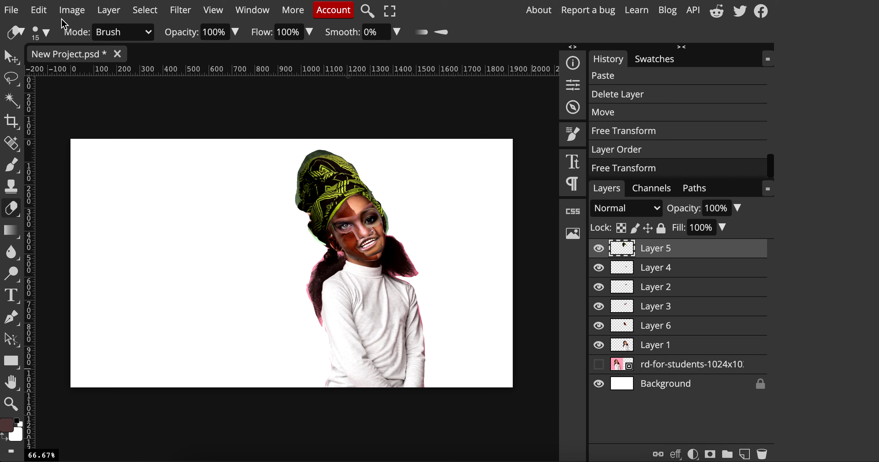
key("super+t")
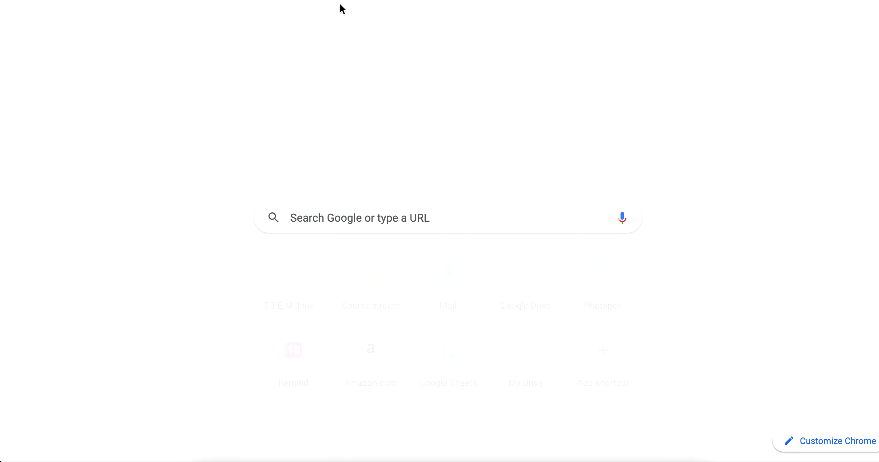
type("phione")
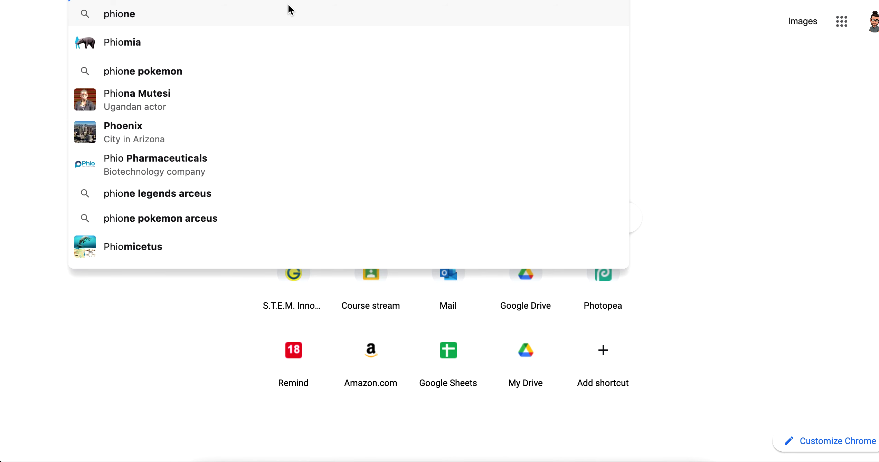
key("BackSpace")
key("BackSpace")
key("BackSpace")
key("BackSpace")
type("ot")
key("Return")
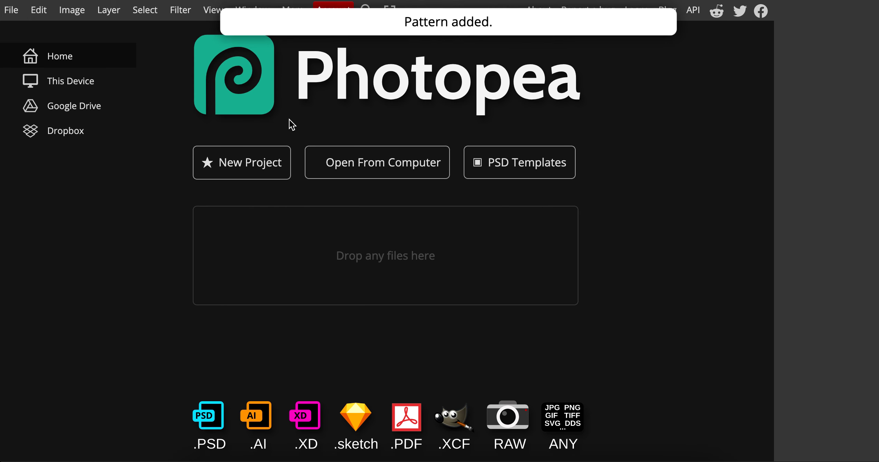
Create a white Full HD 1920×1080 project titled with the Deborah Roberts collage name.
left_click(265, 157)
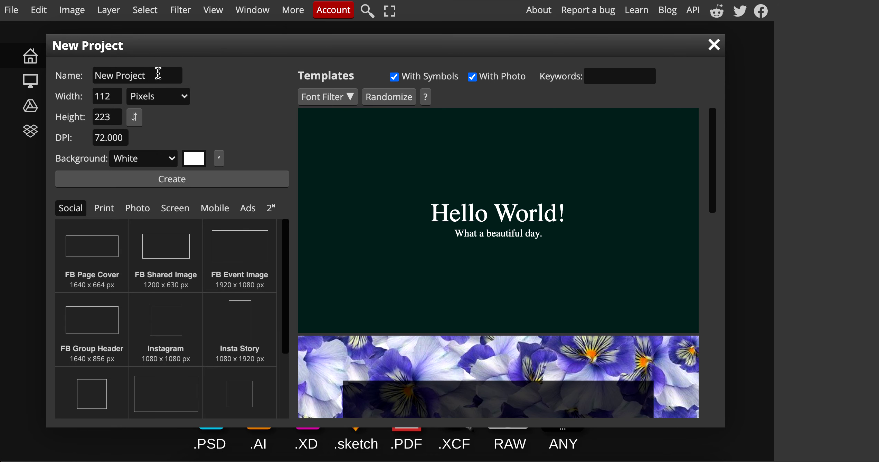
type("Mr ANEWALT")
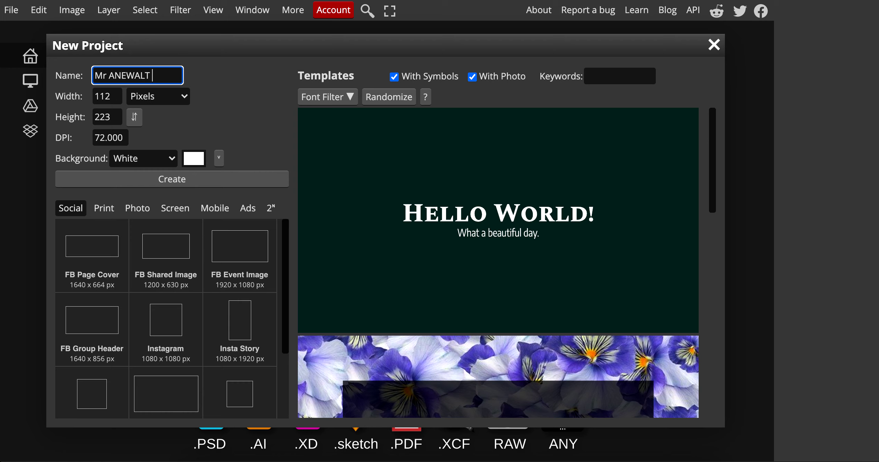
type(" DEBORAH R")
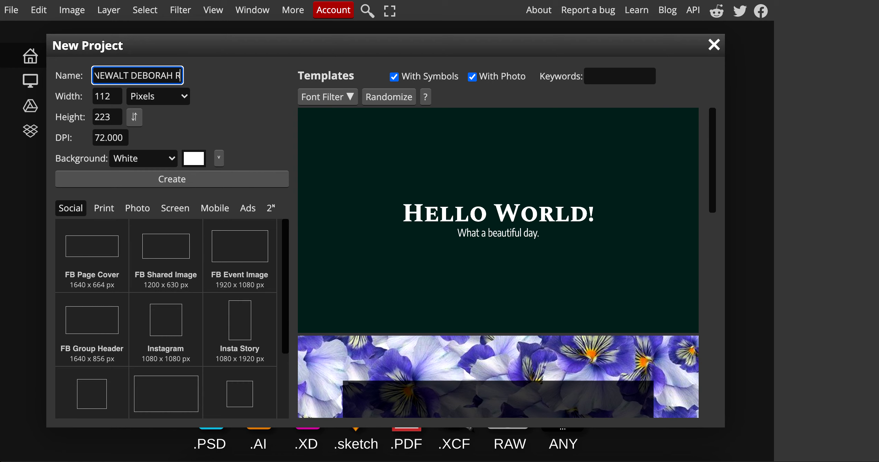
type("OBERS")
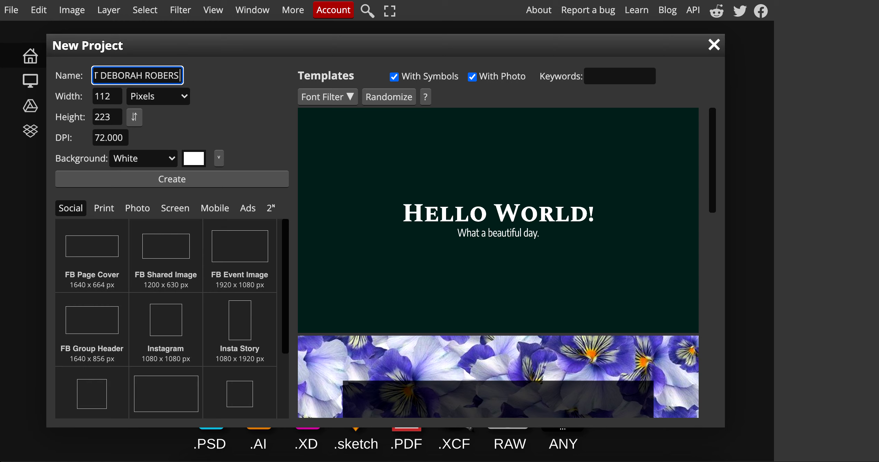
type(" COLLAGE")
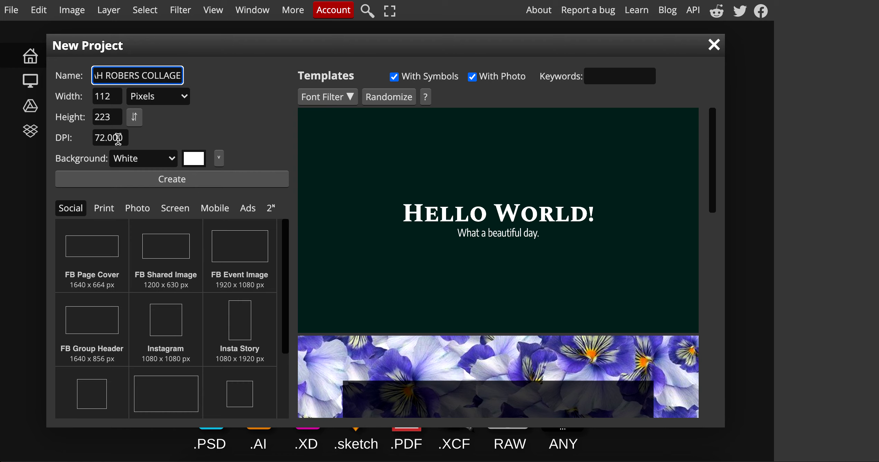
left_click(175, 209)
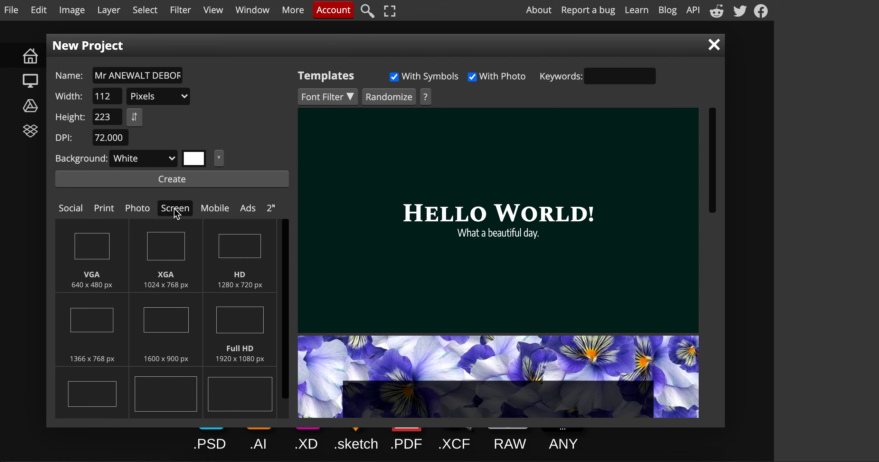
left_click(244, 325)
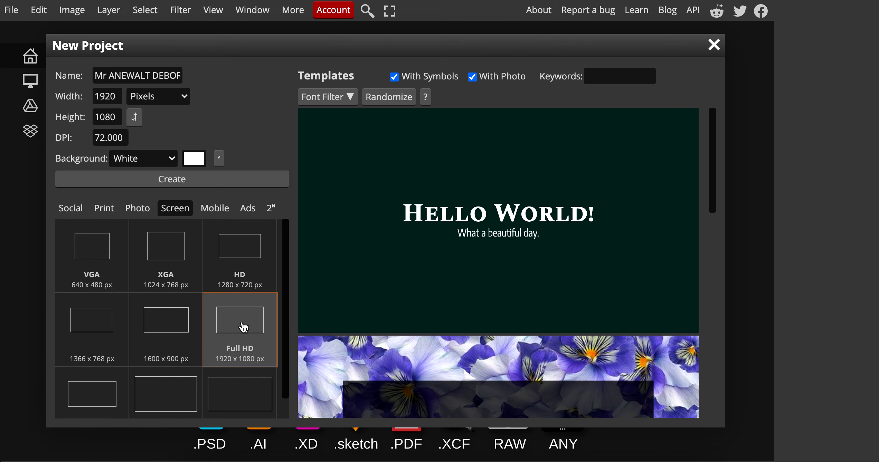
left_click(159, 178)
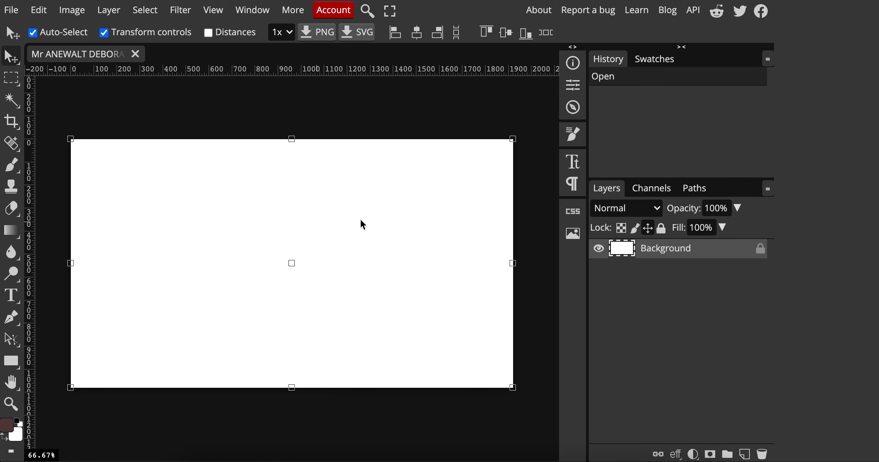
left_click(277, 192)
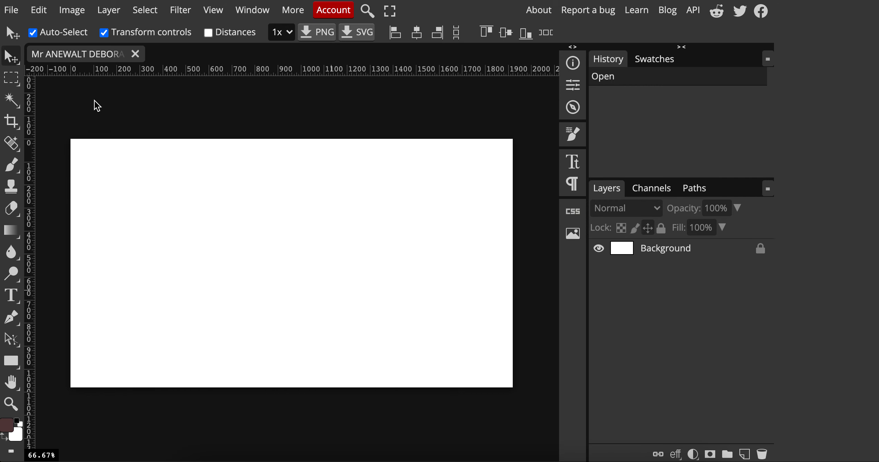
left_click(12, 11)
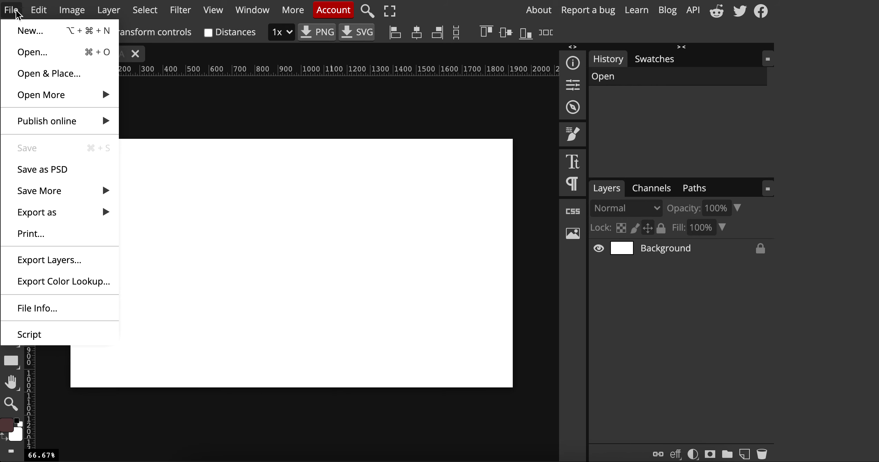
left_click(45, 57)
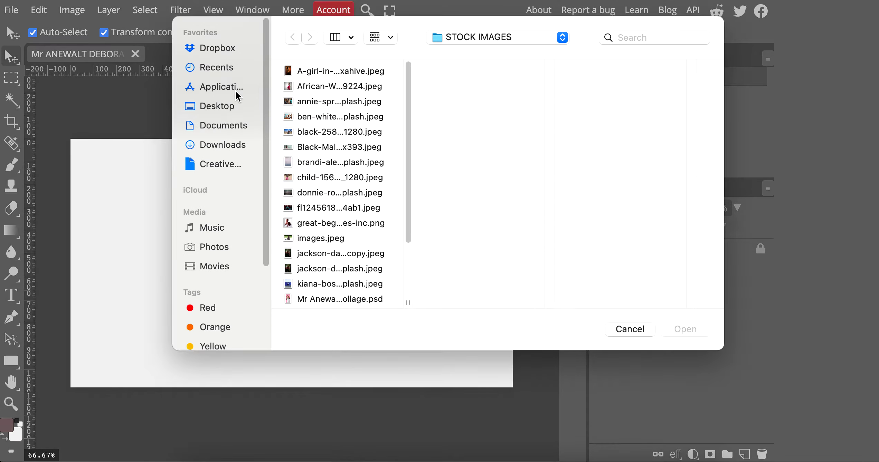
double_click(345, 119)
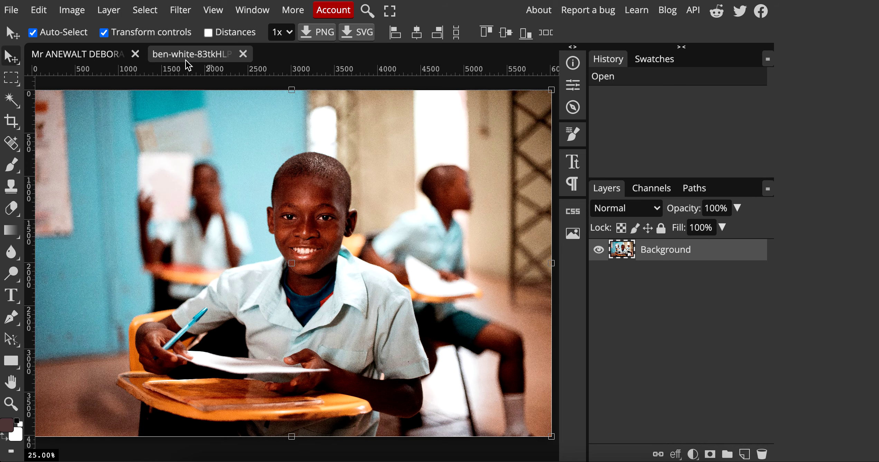
left_click(98, 58)
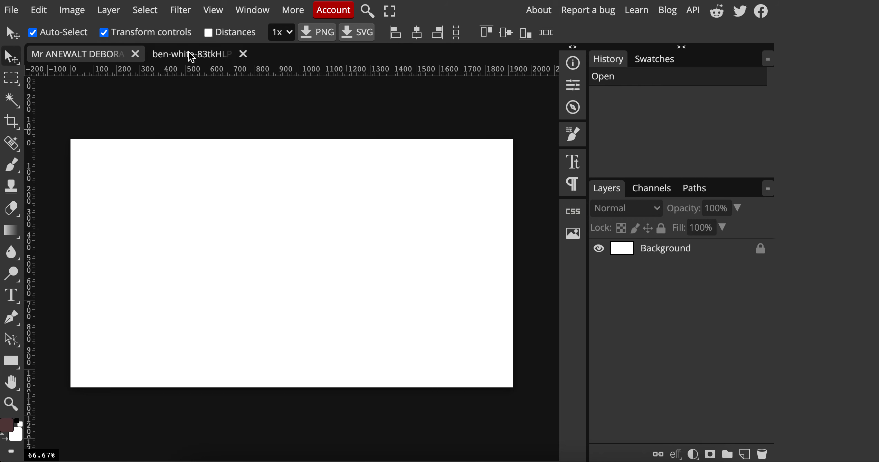
left_click(195, 57)
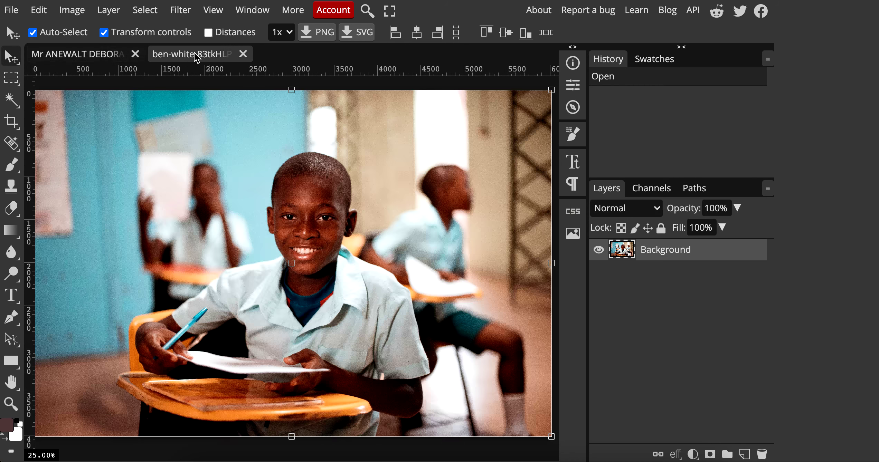
left_click(243, 54)
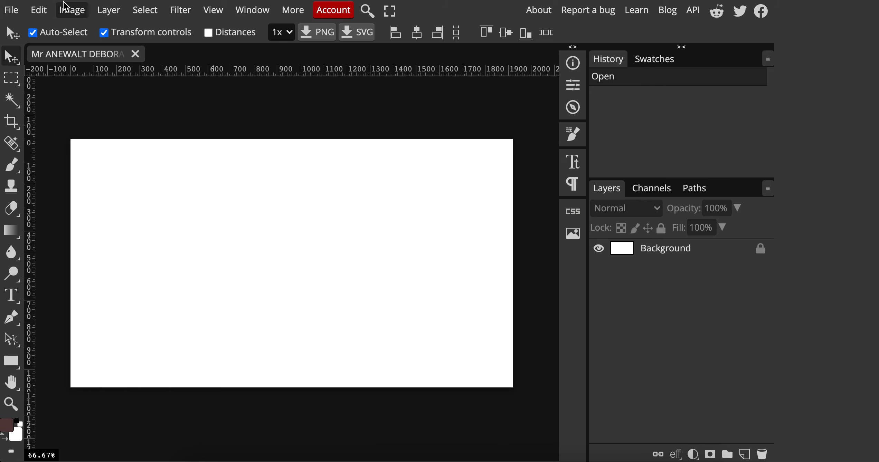
Place the African-Woman red-jacket photo above Background and zoom in on it.
left_click(12, 10)
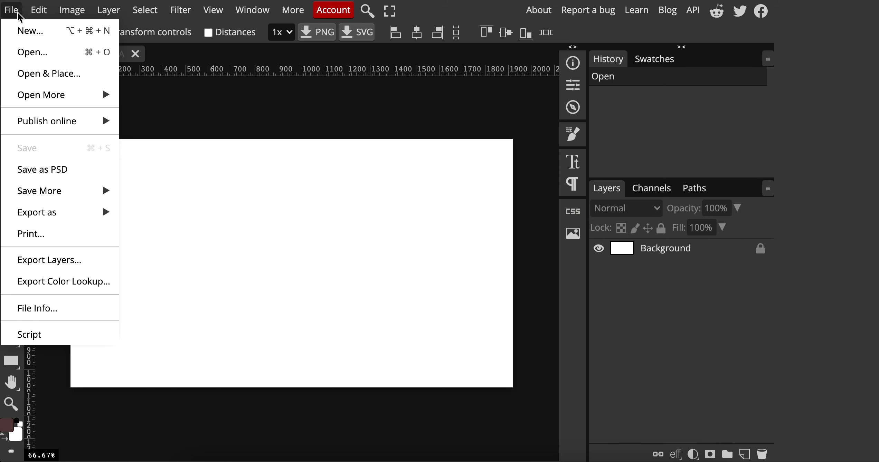
left_click(14, 76)
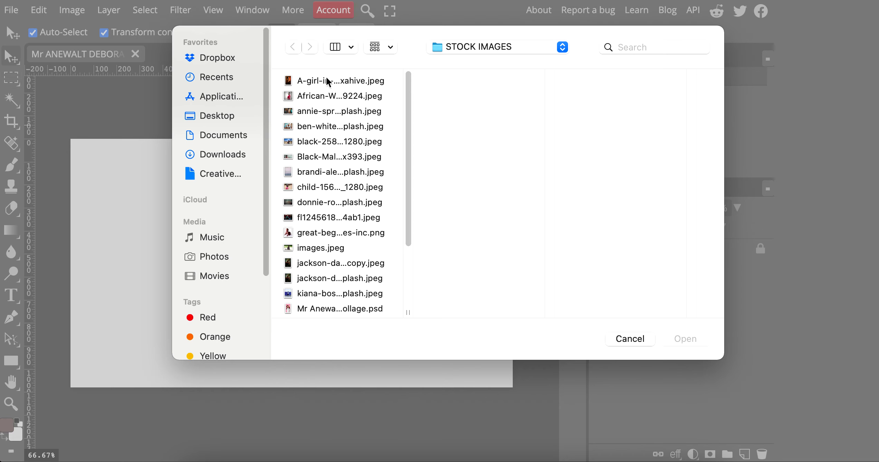
left_click(325, 81)
left_click(325, 97)
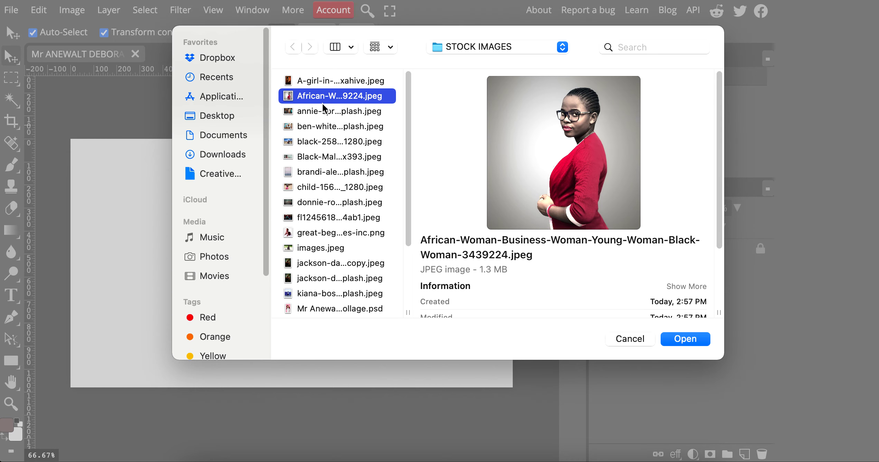
double_click(329, 98)
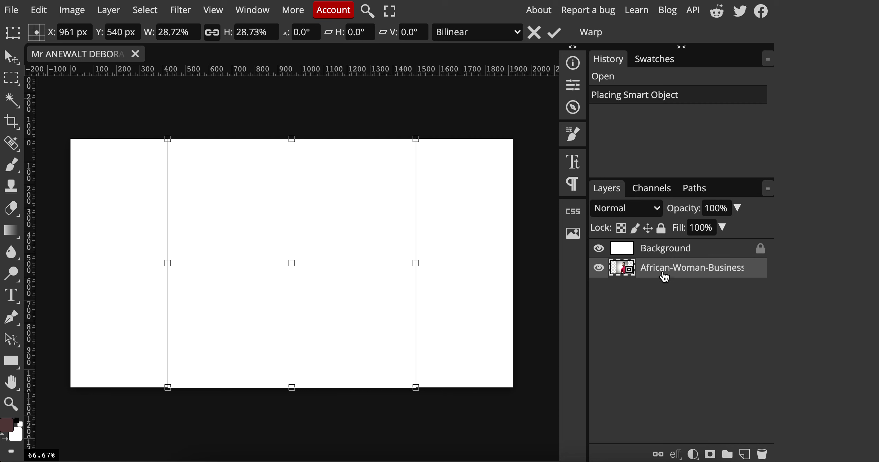
left_click_drag(665, 257, 667, 284)
left_click(664, 256)
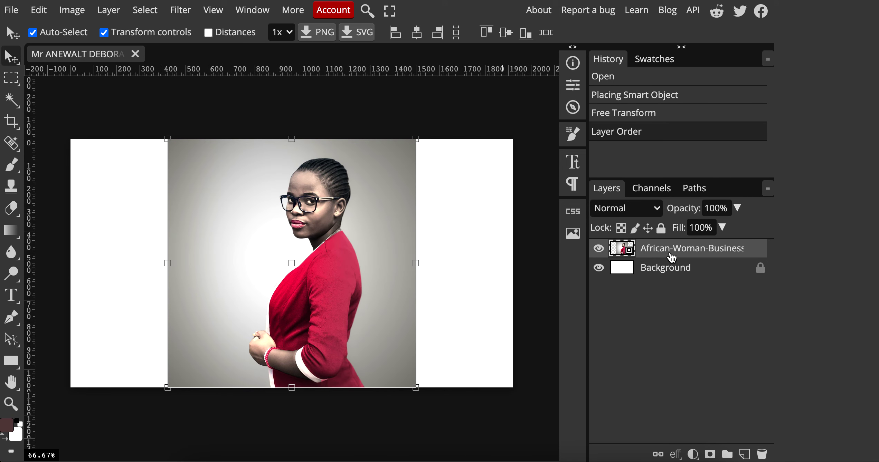
left_click(354, 252)
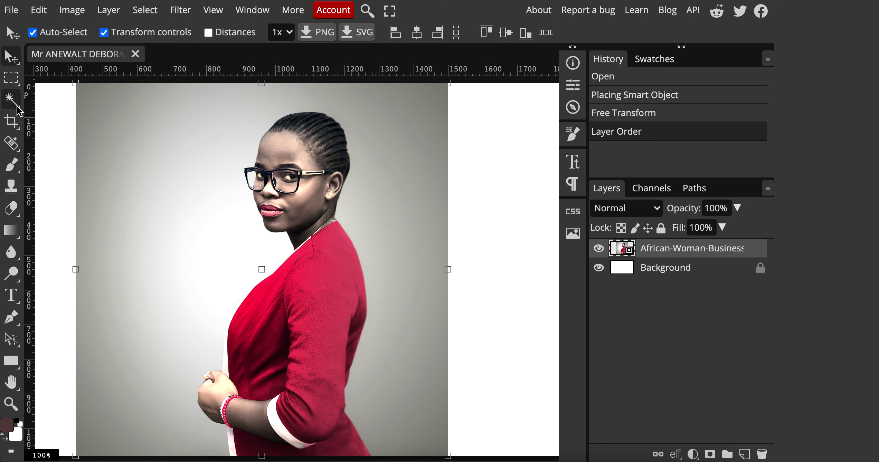
Switch to the freehand Lasso and trace a first selection around the woman's head.
right_click(11, 78)
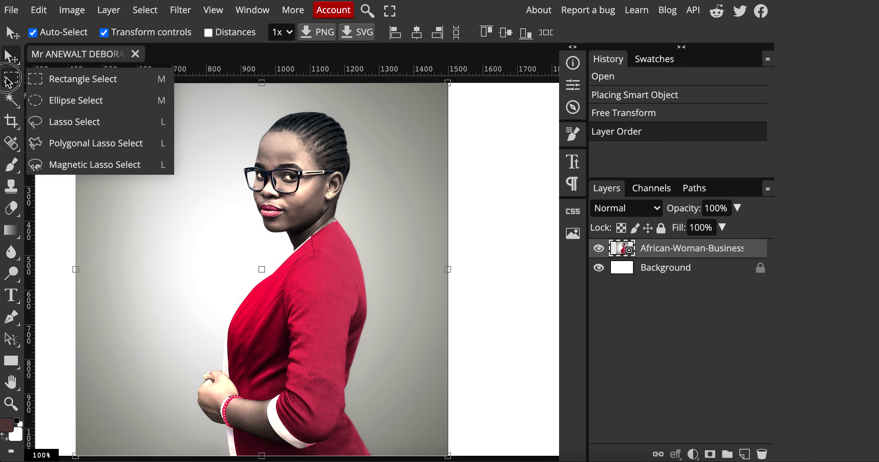
left_click(63, 121)
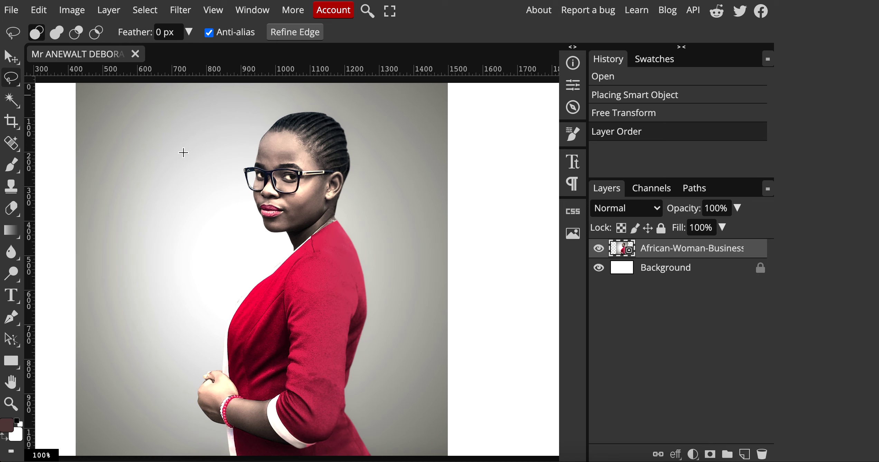
left_click(347, 139)
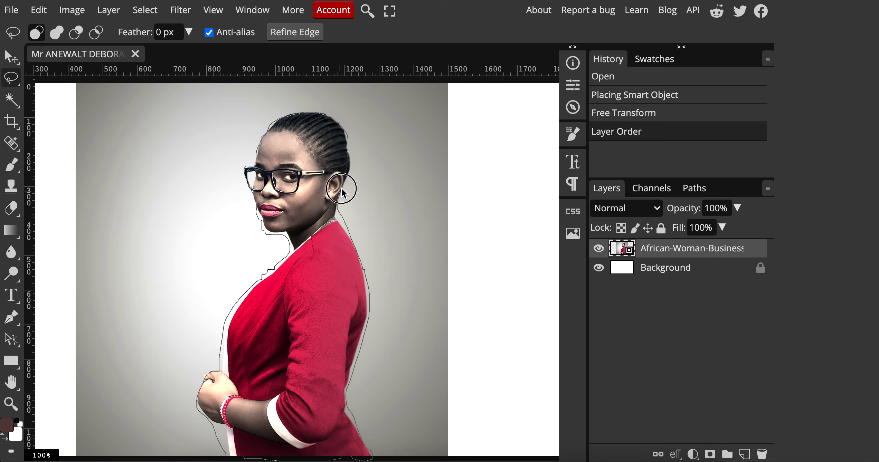
left_click(314, 114)
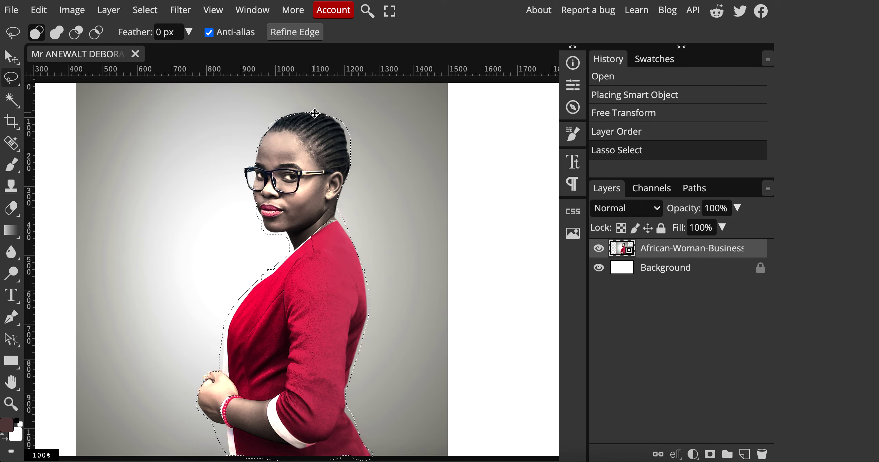
scroll(259, 225, "up", 8)
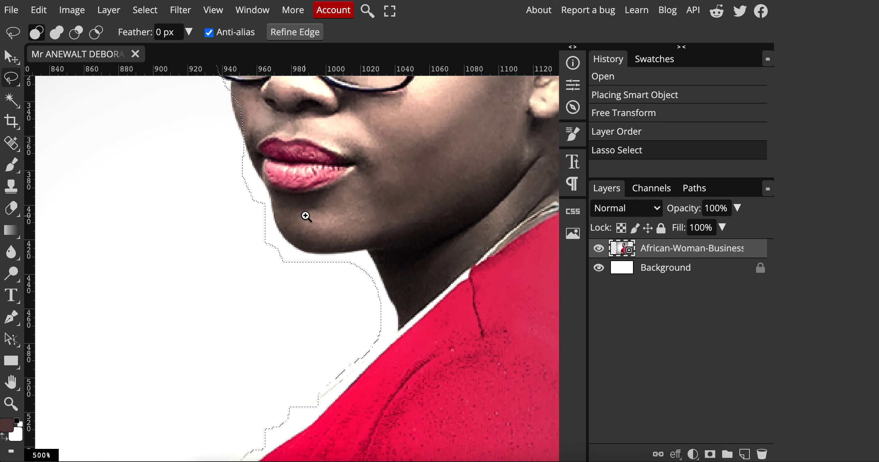
left_click_drag(283, 70, 294, 109)
key("ctrl+z")
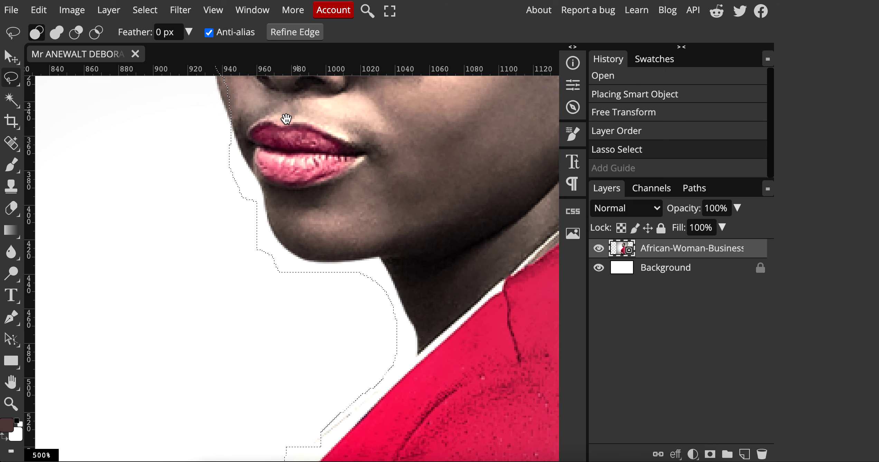
scroll(286, 119, "up", 6)
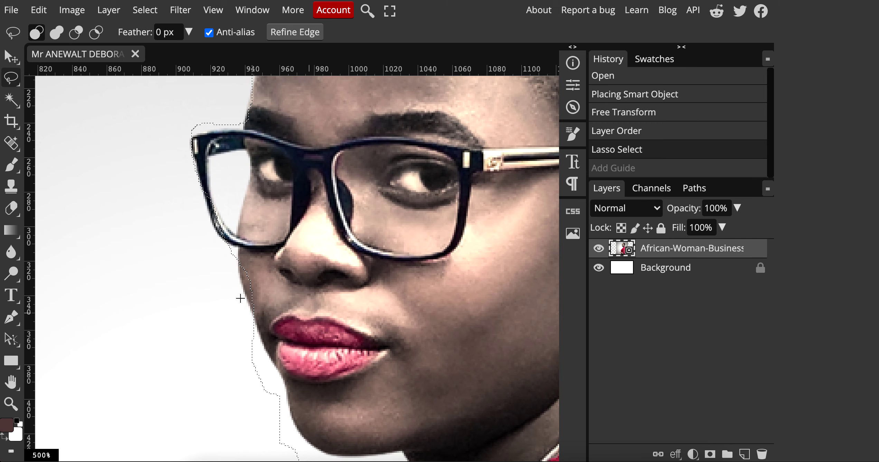
In Add mode, extend the selection along the glasses' edge and forehead.
left_click(57, 34)
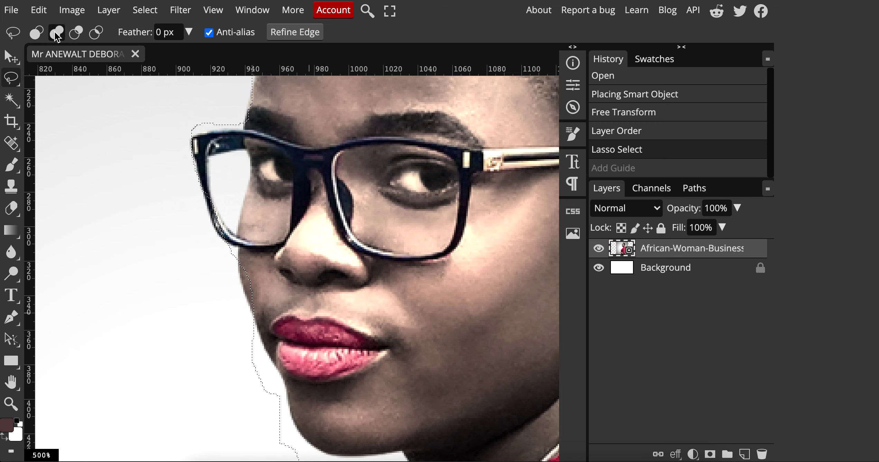
mouse_move(242, 244)
left_mouse_down()
mouse_move(249, 308)
mouse_move(260, 316)
mouse_move(276, 305)
left_mouse_up()
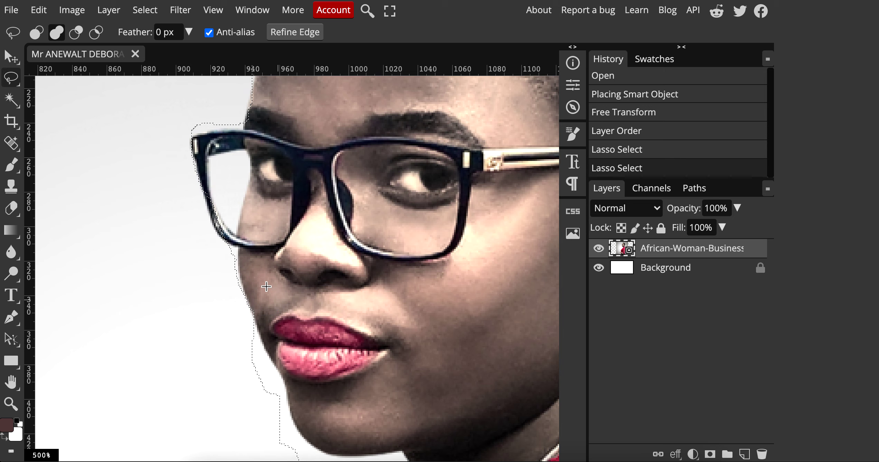
mouse_move(204, 169)
left_mouse_down()
mouse_move(211, 222)
mouse_move(228, 243)
mouse_move(266, 239)
left_mouse_up()
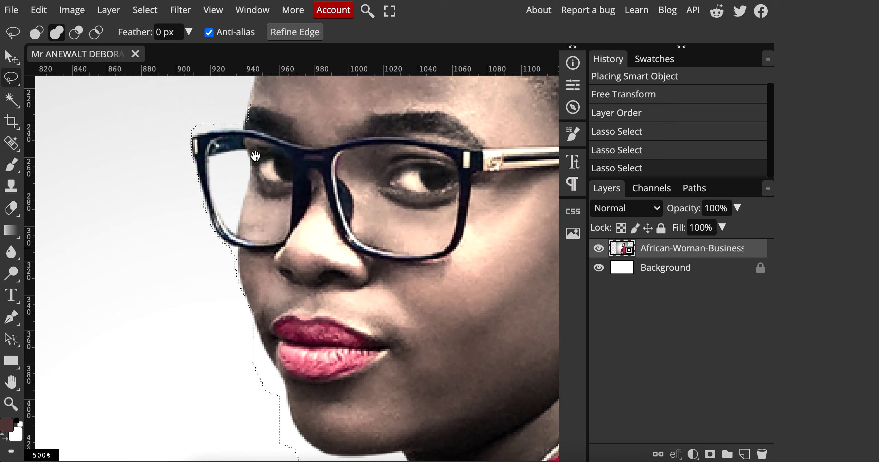
left_click_drag(255, 157, 119, 428)
mouse_move(290, 211)
left_mouse_down()
mouse_move(148, 236)
mouse_move(161, 227)
mouse_move(148, 259)
left_mouse_up()
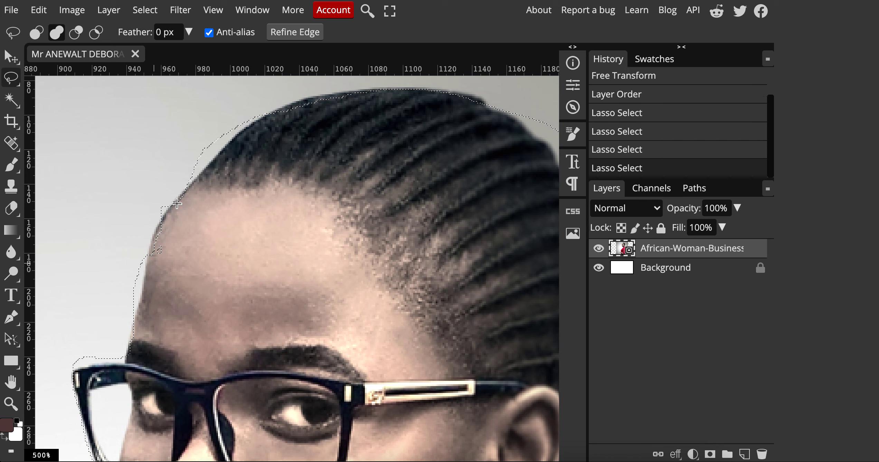
mouse_move(169, 215)
left_mouse_down()
mouse_move(144, 256)
mouse_move(149, 240)
mouse_move(181, 260)
left_mouse_up()
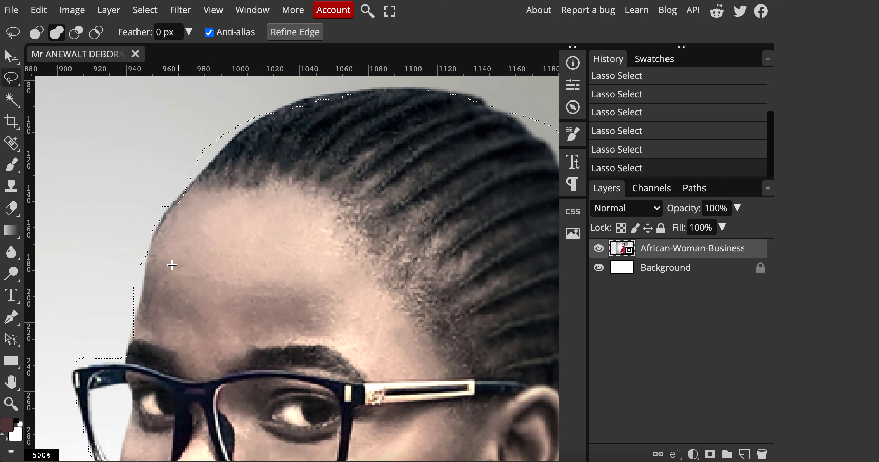
left_click_drag(114, 371, 170, 324)
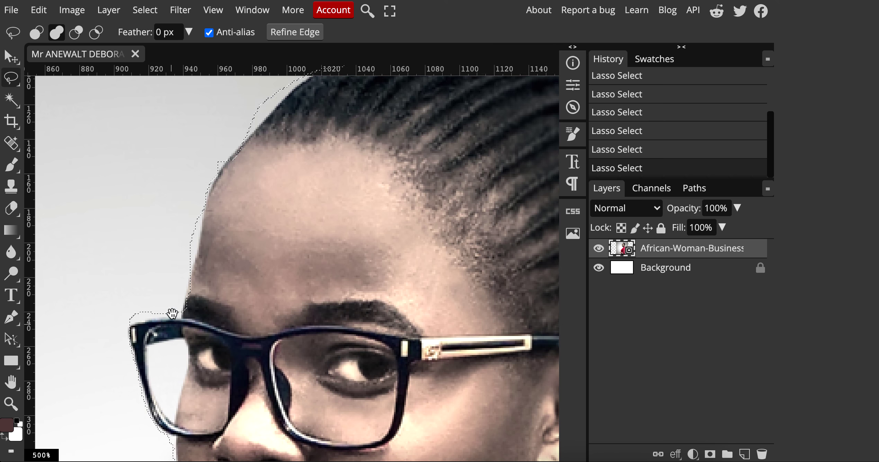
In Subtract mode, trim background off along the forehead, hairline and top of the glasses.
left_click(78, 33)
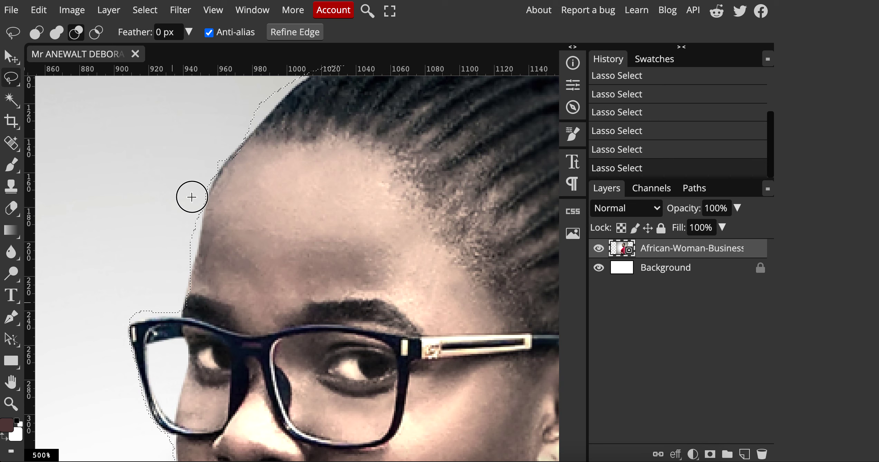
mouse_move(192, 197)
left_mouse_down()
mouse_move(194, 261)
mouse_move(180, 272)
mouse_move(174, 243)
left_mouse_up()
mouse_move(232, 131)
left_mouse_down()
mouse_move(248, 134)
mouse_move(283, 90)
mouse_move(153, 233)
mouse_move(189, 228)
mouse_move(222, 170)
left_mouse_up()
mouse_move(179, 296)
left_mouse_down()
mouse_move(259, 268)
mouse_move(261, 204)
left_mouse_up()
mouse_move(141, 185)
left_mouse_down()
mouse_move(202, 180)
mouse_move(209, 161)
mouse_move(176, 177)
mouse_move(177, 169)
mouse_move(163, 168)
mouse_move(154, 179)
mouse_move(173, 182)
left_mouse_up()
left_click_drag(223, 284, 174, 97)
Refine the selection edge along the lips, chin and neck toward the shoulder.
mouse_move(161, 169)
left_mouse_down()
mouse_move(198, 243)
mouse_move(208, 324)
mouse_move(173, 316)
mouse_move(224, 336)
mouse_move(148, 256)
left_mouse_up()
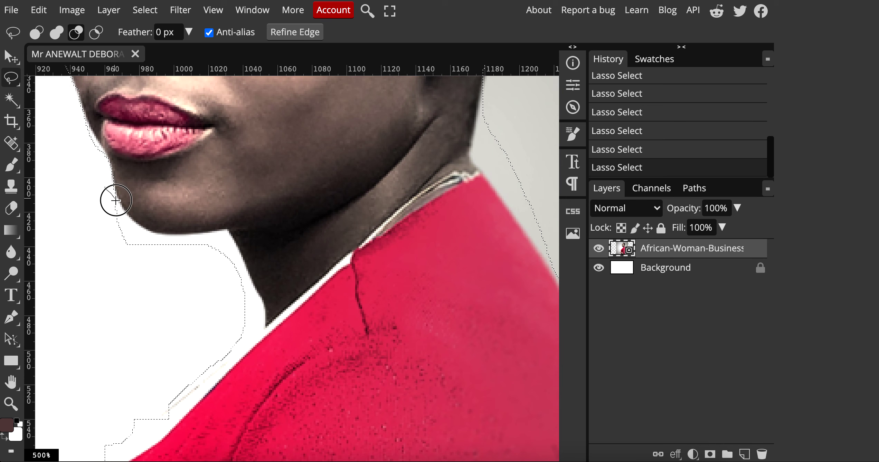
mouse_move(116, 200)
left_mouse_down()
mouse_move(148, 234)
mouse_move(225, 236)
mouse_move(197, 286)
mouse_move(142, 273)
mouse_move(115, 187)
left_mouse_up()
mouse_move(206, 118)
left_mouse_down()
mouse_move(235, 171)
mouse_move(233, 198)
mouse_move(165, 264)
mouse_move(146, 273)
left_mouse_up()
mouse_move(93, 230)
left_mouse_down()
mouse_move(139, 230)
mouse_move(238, 112)
mouse_move(261, 123)
mouse_move(185, 183)
mouse_move(176, 136)
mouse_move(198, 136)
left_mouse_up()
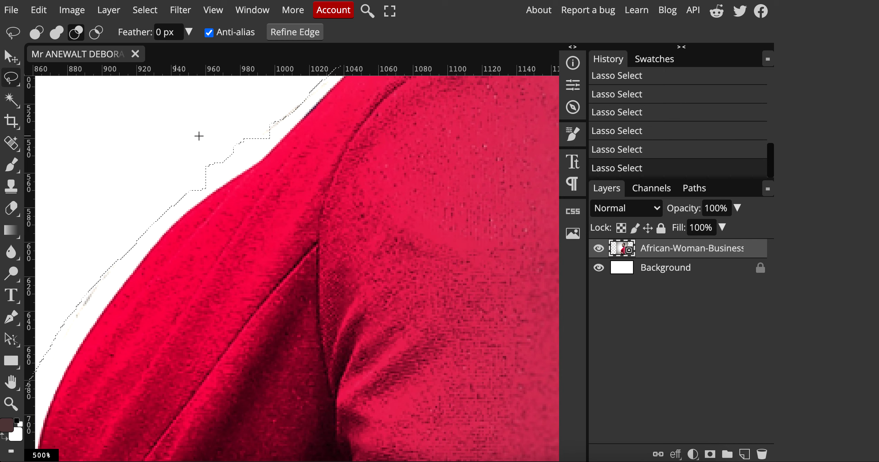
Add the shoulder area to the lasso selection, then trim background down the red jacket's edge.
left_click(57, 32)
mouse_move(284, 123)
left_mouse_down()
mouse_move(251, 130)
mouse_move(189, 194)
left_mouse_up()
scroll(263, 176, "down", 7)
scroll(323, 161, "left", 6)
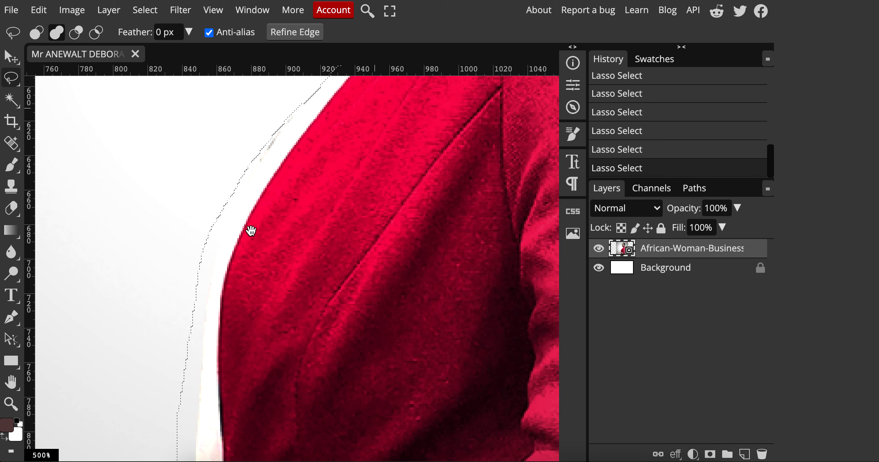
left_click(76, 32)
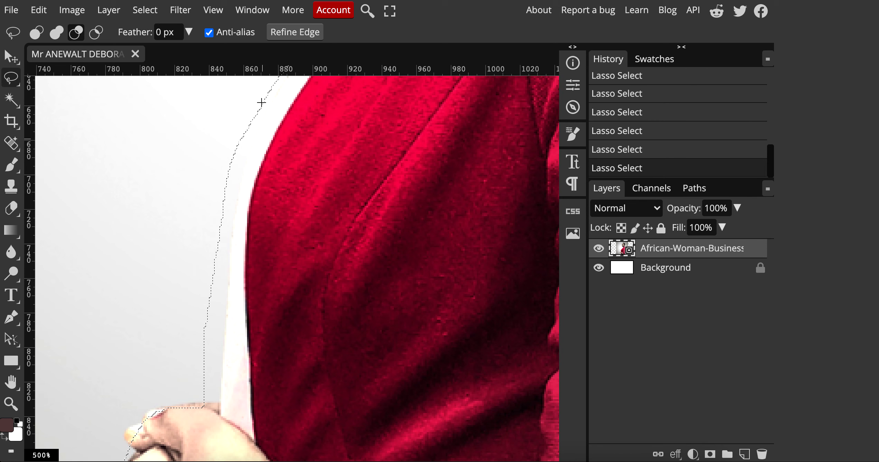
scroll(280, 145, "up", 3)
mouse_move(270, 134)
left_mouse_down()
mouse_move(213, 290)
mouse_move(195, 450)
mouse_move(173, 442)
left_mouse_up()
left_click_drag(172, 379, 150, 376)
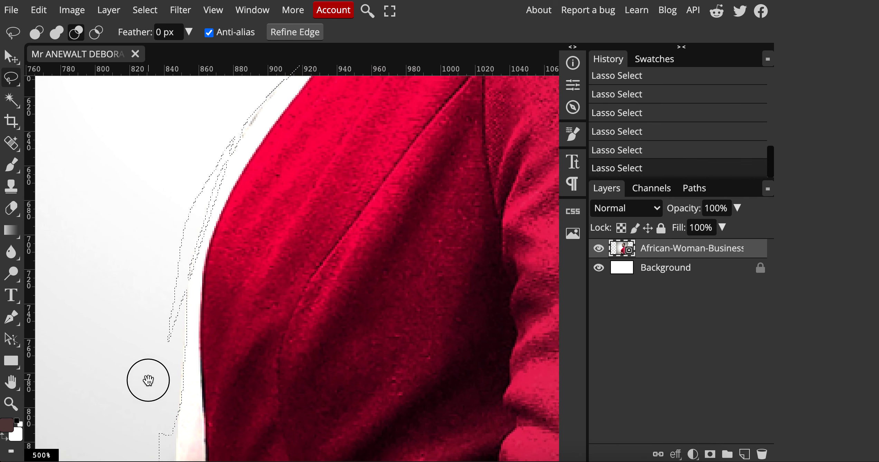
mouse_move(233, 132)
left_mouse_down()
mouse_move(210, 141)
mouse_move(165, 238)
mouse_move(149, 319)
mouse_move(175, 329)
mouse_move(192, 284)
mouse_move(204, 198)
mouse_move(237, 138)
left_mouse_up()
Add the missing stretch of jacket edge back into the selection.
left_click_drag(202, 190, 179, 210)
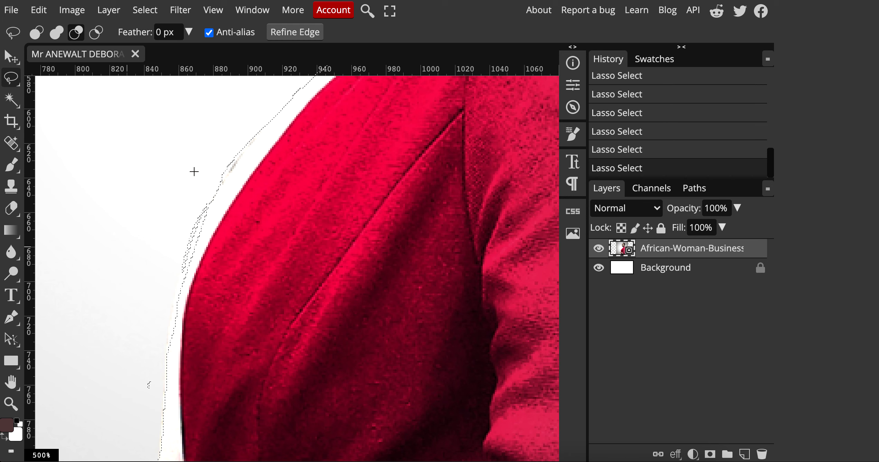
key("shift")
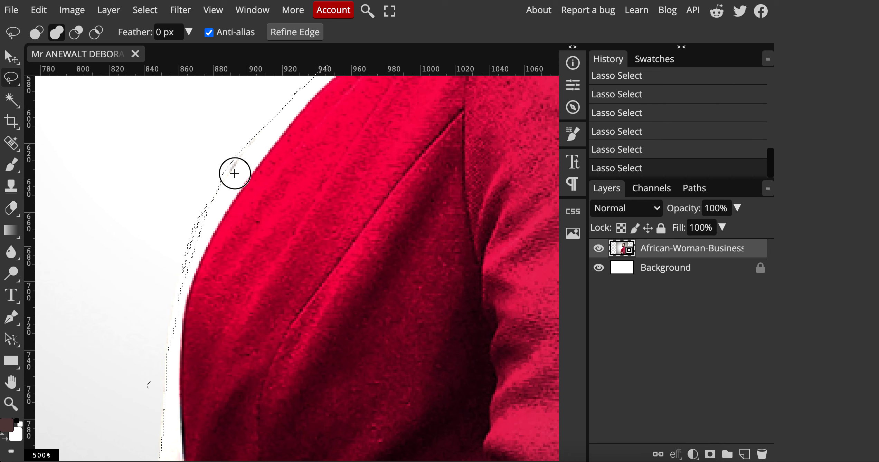
mouse_move(235, 174)
left_mouse_down()
mouse_move(194, 228)
mouse_move(173, 319)
mouse_move(215, 320)
mouse_move(220, 312)
left_mouse_up()
mouse_move(285, 200)
left_mouse_down()
mouse_move(289, 265)
mouse_move(200, 190)
left_mouse_up()
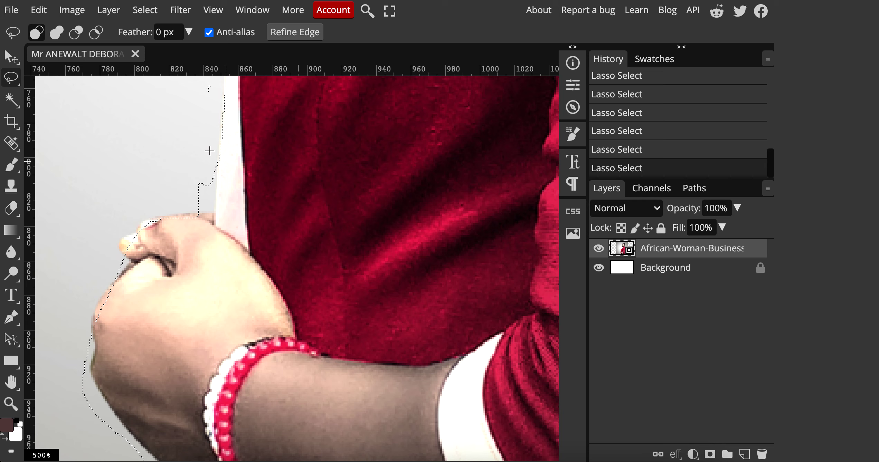
Trim a notch from the outline and add the clenched hand's knuckles to the selection.
left_click(76, 32)
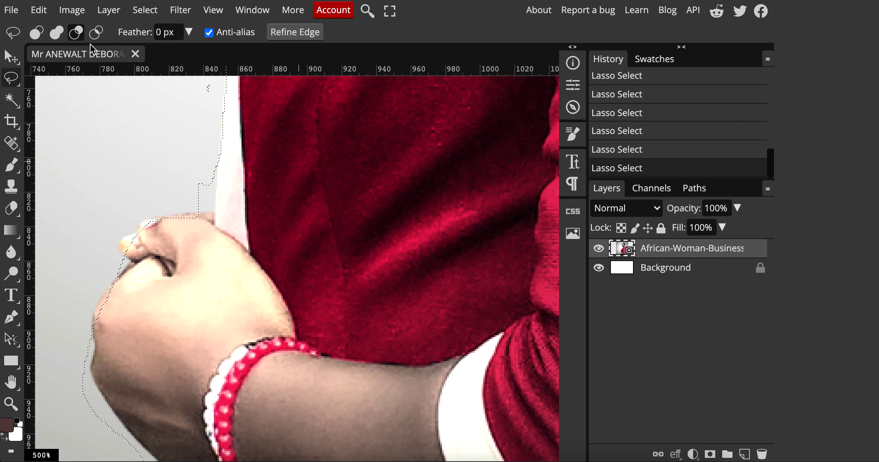
mouse_move(211, 155)
left_mouse_down()
mouse_move(209, 211)
mouse_move(196, 214)
mouse_move(183, 194)
left_mouse_up()
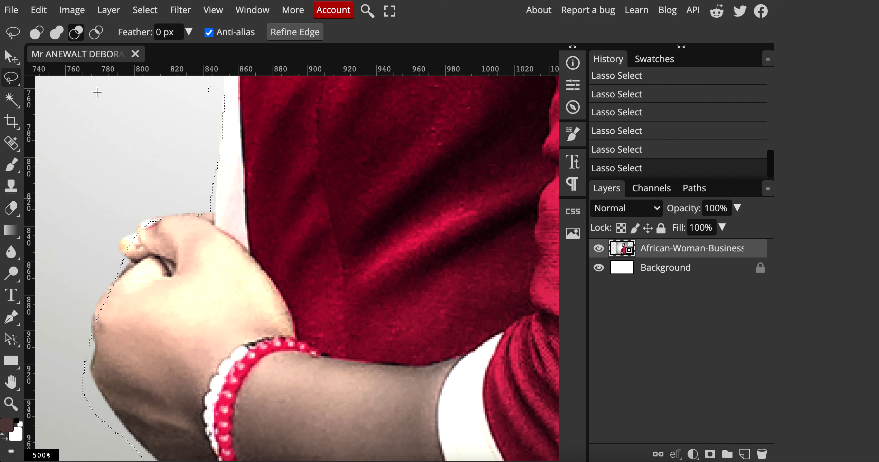
left_click(58, 37)
mouse_move(187, 231)
left_mouse_down()
mouse_move(130, 235)
mouse_move(125, 257)
mouse_move(182, 257)
left_mouse_up()
left_click_drag(153, 400, 148, 261)
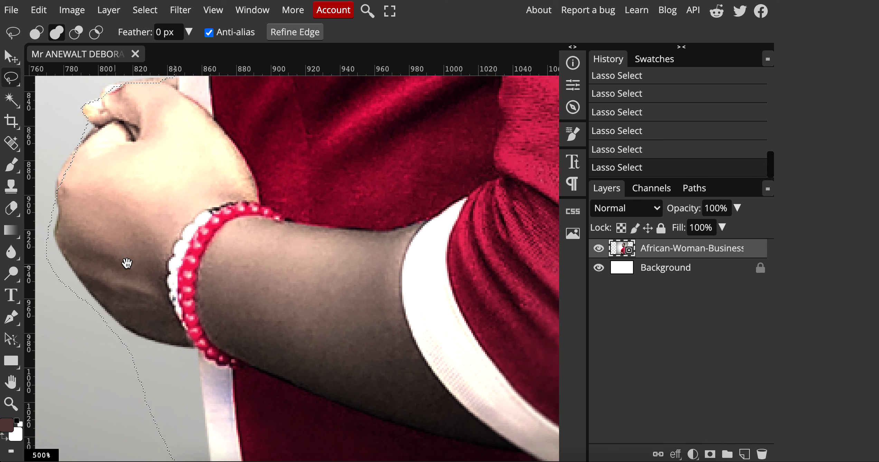
scroll(372, 263, "down", 5)
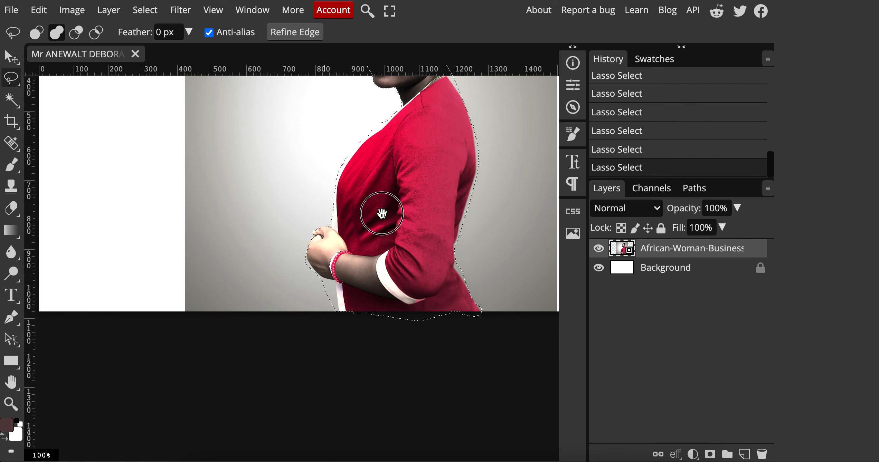
left_click_drag(381, 210, 297, 237)
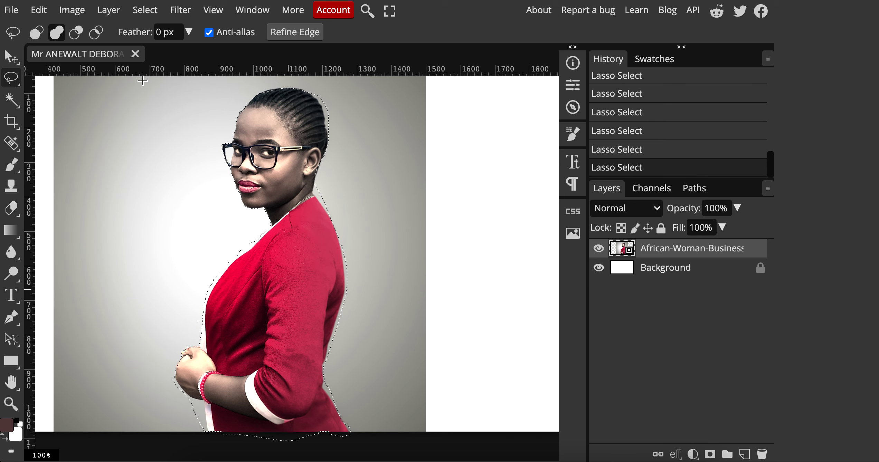
Trim background at the neck, try rasterizing and clearing the woman, then revert via History.
left_click(76, 33)
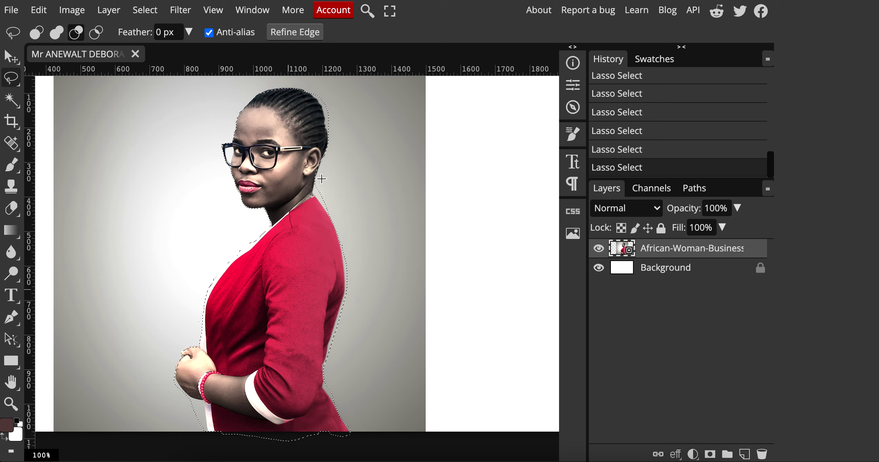
mouse_move(316, 184)
left_mouse_down()
mouse_move(329, 213)
mouse_move(333, 180)
left_mouse_up()
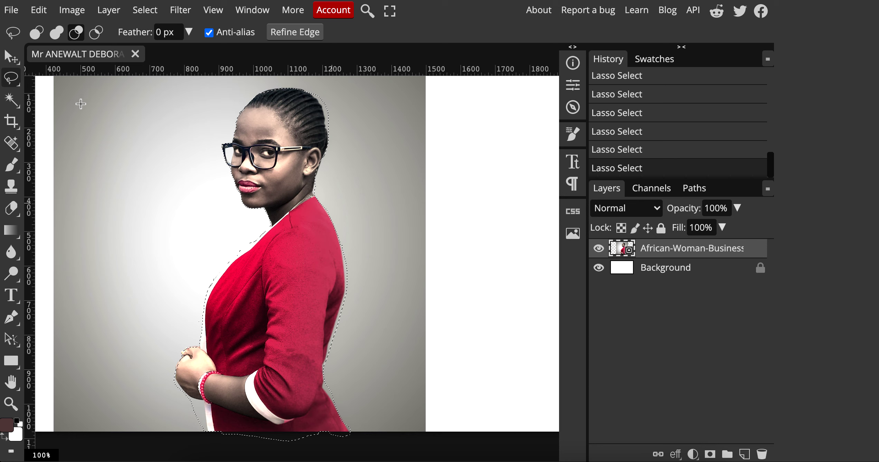
left_click(39, 10)
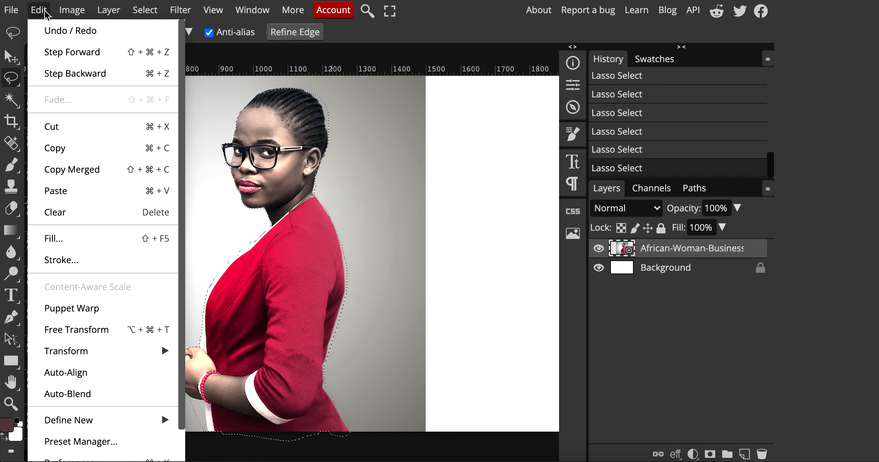
left_click(80, 130)
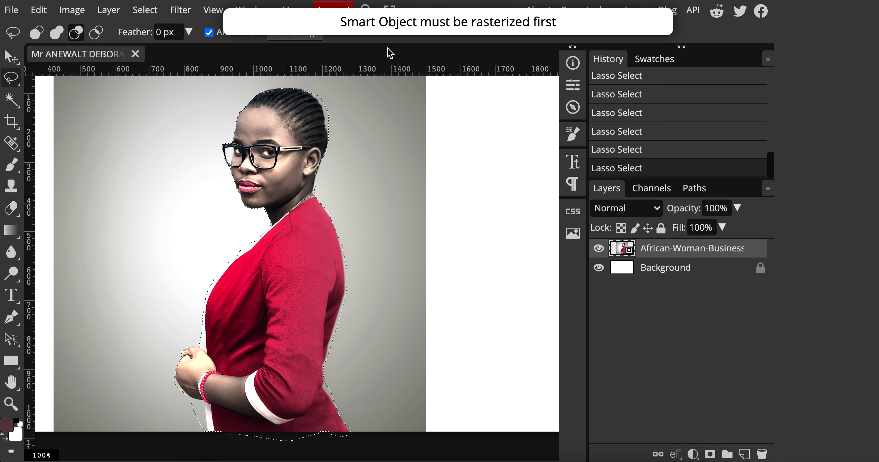
left_click(108, 10)
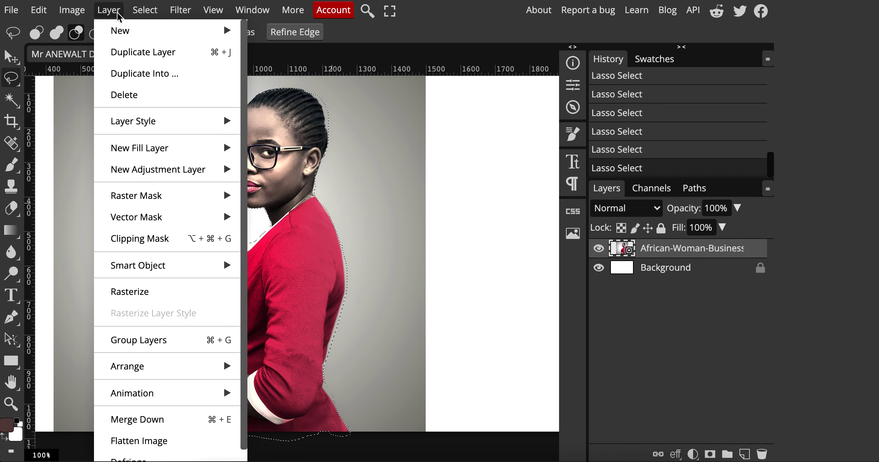
left_click(134, 295)
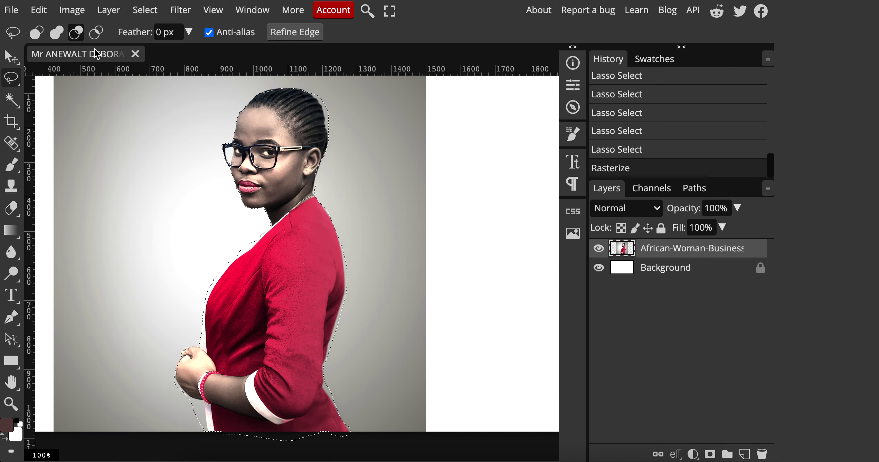
left_click(39, 10)
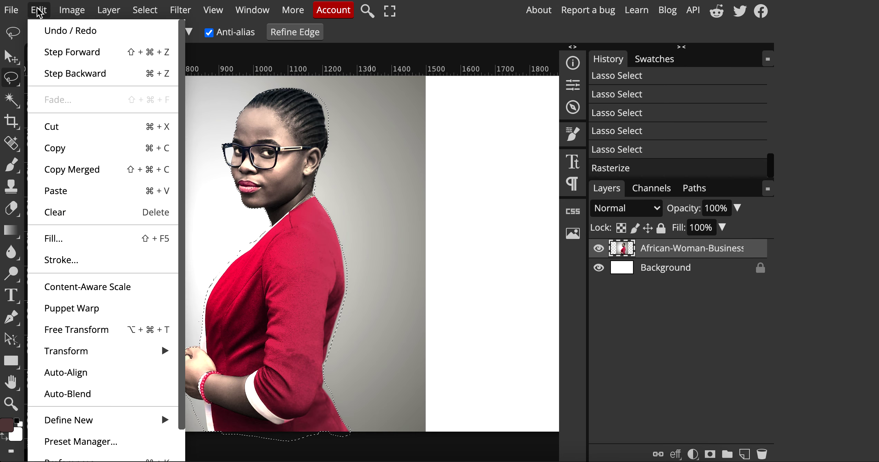
left_click(89, 128)
left_click(75, 31)
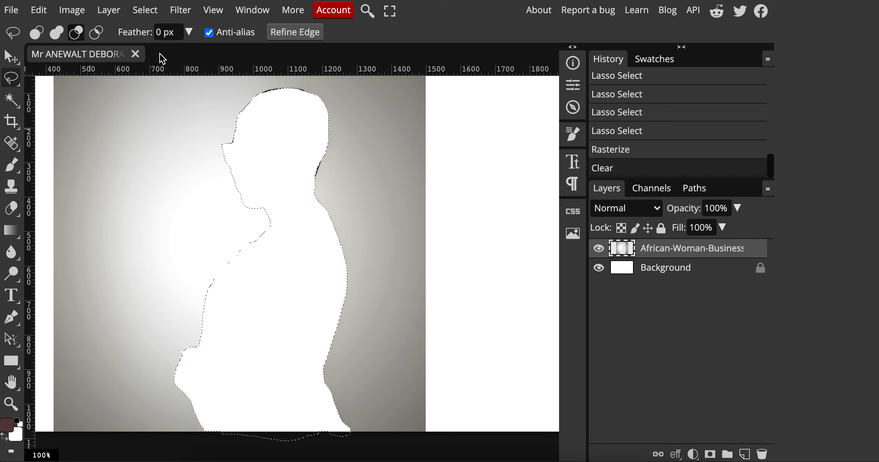
left_click(661, 136)
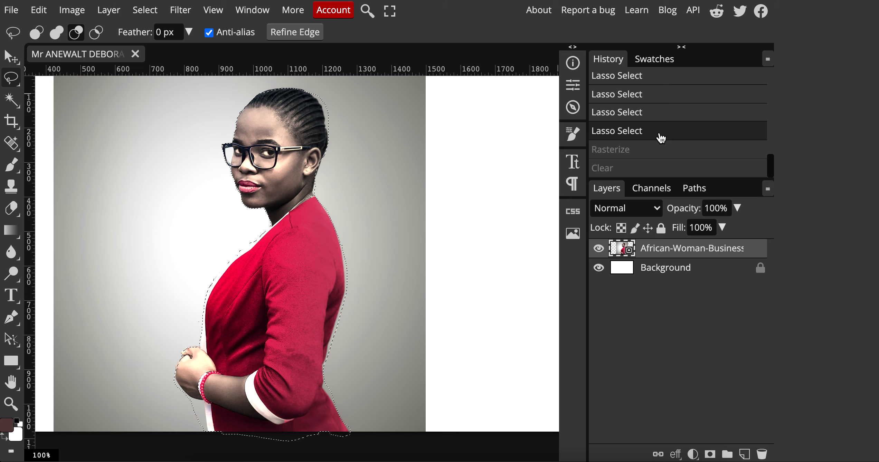
Copy the selected woman and paste her as new Layer 1.
left_click(39, 11)
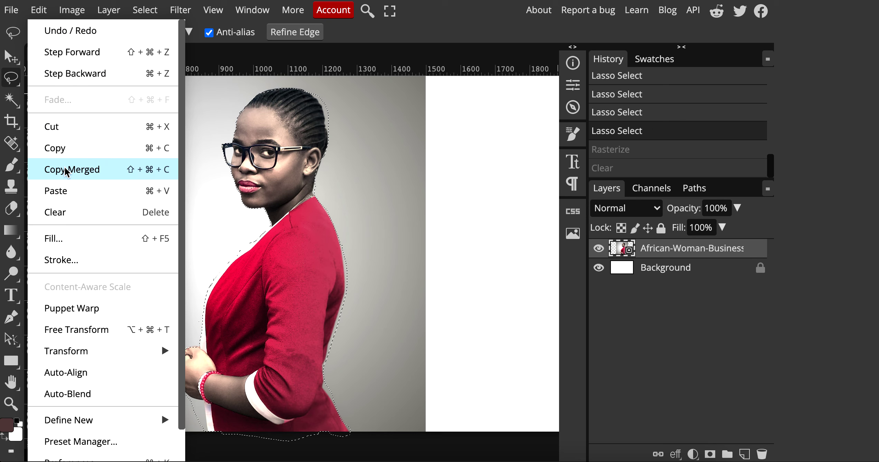
left_click(65, 149)
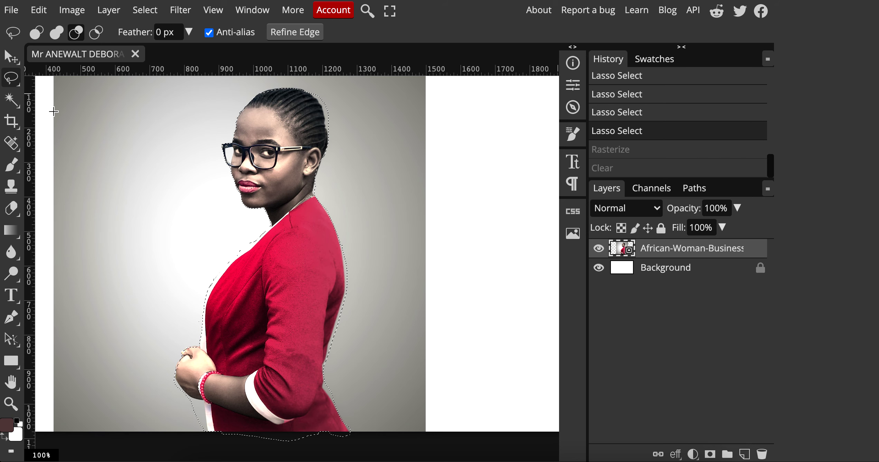
left_click(39, 10)
left_click(88, 192)
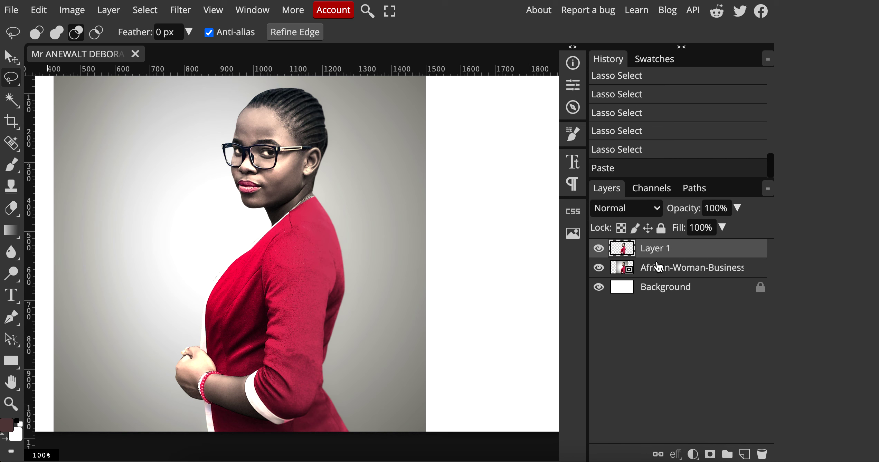
Check the cut-out by toggling visibility, then delete the original African-Woman photo layer.
left_click(598, 271)
left_click(598, 271)
left_click(599, 269)
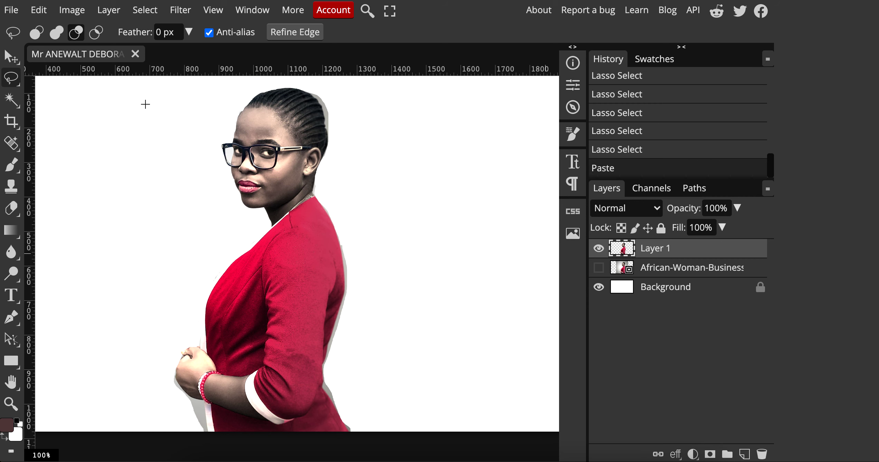
left_click(11, 56)
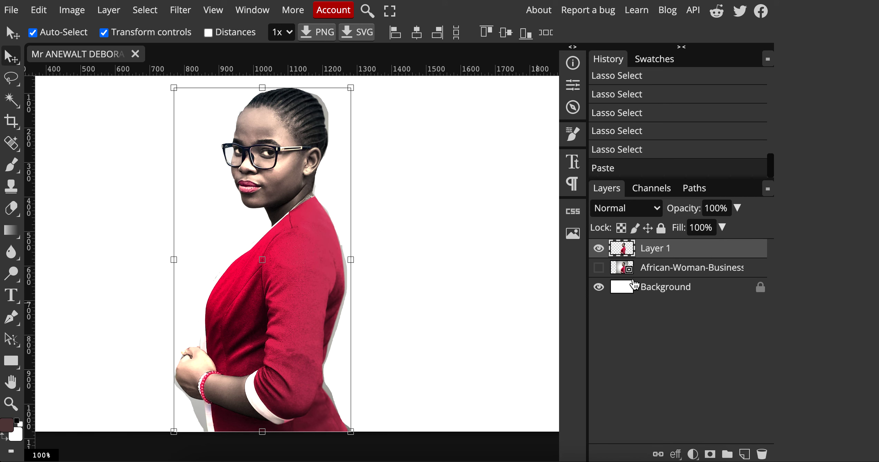
left_click(598, 268)
left_click(666, 272)
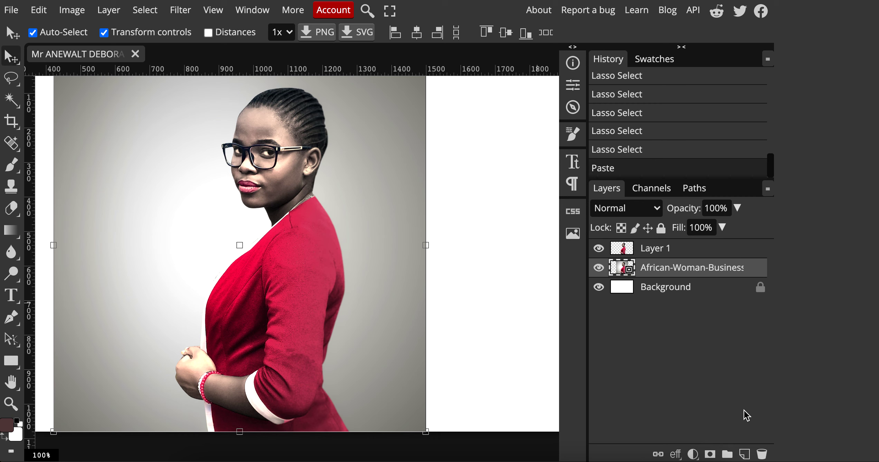
left_click(761, 455)
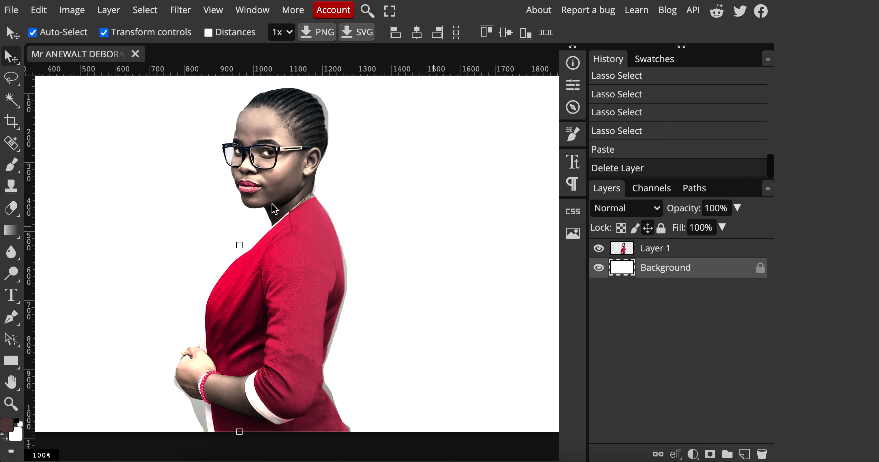
Drag Layer 1's cut-out woman to the right side of the white canvas.
left_click(663, 250)
left_click_drag(265, 287, 401, 285)
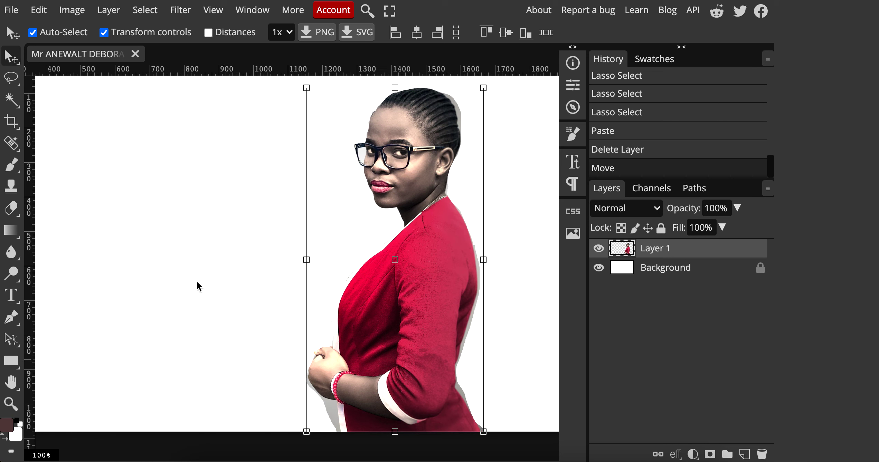
left_click(10, 11)
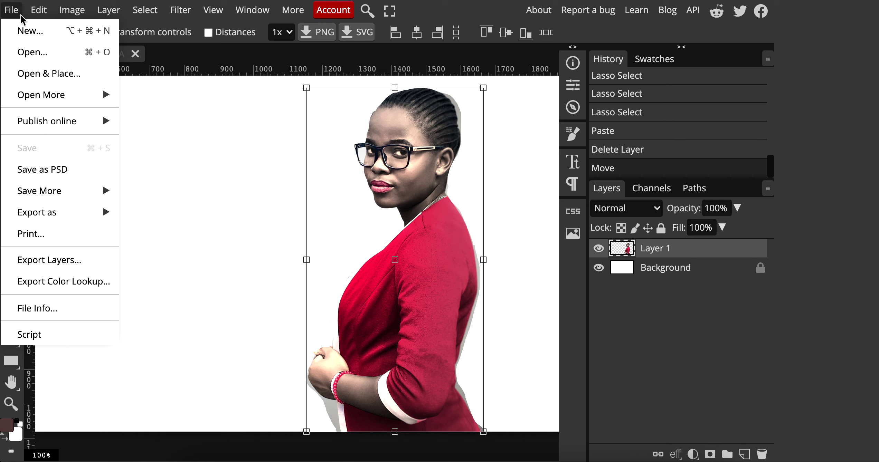
Place the girl-in-tribal-makeover stock photo into the collage with Open & Place.
left_click(26, 77)
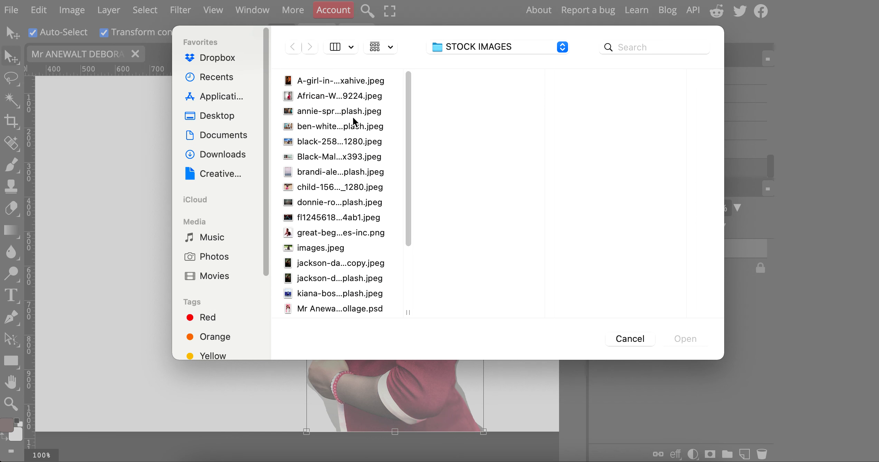
left_click(344, 125)
left_click(344, 114)
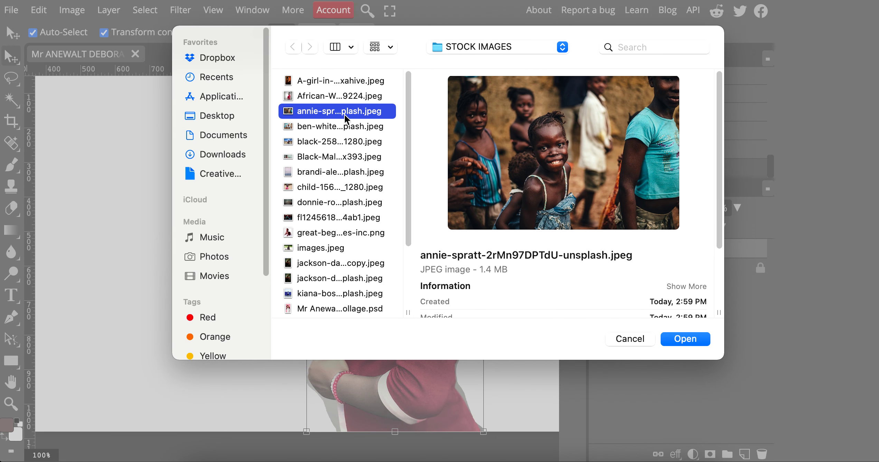
left_click(335, 82)
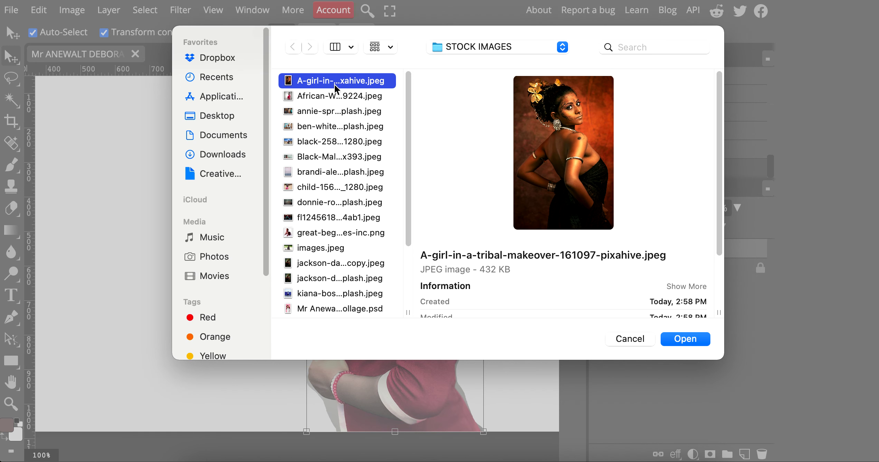
double_click(336, 81)
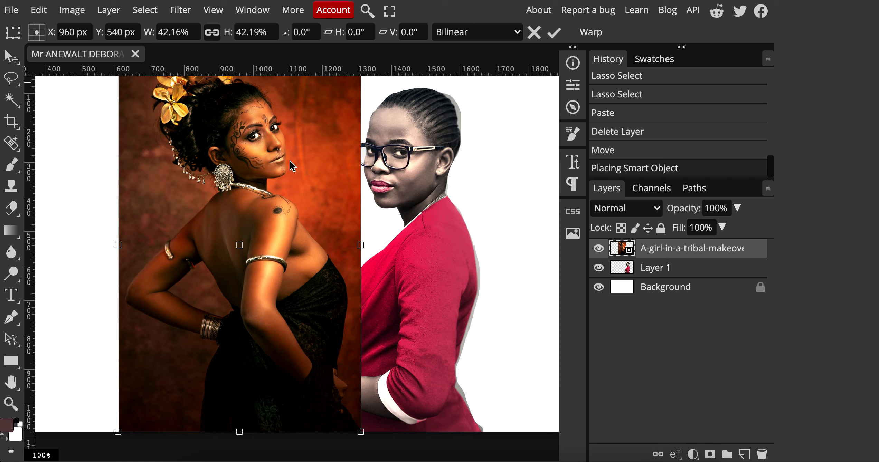
Lasso the girl's nose, copy it, and paste it as new Layer 2.
scroll(280, 150, "up", 6)
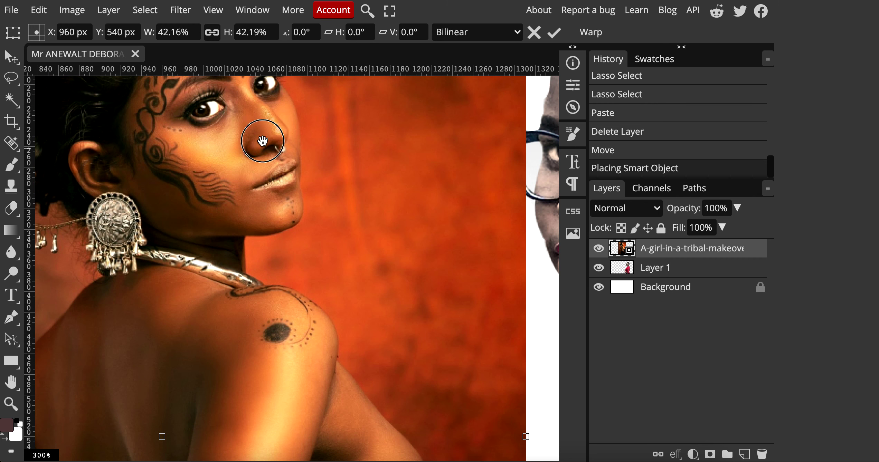
left_click_drag(269, 188, 263, 224)
scroll(262, 219, "up", 1)
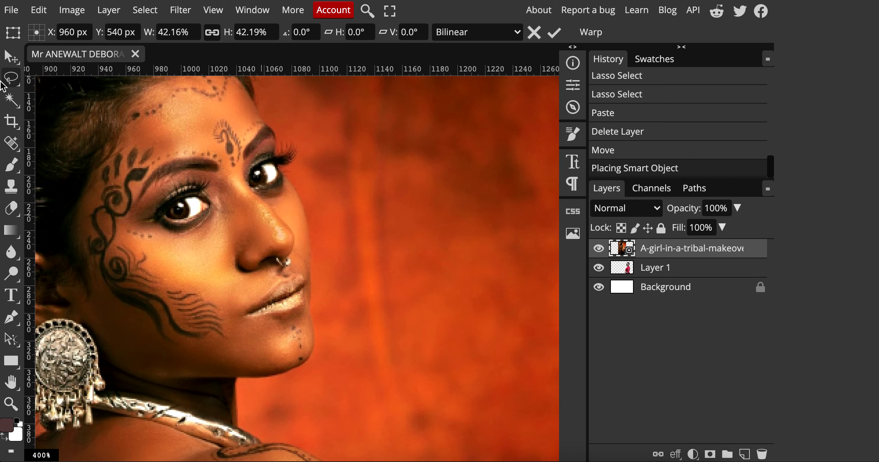
left_click(22, 81)
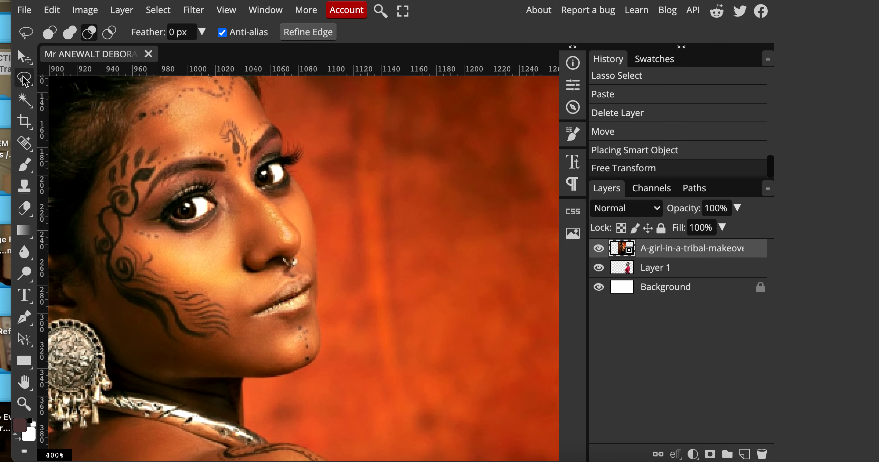
mouse_move(257, 184)
left_mouse_down()
mouse_move(234, 164)
mouse_move(226, 181)
mouse_move(227, 264)
mouse_move(240, 280)
mouse_move(287, 276)
mouse_move(305, 264)
mouse_move(304, 233)
mouse_move(258, 180)
left_mouse_up()
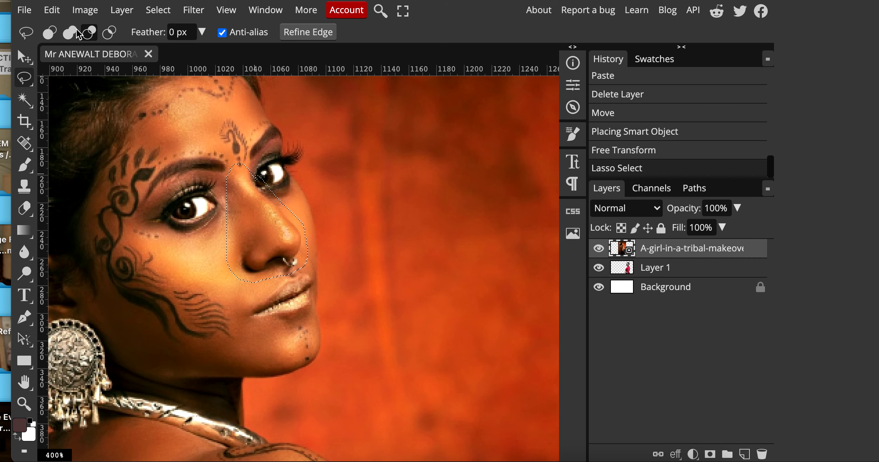
left_click(52, 10)
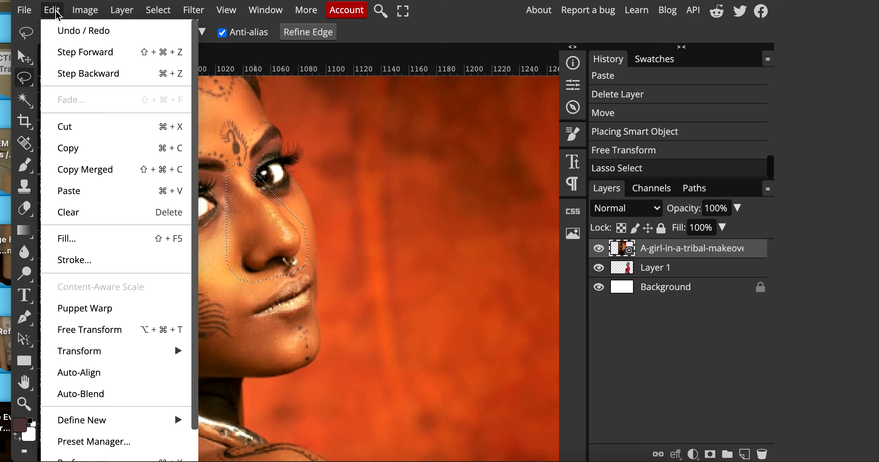
left_click(86, 148)
left_click(52, 10)
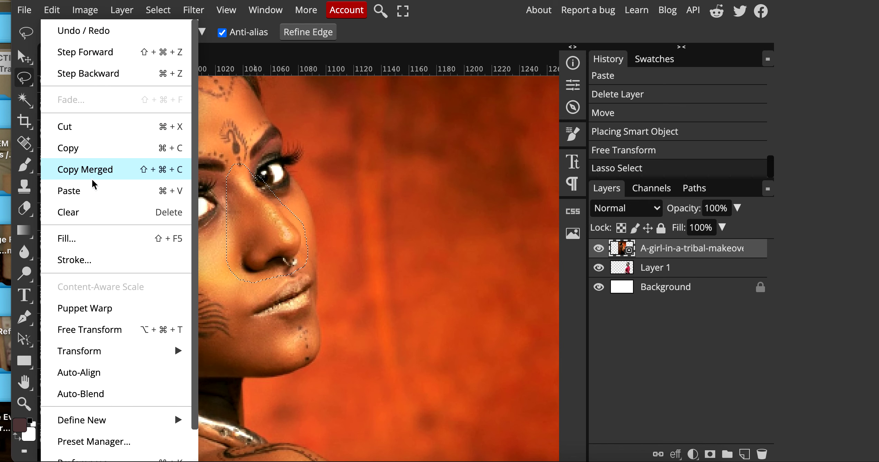
left_click(93, 189)
Hide and delete the tribal-makeover photo layer, then select the nose layer.
left_click(599, 268)
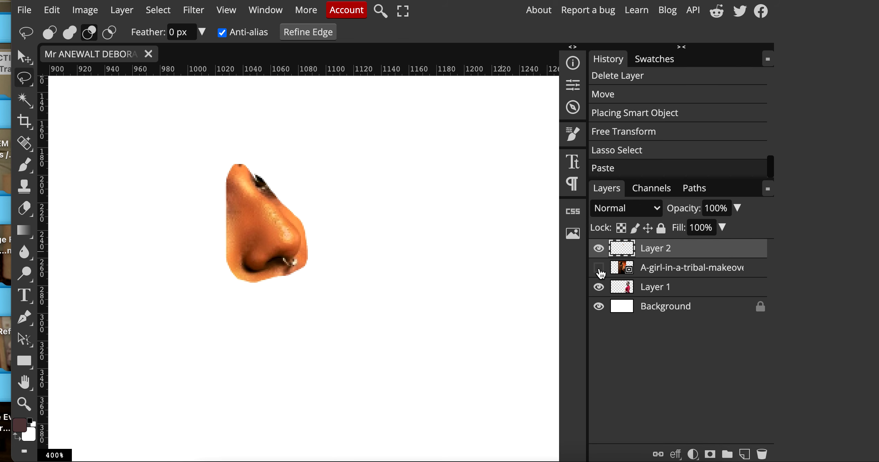
left_click(657, 269)
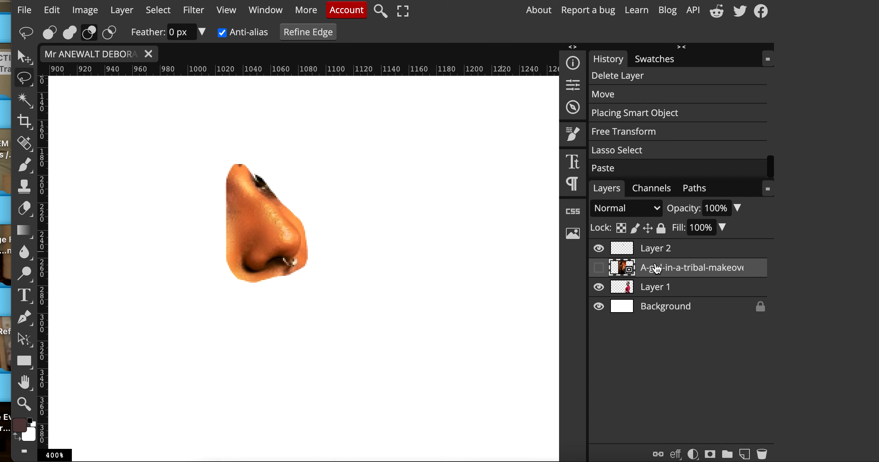
left_click(599, 268)
left_click(599, 268)
left_click(763, 456)
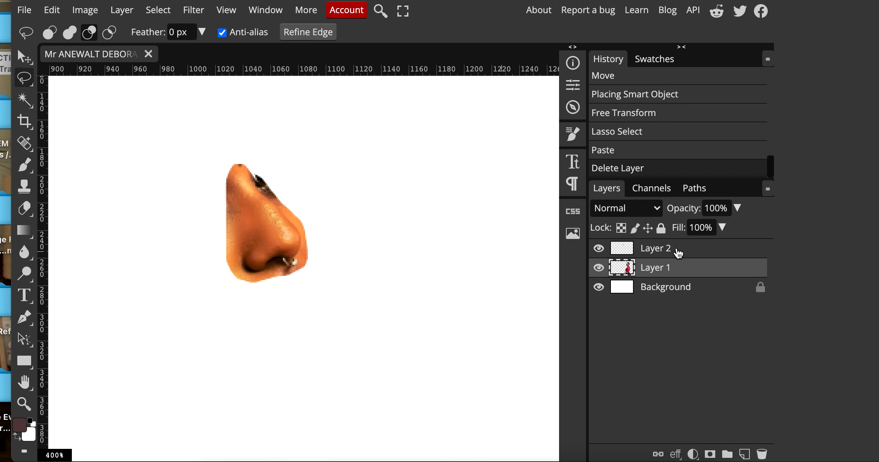
left_click(678, 254)
Zoom out to the whole composition and move the nose onto the woman's face.
left_click(374, 263, "alt")
left_click(375, 263, "alt")
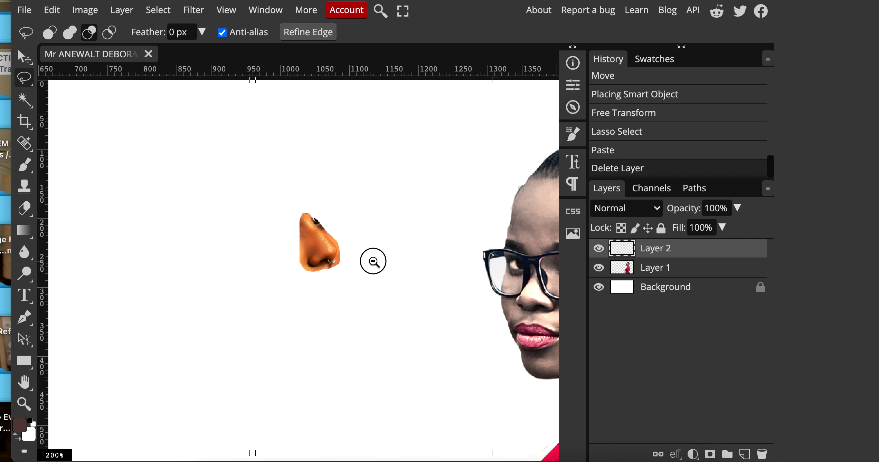
left_click(375, 263, "alt")
left_click(374, 262, "alt")
left_click_drag(374, 263, 329, 198)
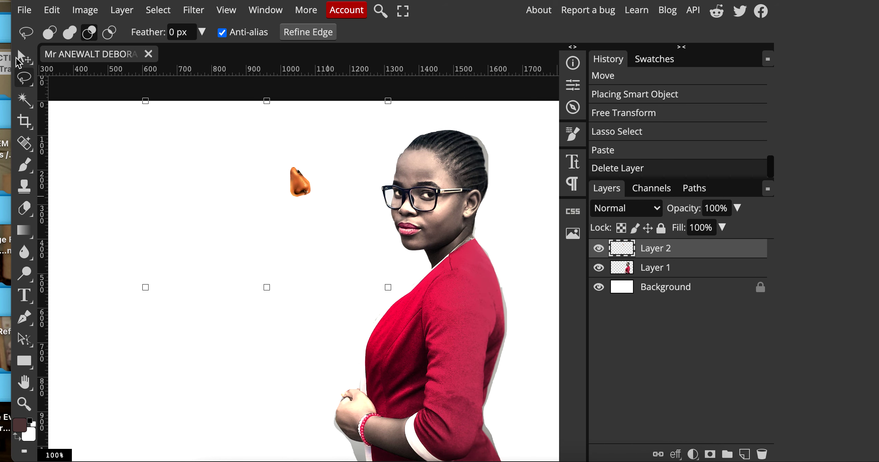
key("v")
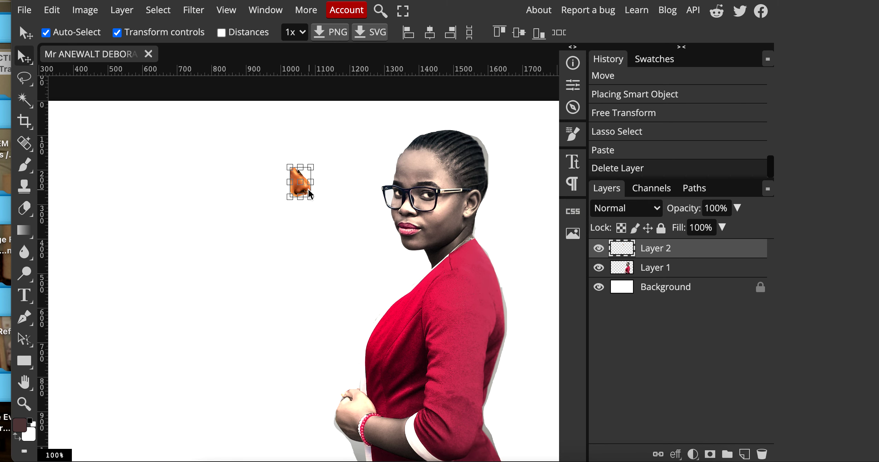
left_click_drag(311, 195, 247, 212)
Free Transform the nose: flip it, tilt it to about 164 degrees, position it, and commit.
scroll(413, 213, "up", 5)
key("ctrl+t")
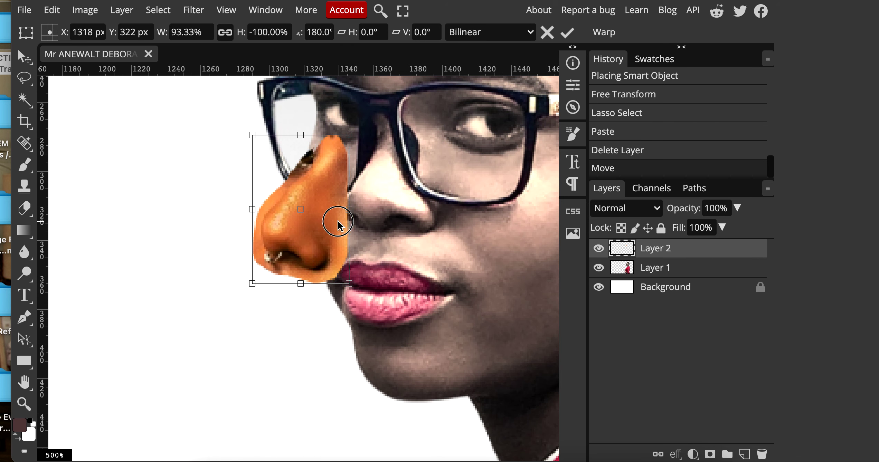
left_click_drag(338, 224, 407, 191)
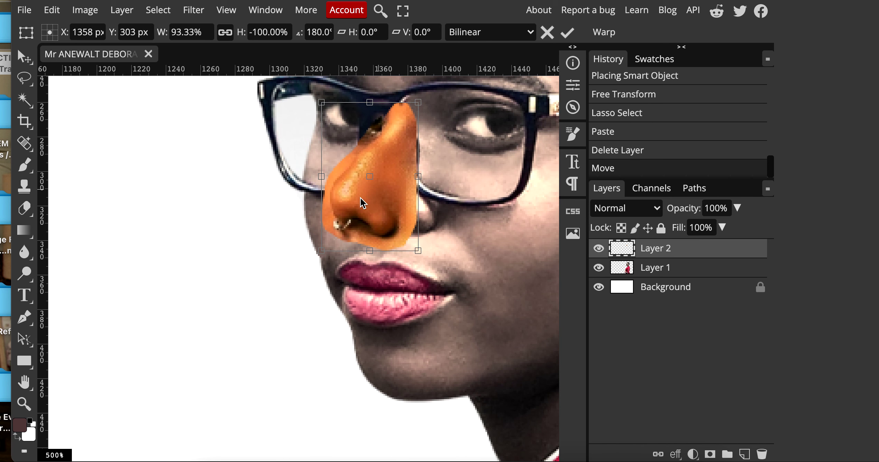
left_click(60, 14)
mouse_move(110, 359)
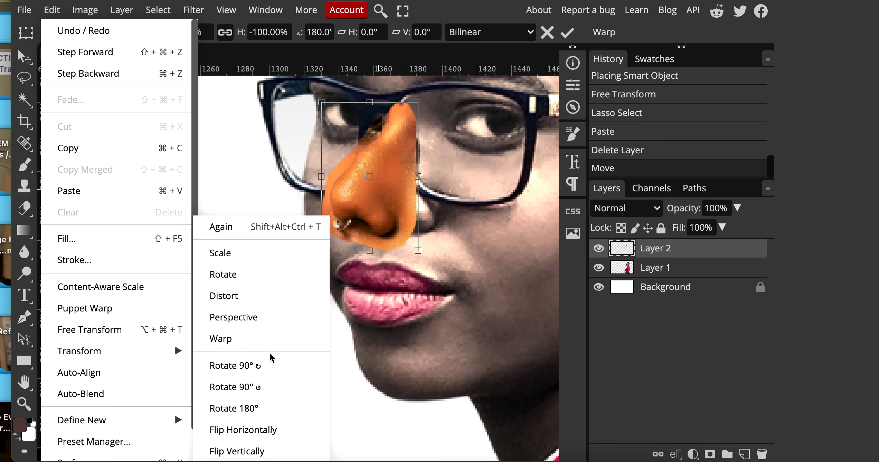
left_click_drag(392, 173, 393, 158)
left_click_drag(424, 248, 448, 229)
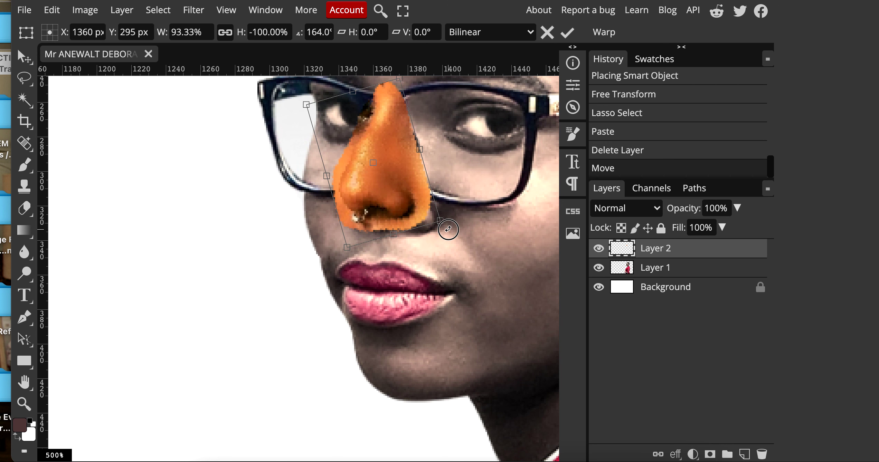
left_click_drag(367, 177, 372, 188)
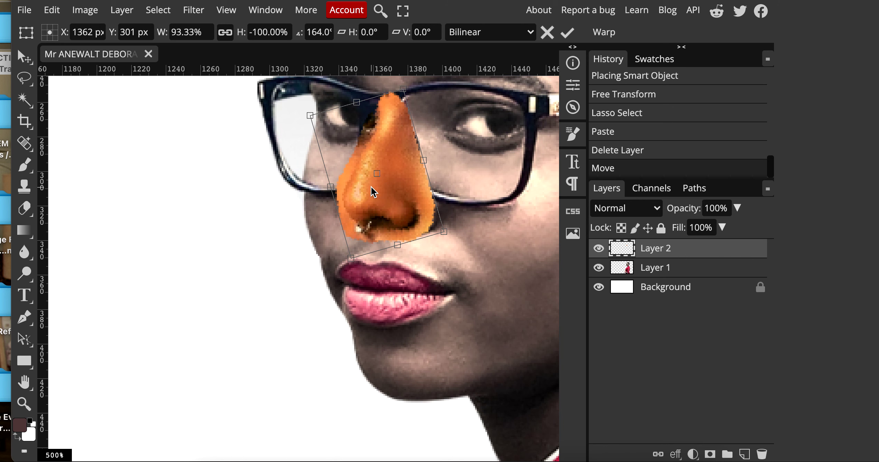
left_click(31, 63)
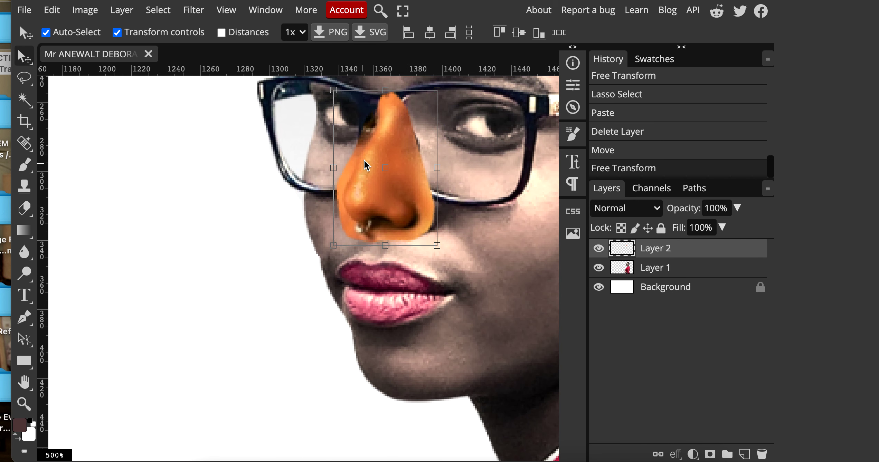
Erase the excess left edge of the pasted nose with the Eraser.
scroll(367, 145, "up", 3)
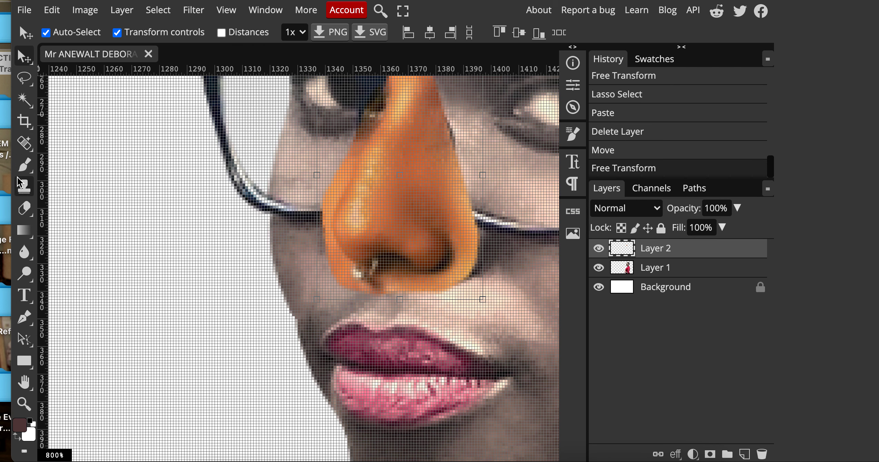
left_click(24, 208)
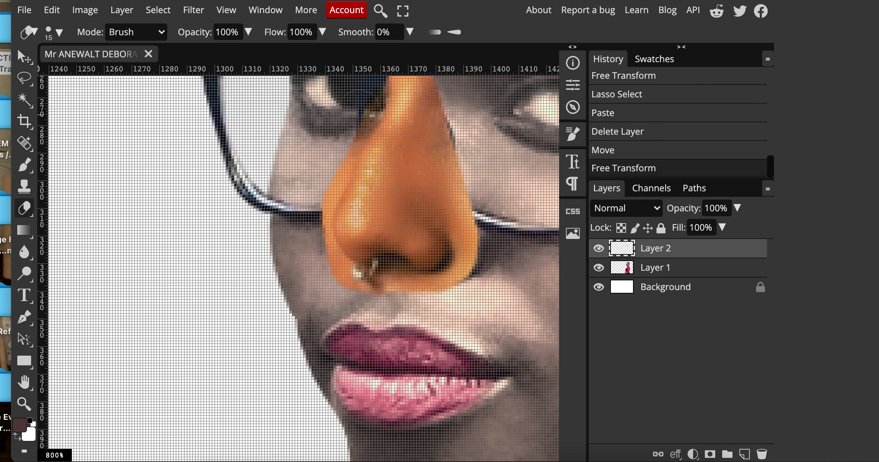
mouse_move(360, 111)
left_mouse_down()
mouse_move(309, 211)
mouse_move(303, 235)
mouse_move(324, 284)
mouse_move(369, 310)
mouse_move(411, 308)
mouse_move(467, 293)
mouse_move(488, 267)
left_mouse_up()
scroll(294, 263, "down", 6)
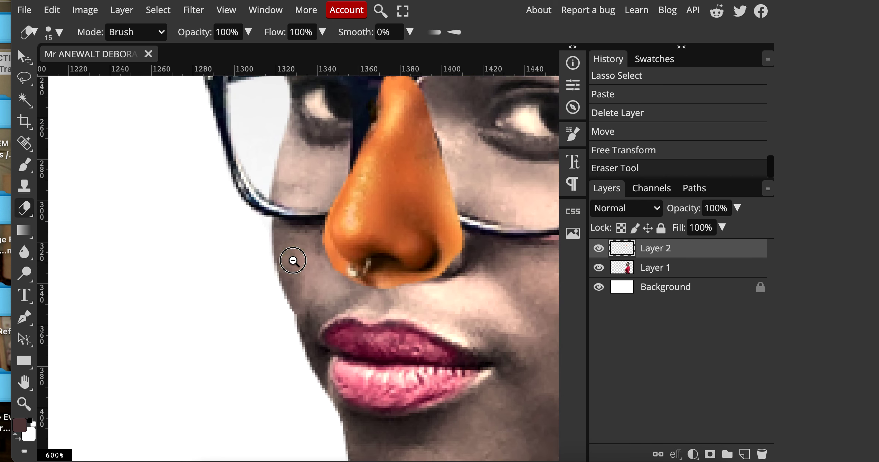
left_click(24, 10)
Place the Black-Male-Student stock photo and shift it right and down.
left_click(44, 71)
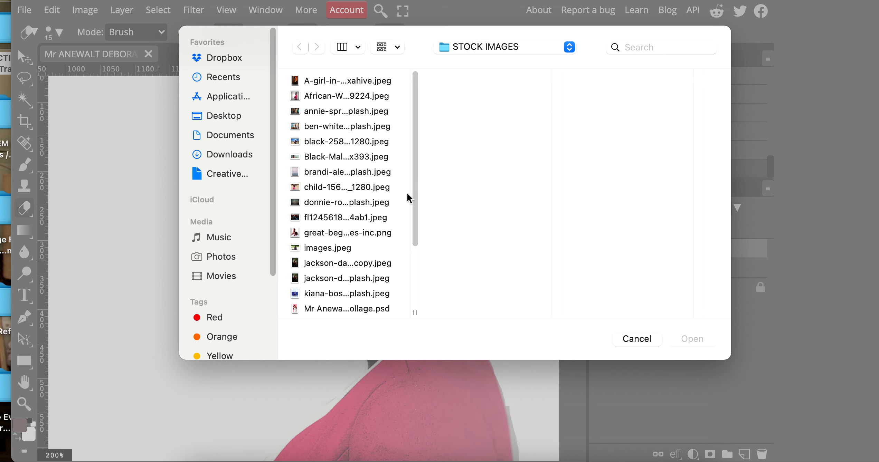
left_click(367, 202)
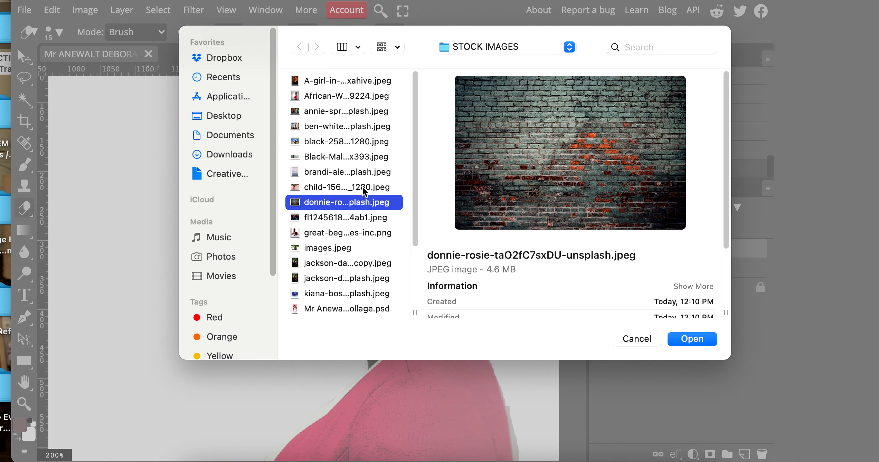
left_click(363, 187)
left_click(367, 172)
left_click(370, 157)
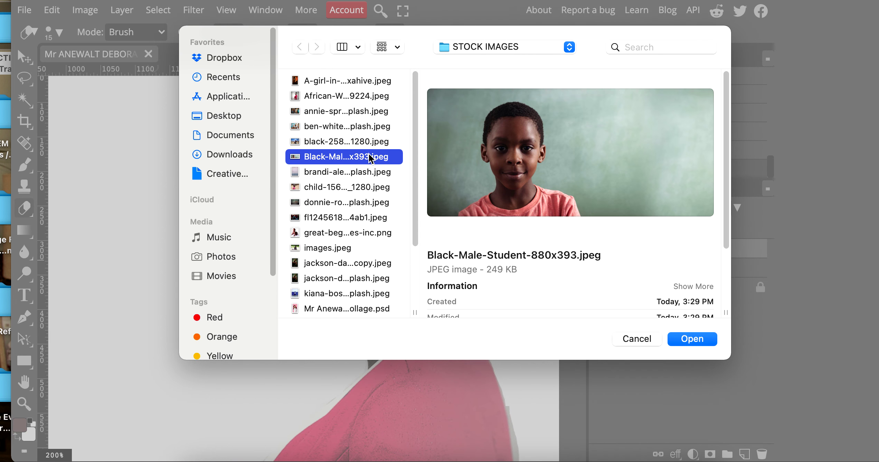
key("Return")
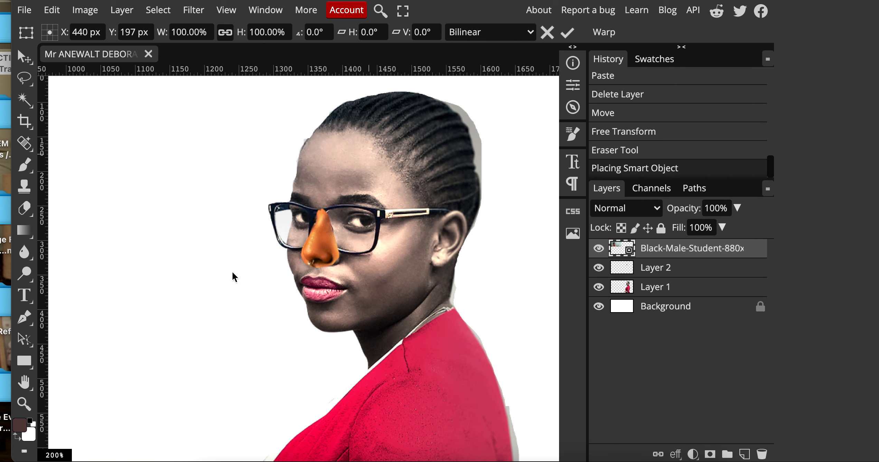
scroll(447, 285, "left", 15)
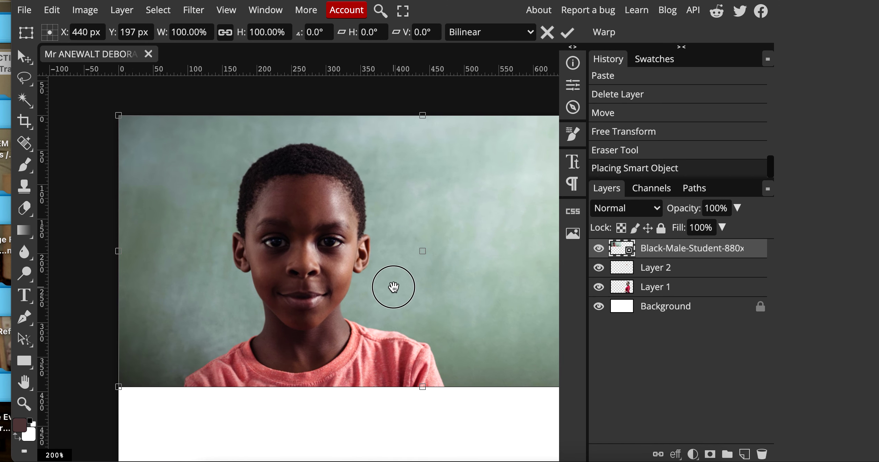
scroll(299, 266, "down", 2)
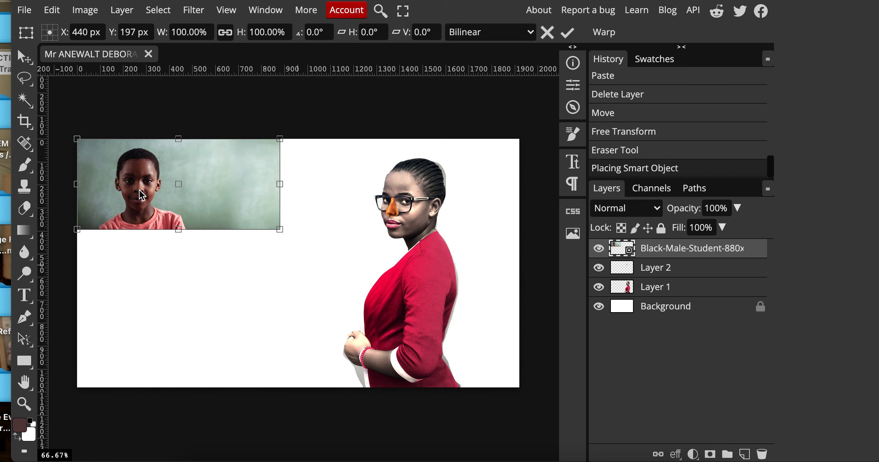
left_click_drag(141, 195, 242, 278)
Lasso the boy's ear, copy it, and paste it as new Layer 3.
scroll(230, 268, "up", 4)
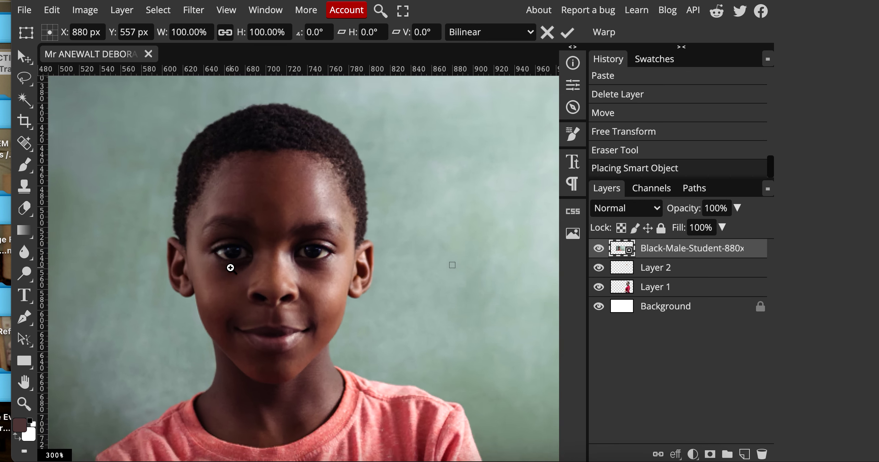
scroll(230, 268, "up", 1)
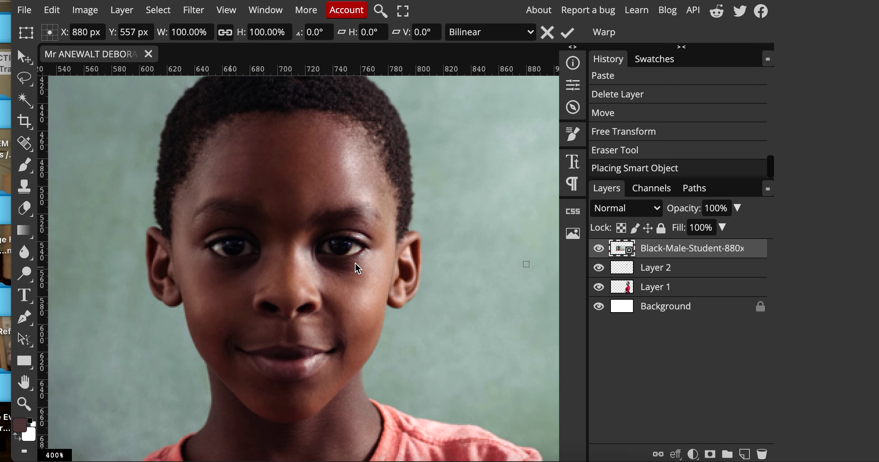
key("l")
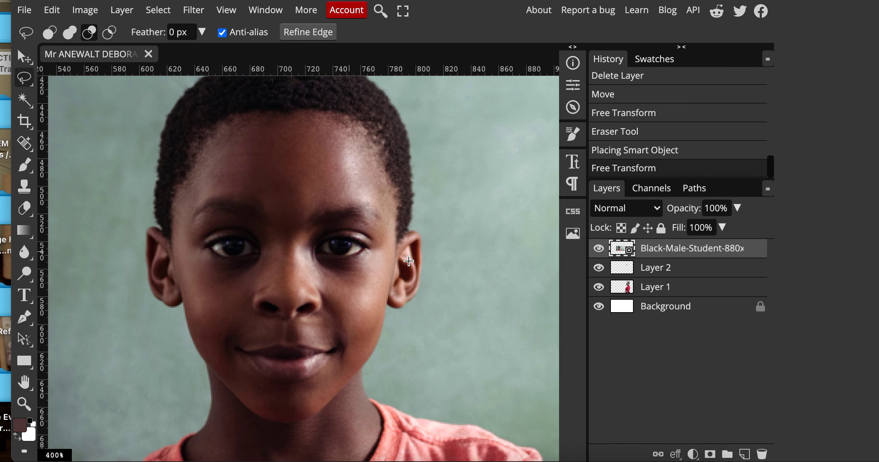
mouse_move(411, 230)
left_mouse_down()
mouse_move(396, 242)
mouse_move(391, 305)
mouse_move(413, 298)
mouse_move(420, 284)
mouse_move(421, 236)
mouse_move(412, 228)
left_mouse_up()
left_click(52, 10)
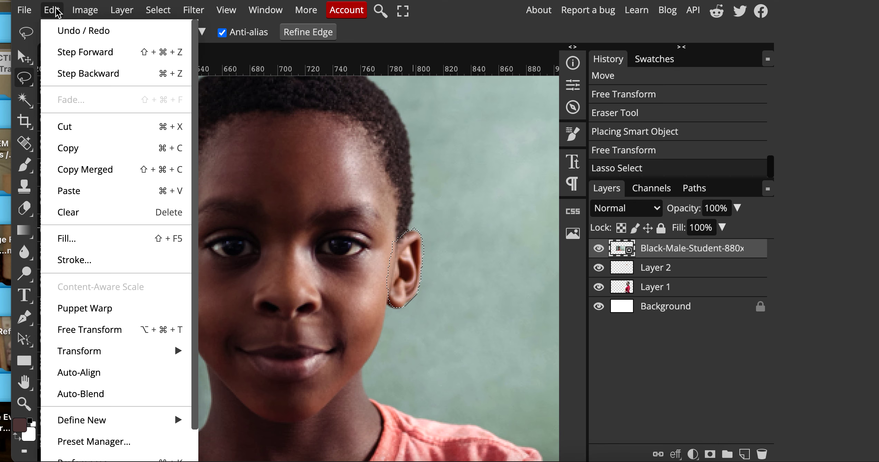
left_click(76, 147)
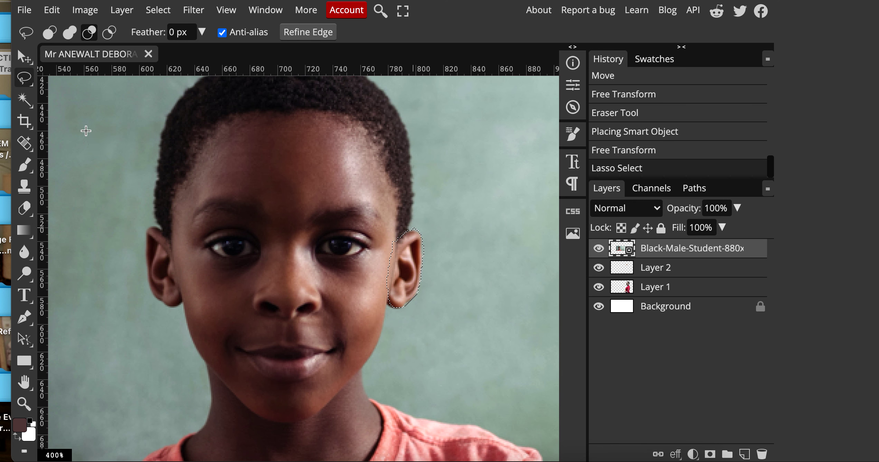
left_click(60, 12)
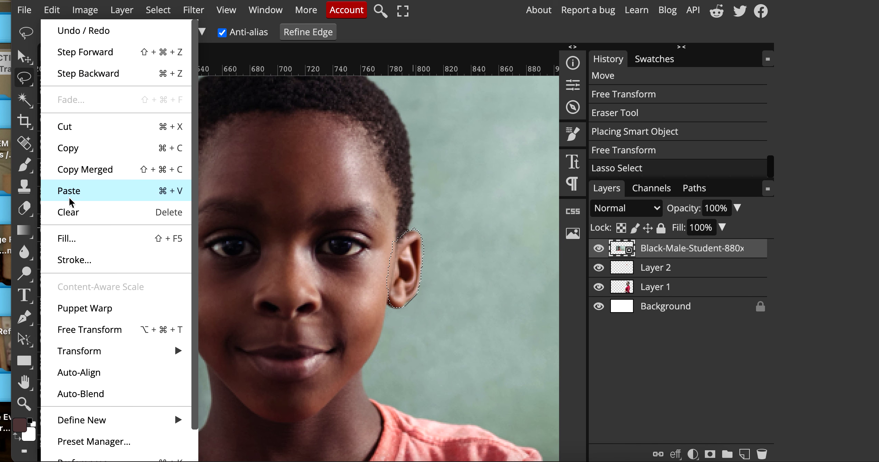
left_click(69, 191)
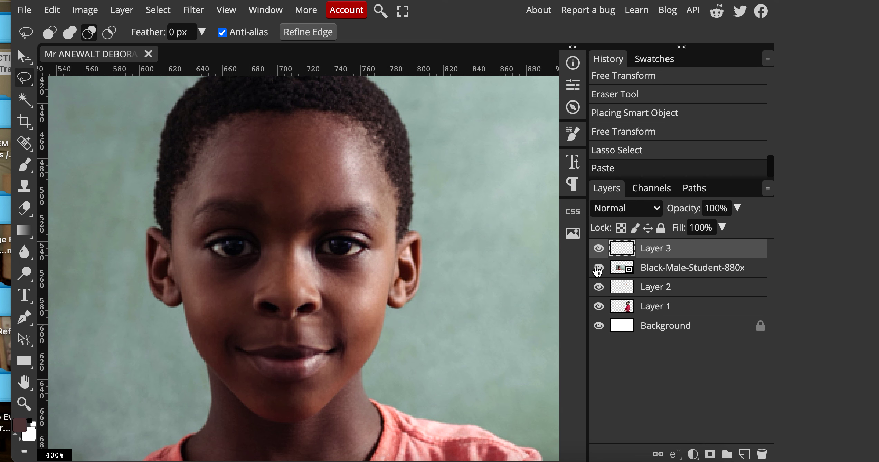
Delete the Black-Male-Student photo layer after checking the pasted ear.
left_click(598, 268)
left_click(598, 268)
left_click(653, 272)
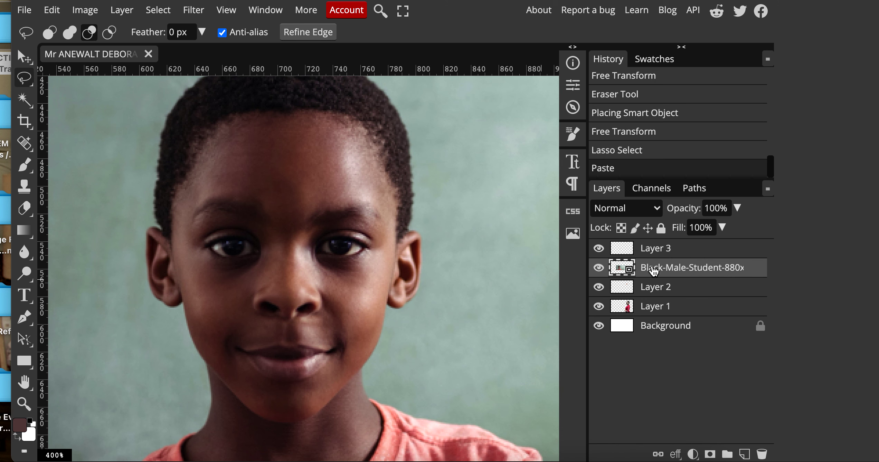
left_click(763, 454)
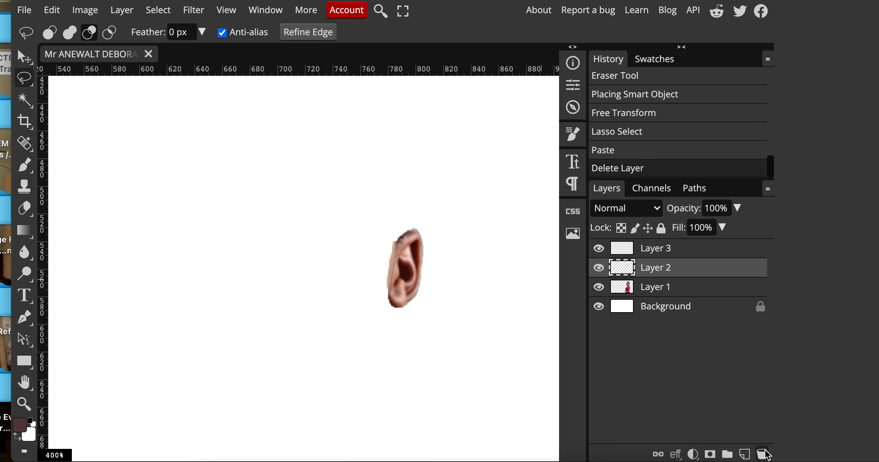
left_click(33, 58)
Free Transform the pasted ear and drag it onto the woman's ear.
left_click_drag(398, 263, 497, 295)
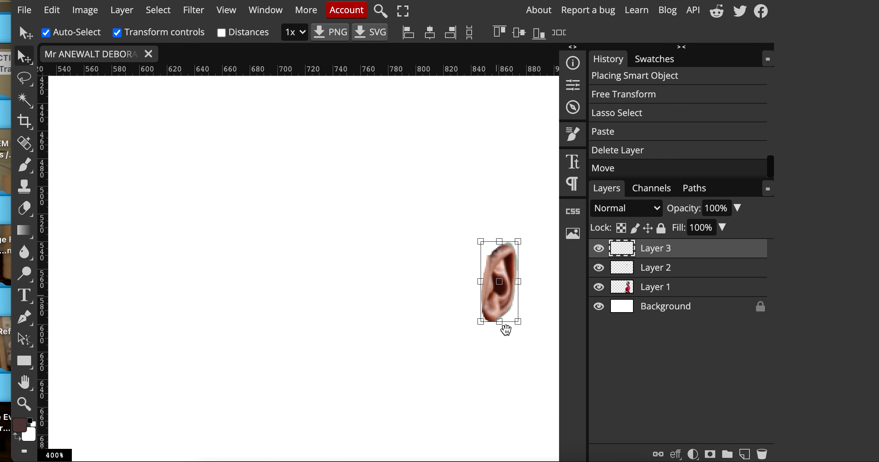
left_click_drag(501, 404, 366, 332)
scroll(388, 327, "down", 5)
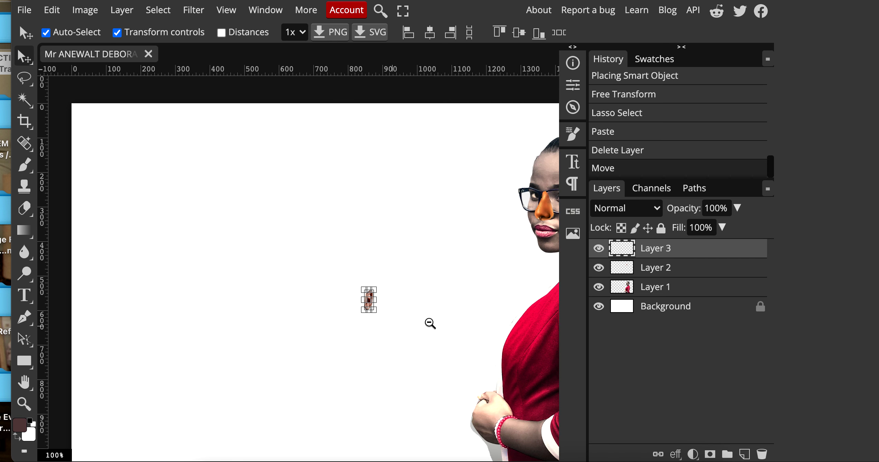
key("ctrl+t")
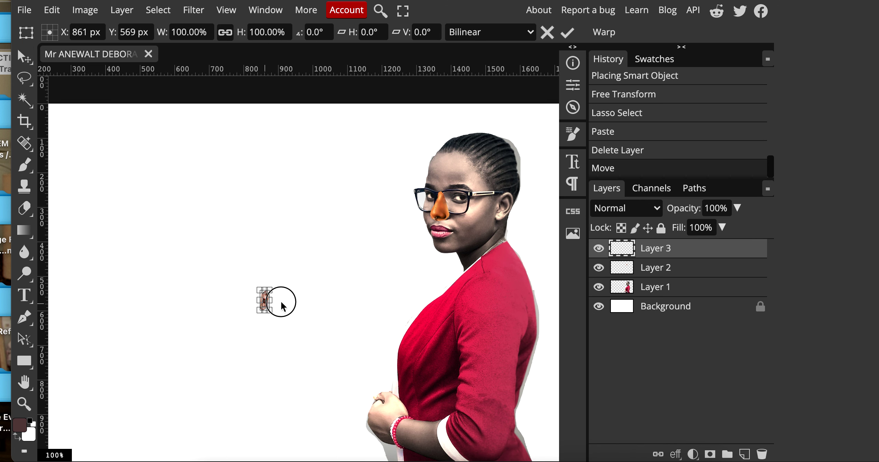
left_click_drag(279, 294, 315, 276)
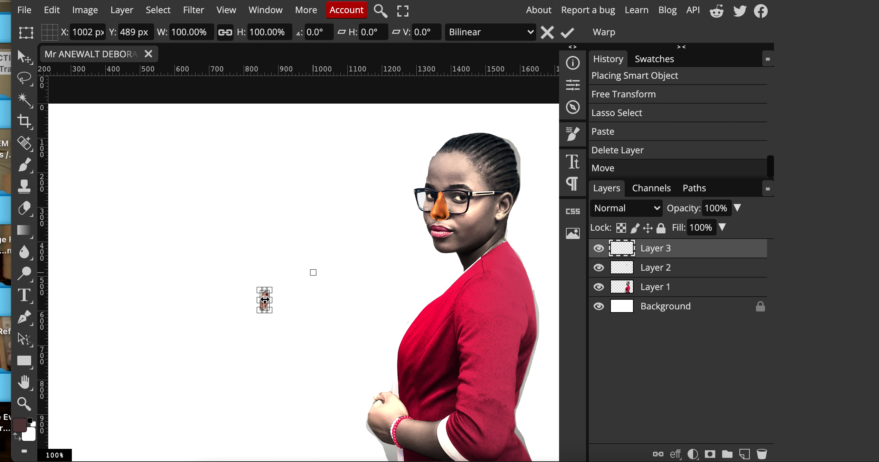
scroll(266, 301, "up", 3)
left_click_drag(266, 304, 486, 192)
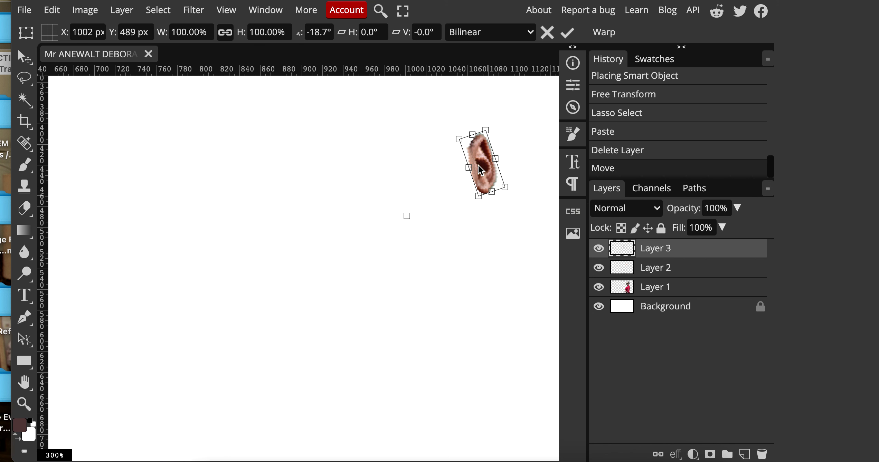
scroll(491, 275, "down", 4)
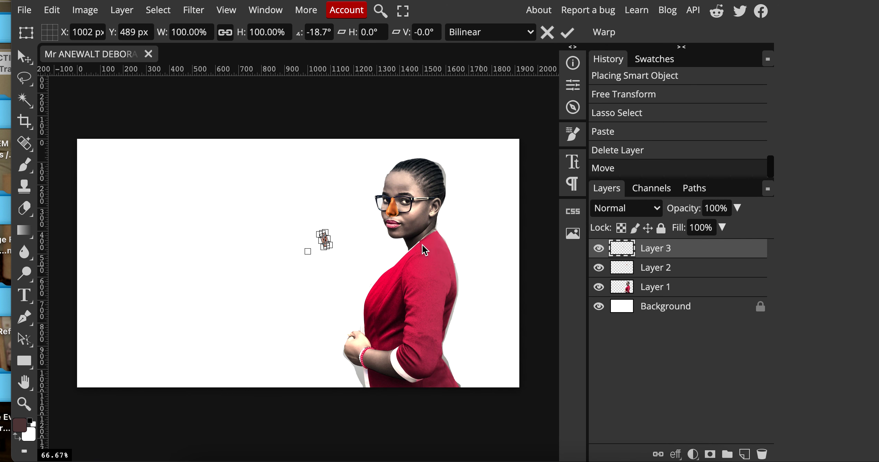
left_click_drag(320, 247, 326, 242)
scroll(331, 247, "up", 1)
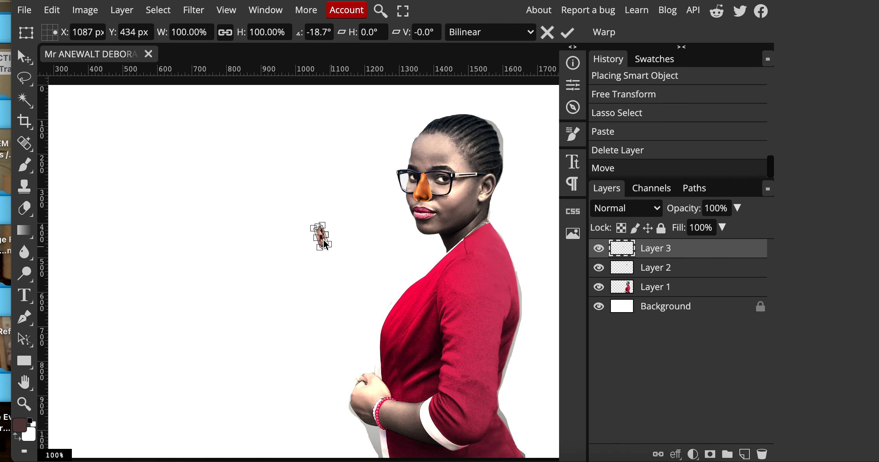
left_click_drag(323, 242, 489, 194)
Rotate and enlarge the ear to cover hers, then commit the transform.
scroll(494, 191, "up", 3)
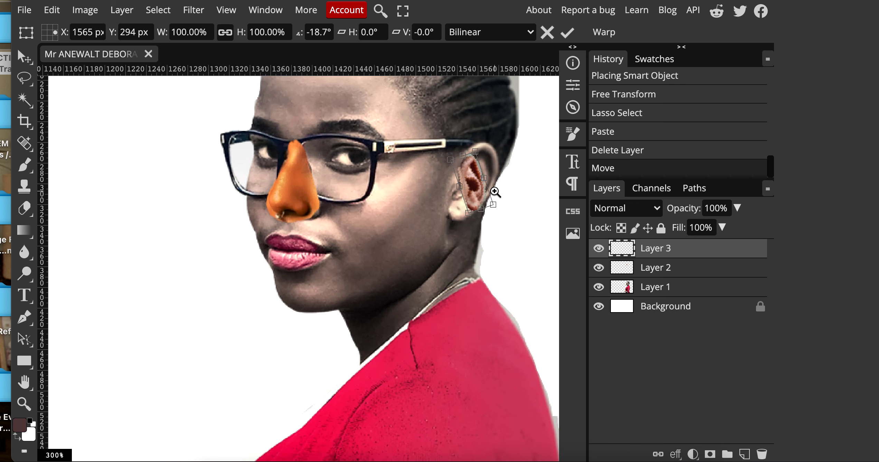
left_click_drag(471, 130, 487, 172)
left_click_drag(461, 206, 473, 256)
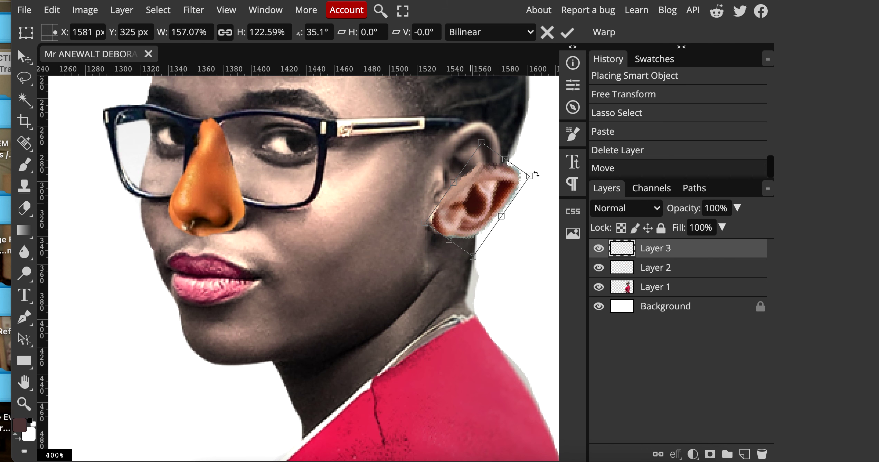
left_click_drag(536, 174, 525, 157)
left_click_drag(483, 194, 474, 147)
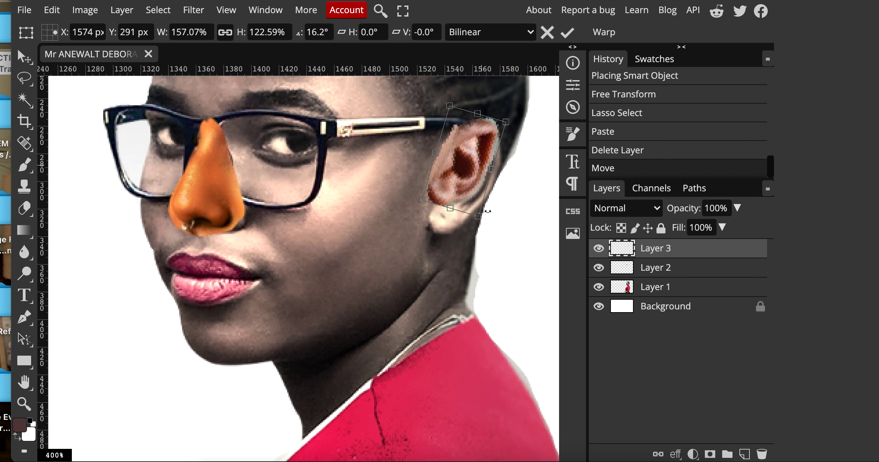
left_click_drag(480, 216, 482, 247)
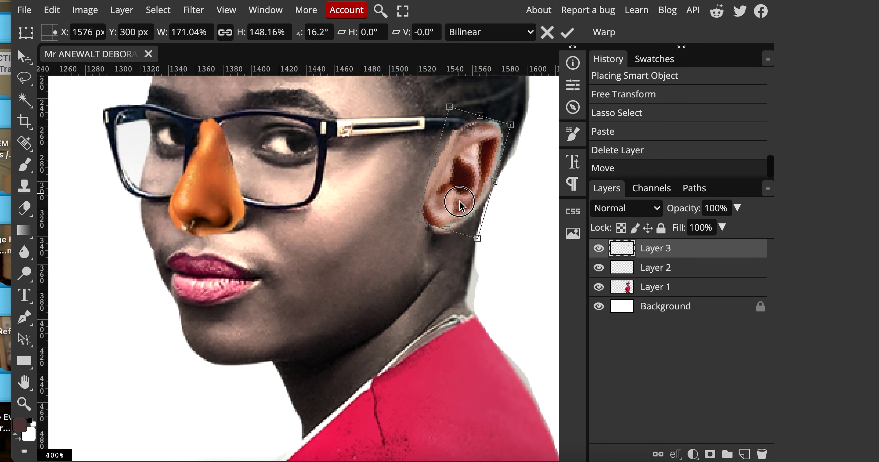
left_click_drag(461, 198, 462, 205)
left_click(23, 57)
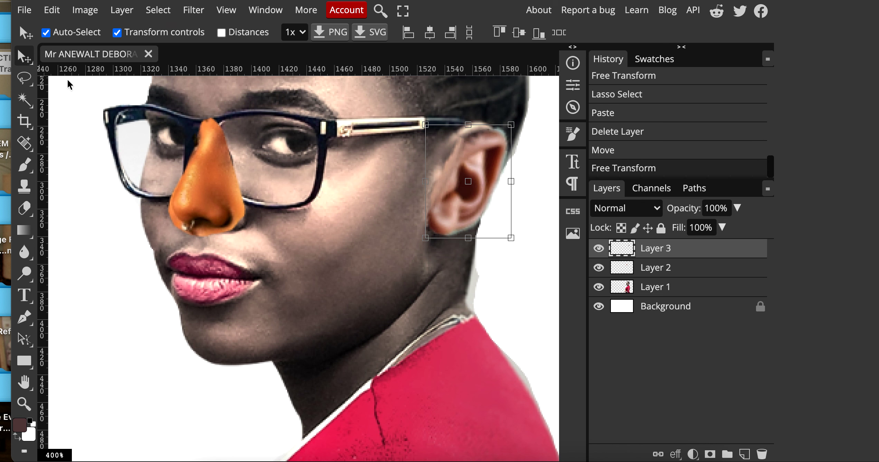
Bring up the Open & Place file picker for another image.
scroll(455, 245, "down", 5)
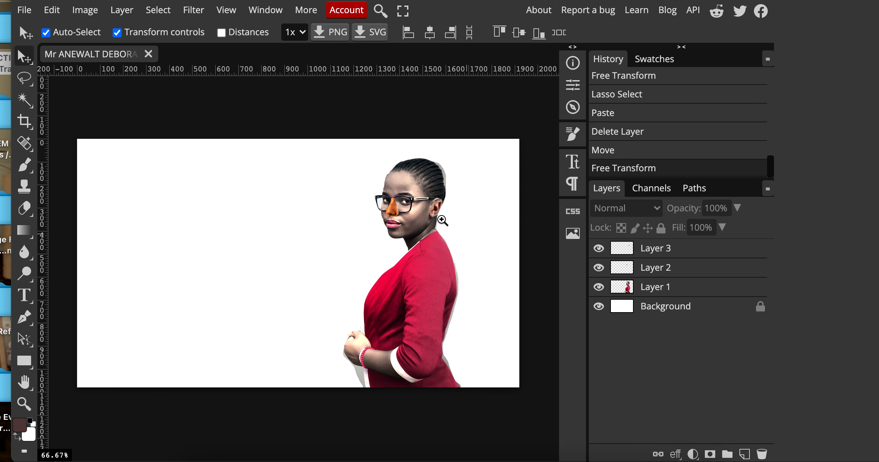
scroll(442, 220, "up", 2)
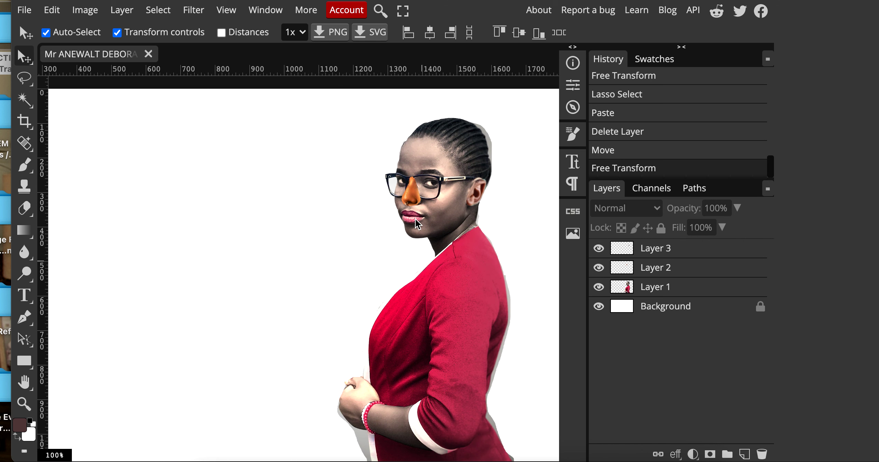
left_click(25, 10)
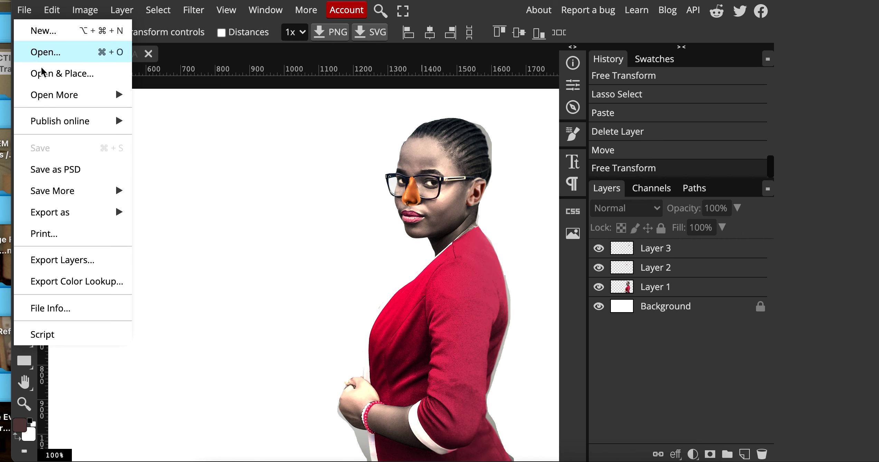
left_click(41, 80)
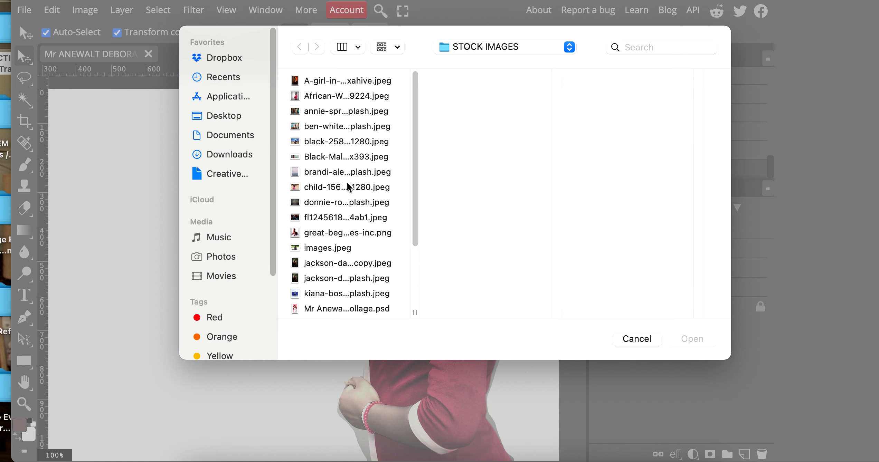
Place the rd-for-students-1024x1024 girl photo, drag its layer above Layer 3, and shift it right.
scroll(360, 304, "down", 5)
left_click(349, 237)
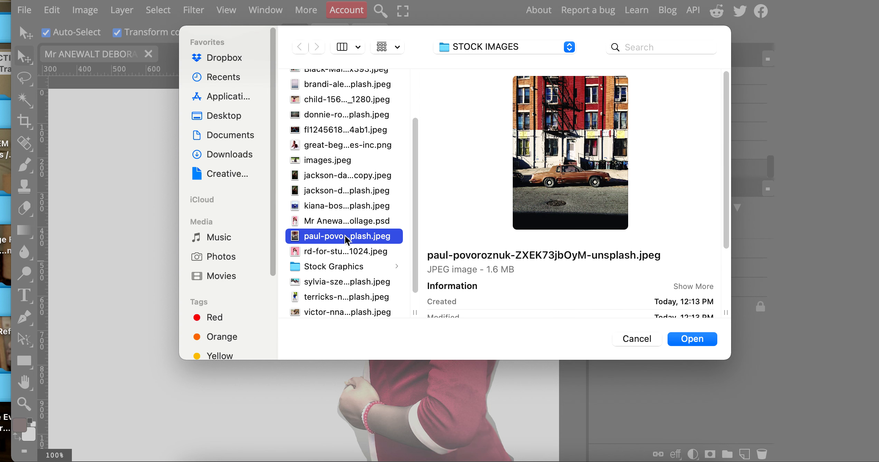
left_click(350, 252)
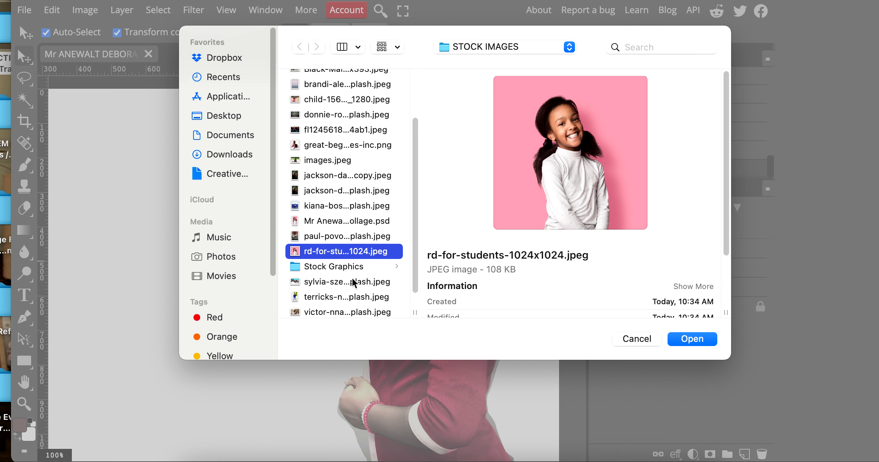
double_click(345, 251)
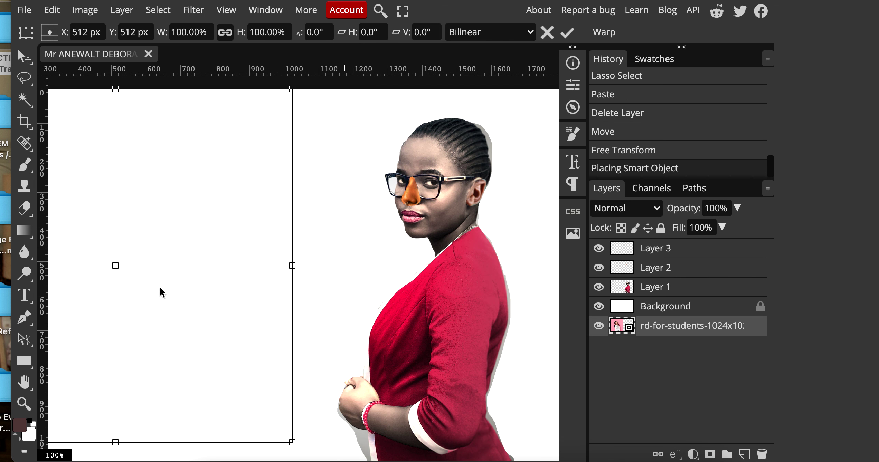
left_click_drag(676, 328, 683, 253)
scroll(151, 232, "up", 3)
left_click_drag(138, 230, 229, 257)
scroll(229, 257, "up", 3)
Lasso around the girl's smiling mouth and copy-paste it onto a new Layer 4.
left_click(19, 85)
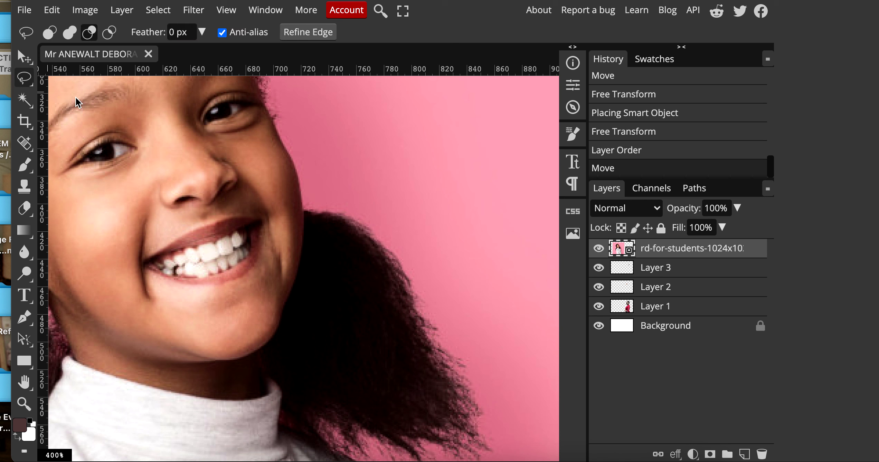
mouse_move(200, 223)
left_mouse_down()
mouse_move(139, 255)
mouse_move(148, 280)
mouse_move(207, 294)
mouse_move(266, 271)
mouse_move(277, 214)
mouse_move(251, 206)
mouse_move(212, 218)
left_mouse_up()
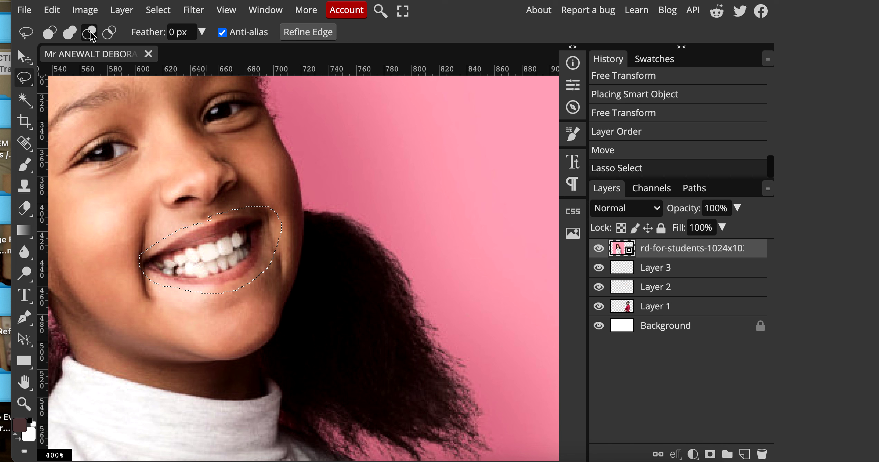
mouse_move(267, 192)
left_mouse_down()
mouse_move(259, 267)
mouse_move(268, 278)
mouse_move(298, 249)
mouse_move(282, 196)
left_mouse_up()
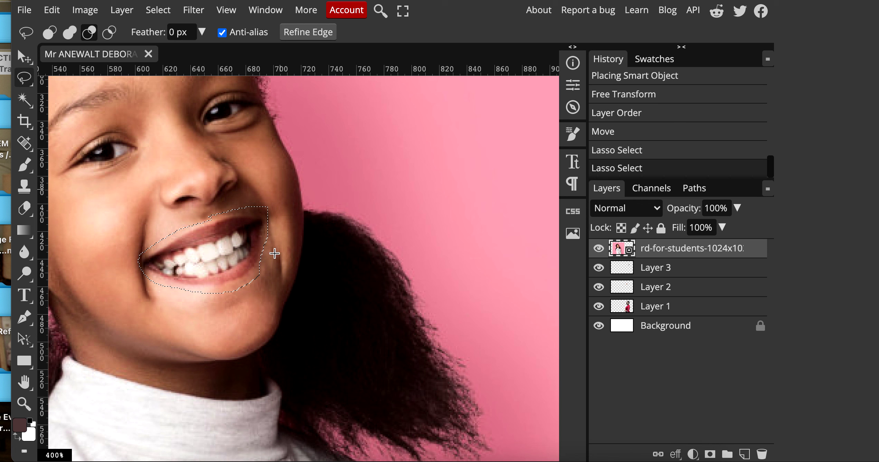
mouse_move(256, 269)
left_mouse_down()
mouse_move(232, 286)
mouse_move(266, 291)
mouse_move(274, 237)
left_mouse_up()
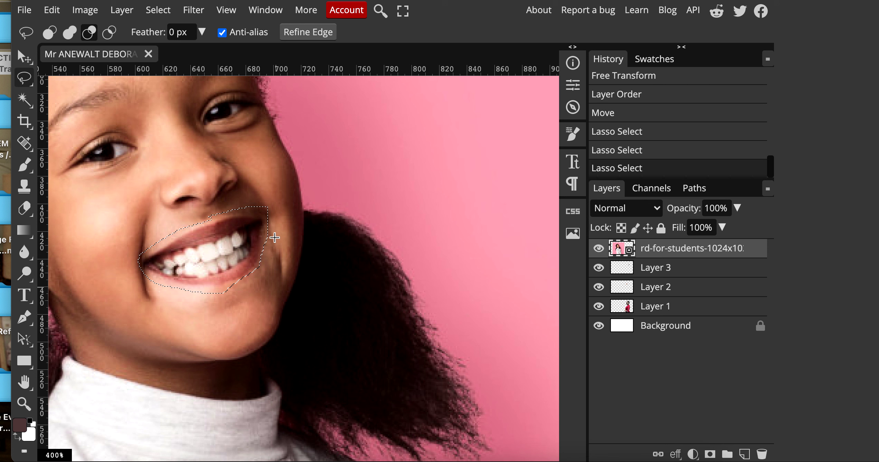
mouse_move(244, 287)
left_mouse_down()
mouse_move(202, 290)
mouse_move(243, 288)
left_mouse_up()
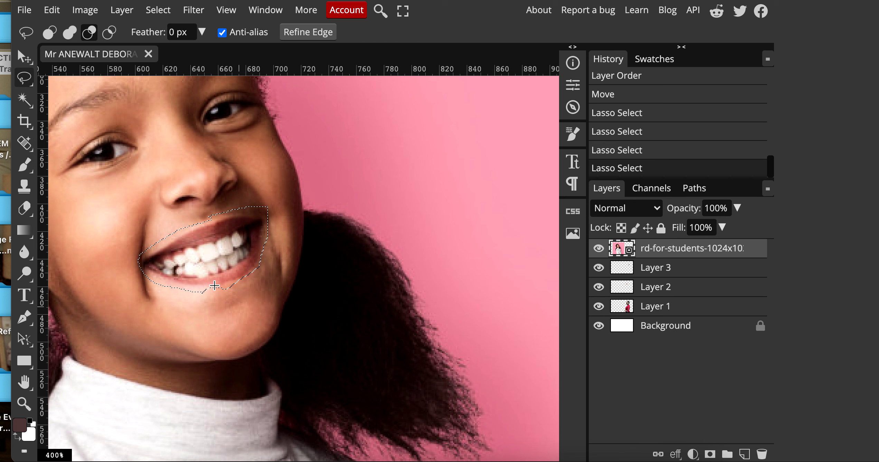
left_click(52, 10)
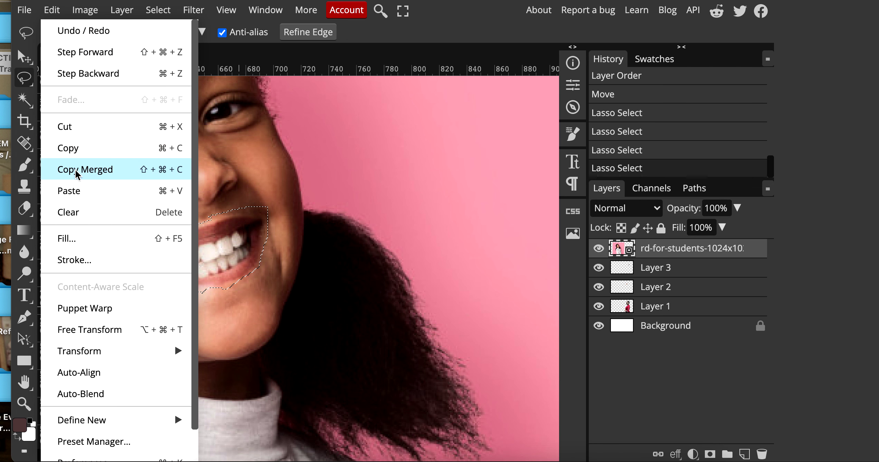
left_click(77, 156)
left_click(52, 10)
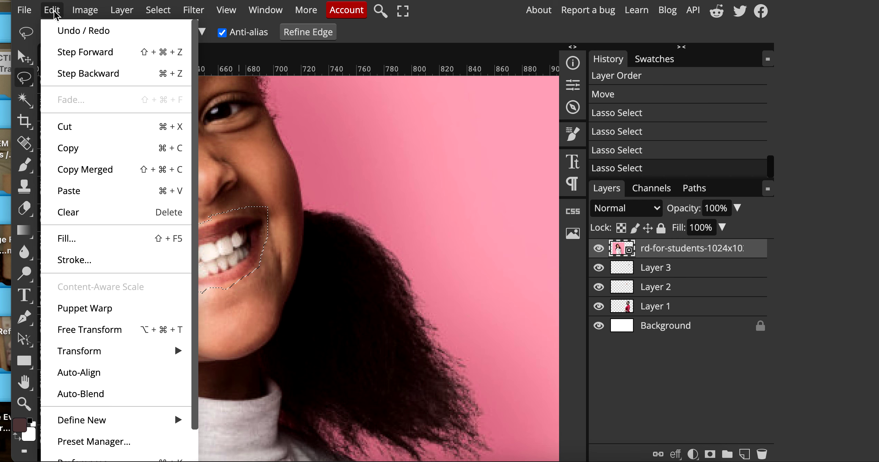
left_click(97, 192)
Hide and delete the rd-for-students photo layer, keeping Layer 4 visible.
left_click(598, 268)
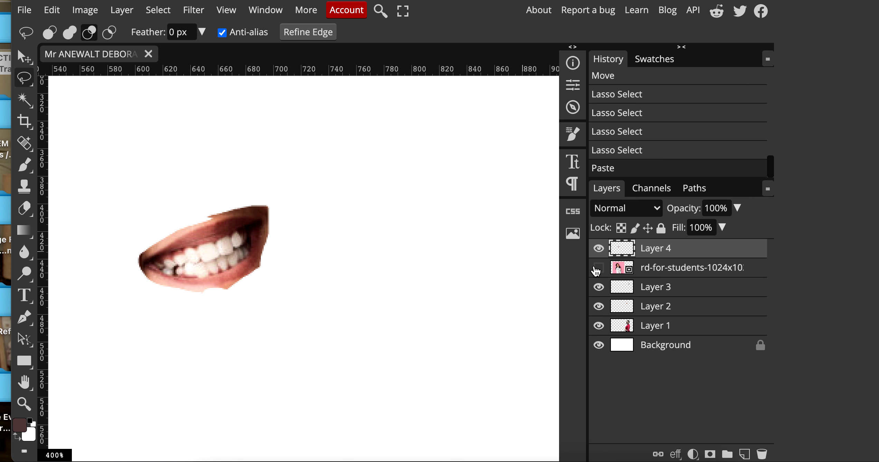
left_click(597, 269)
left_click(598, 268)
left_click(655, 267)
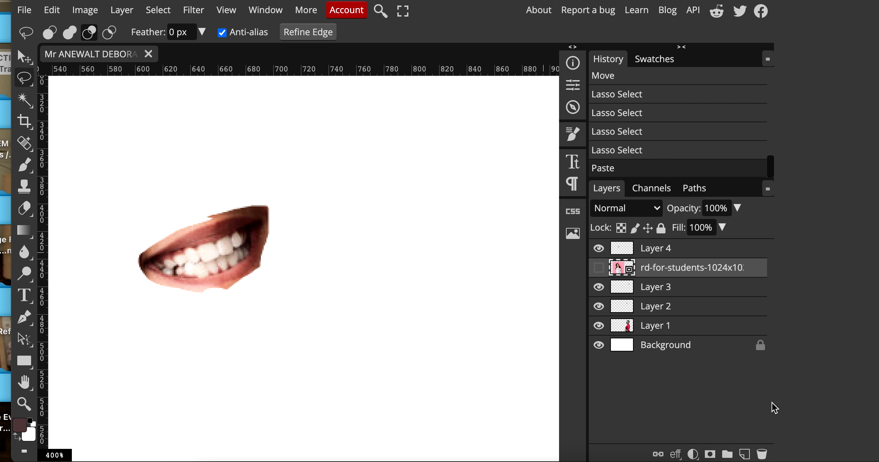
left_click(762, 455)
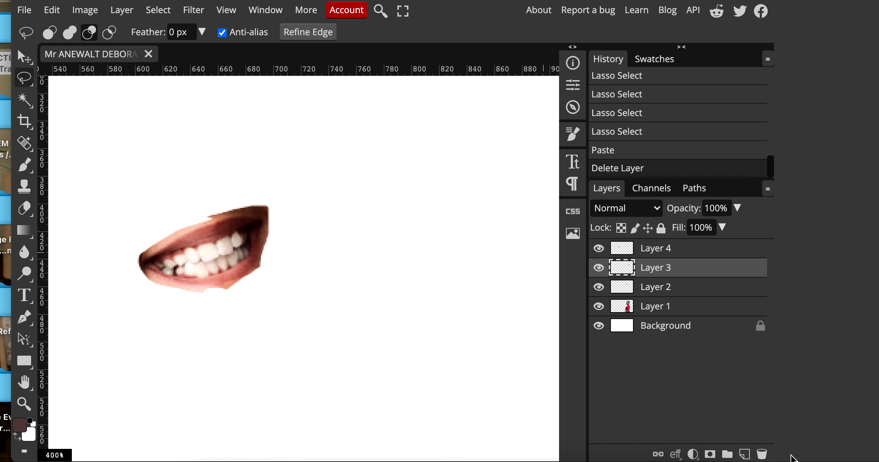
left_click(635, 254)
left_click(598, 249)
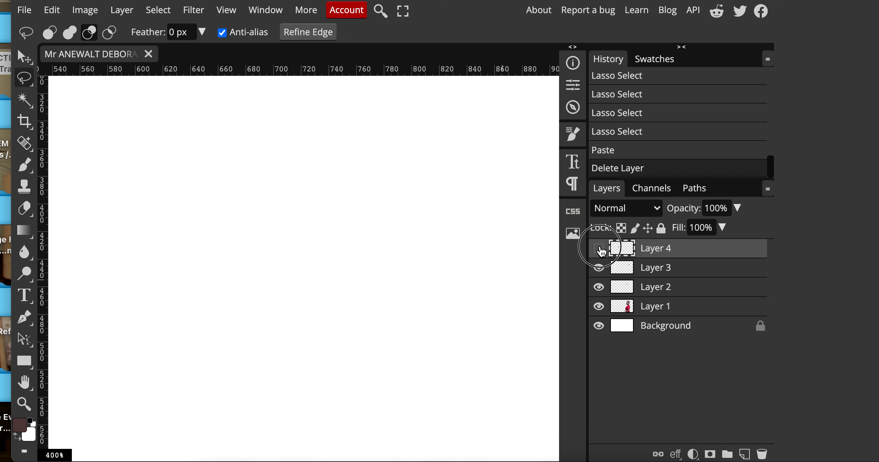
left_click(598, 249)
Zoom in on the Layer 4 mouth and erase the stray pink pixels along both lips.
scroll(188, 229, "up", 1)
scroll(188, 229, "up", 4)
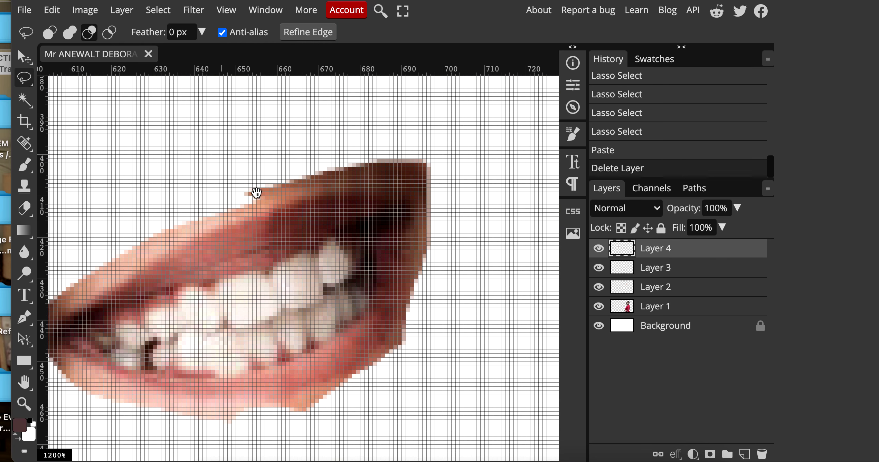
left_click_drag(241, 191, 301, 156)
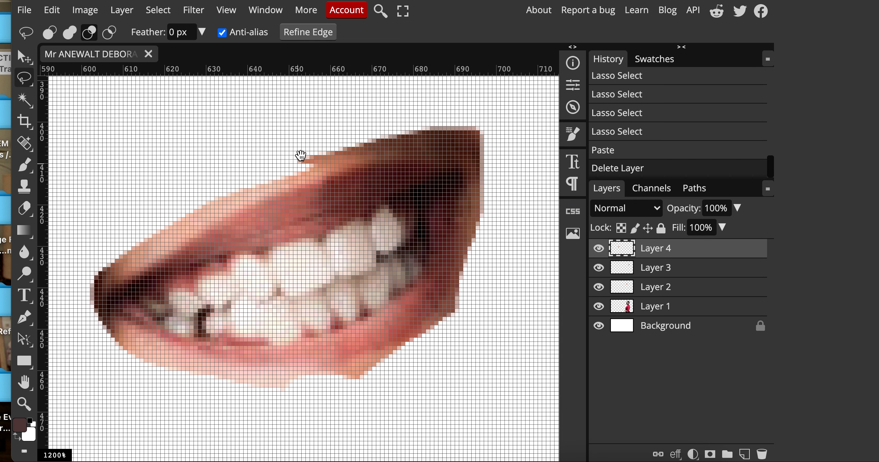
left_click(24, 208)
left_click_drag(296, 136, 319, 127)
mouse_move(475, 318)
left_mouse_down()
mouse_move(373, 386)
mouse_move(294, 410)
mouse_move(203, 406)
mouse_move(148, 387)
left_mouse_up()
scroll(256, 376, "down", 5)
scroll(256, 376, "down", 3)
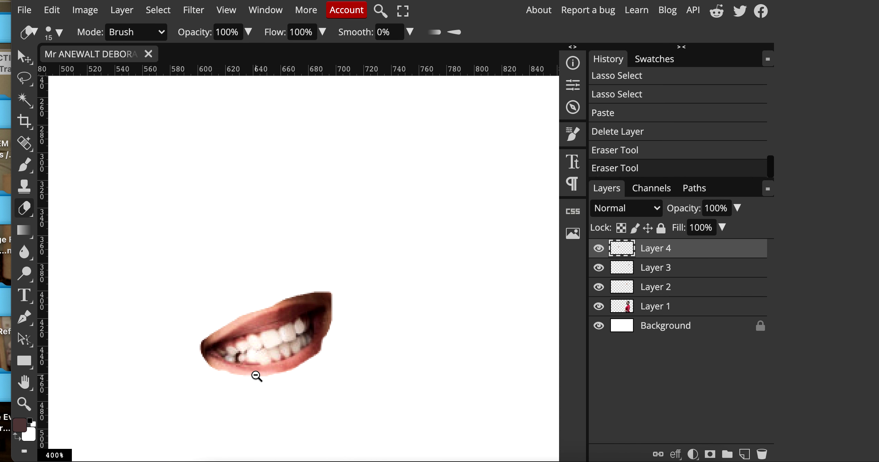
scroll(376, 259, "down", 3)
scroll(232, 169, "down", 2)
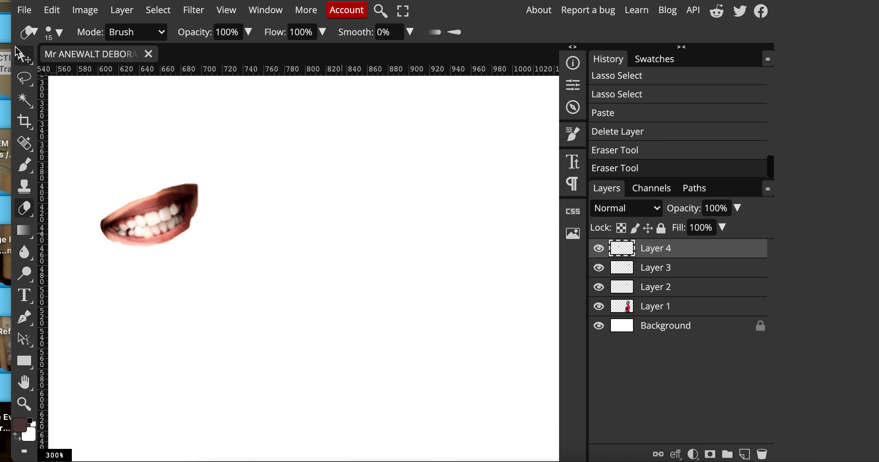
left_click(24, 57)
Place the Layer 4 mouth over the woman's lips and rotate it to about 25.7°.
left_click_drag(148, 244, 463, 270)
scroll(488, 361, "down", 2)
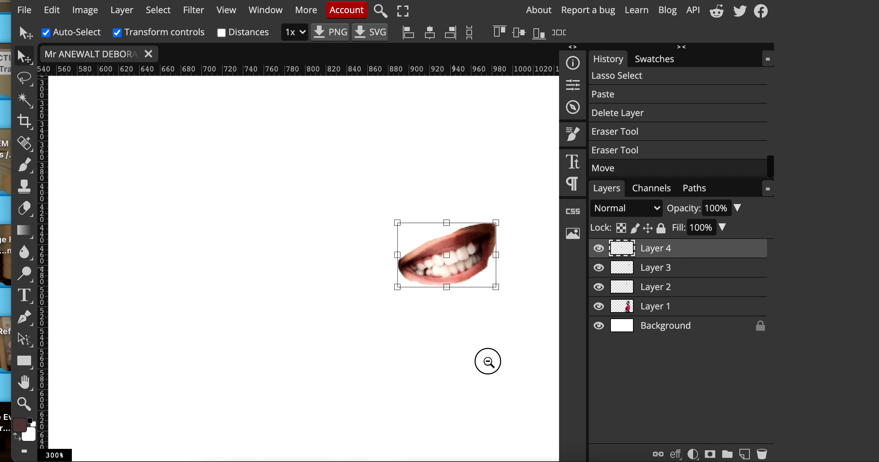
left_click_drag(493, 361, 237, 310)
left_click_drag(204, 235, 497, 140)
left_click_drag(490, 168, 490, 161)
left_click_drag(513, 216, 517, 186)
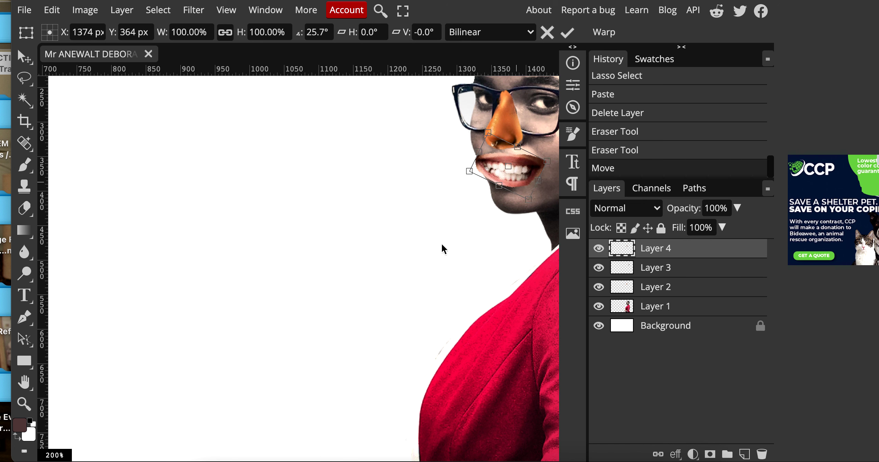
scroll(438, 241, "down", 2)
scroll(410, 240, "up", 2)
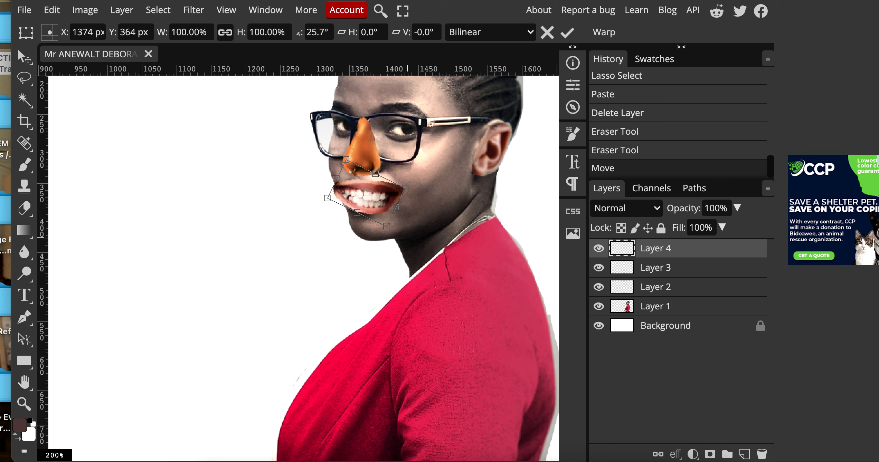
left_click(24, 11)
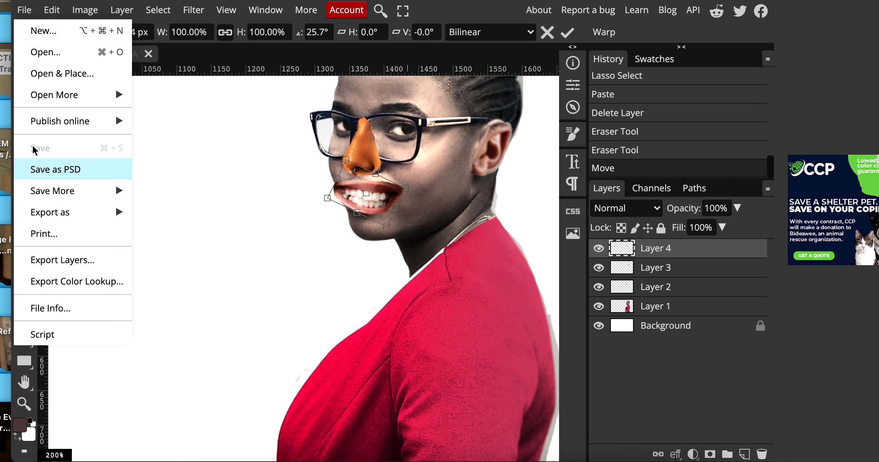
Preview STOCK IMAGES photos and place jackson-david-NxNTt4FMOWY-unsplash copy.jpeg, the head-wrap woman, at 18%.
left_click(41, 75)
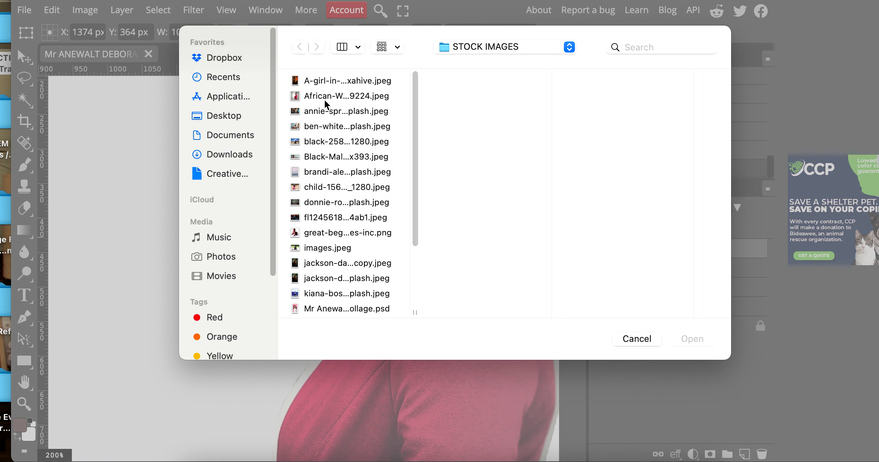
left_click(325, 100)
left_click(325, 81)
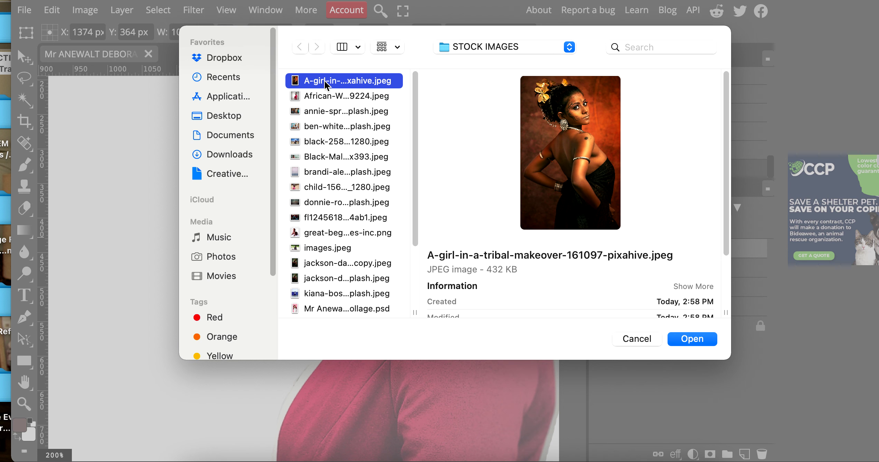
left_click(330, 126)
left_click(331, 112)
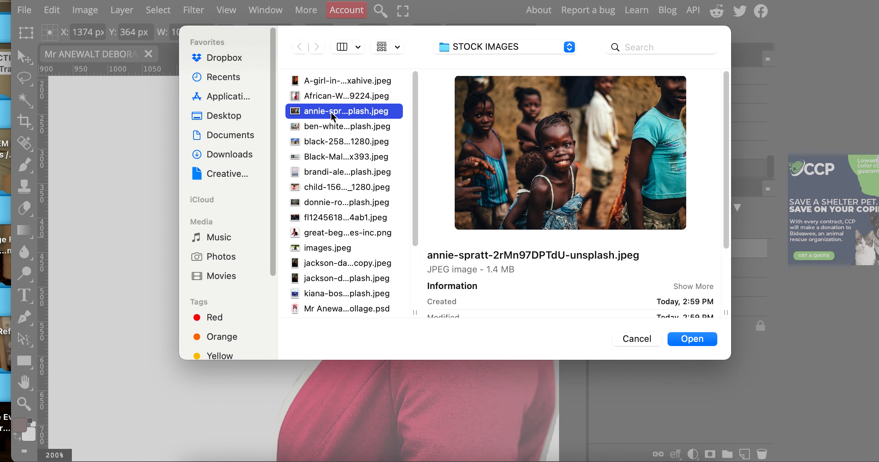
left_click(331, 143)
left_click(330, 157)
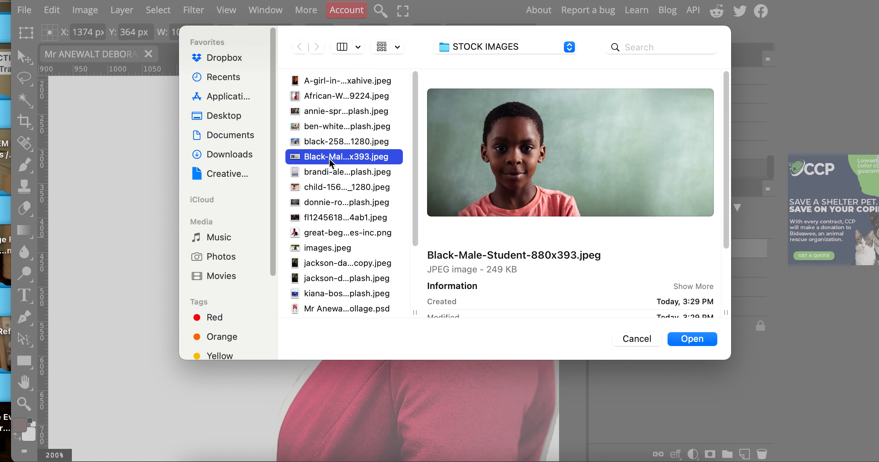
left_click(328, 173)
left_click(328, 188)
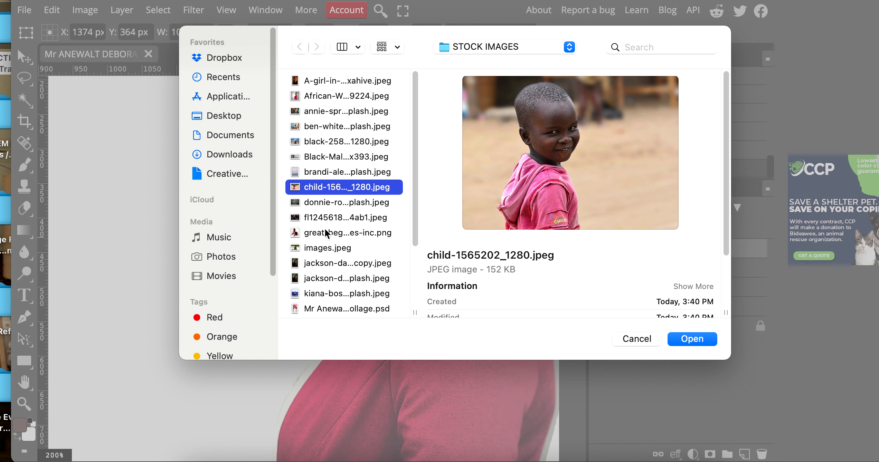
left_click(327, 218)
left_click(335, 233)
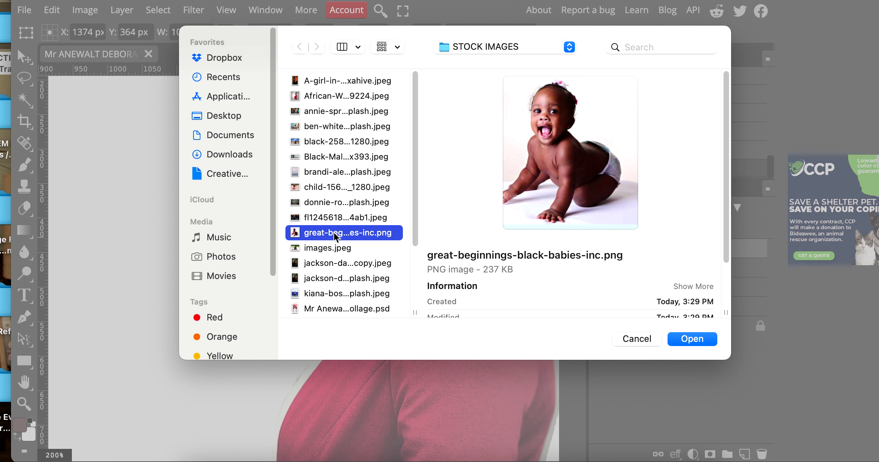
left_click(344, 262)
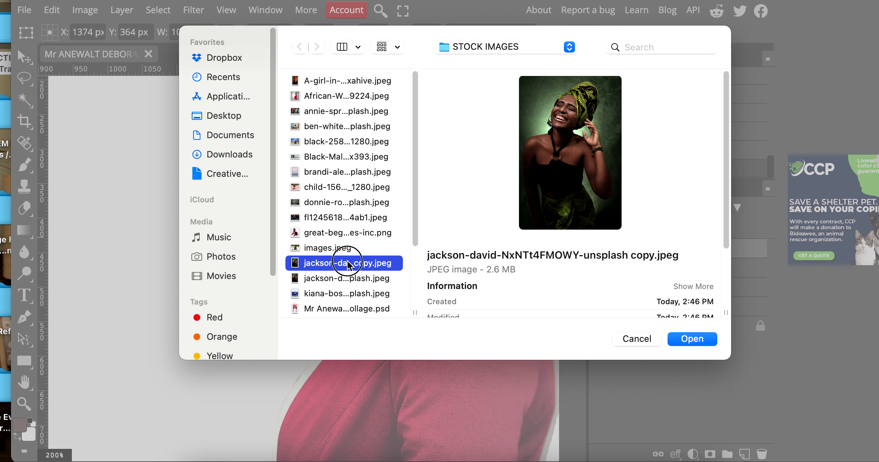
double_click(347, 263)
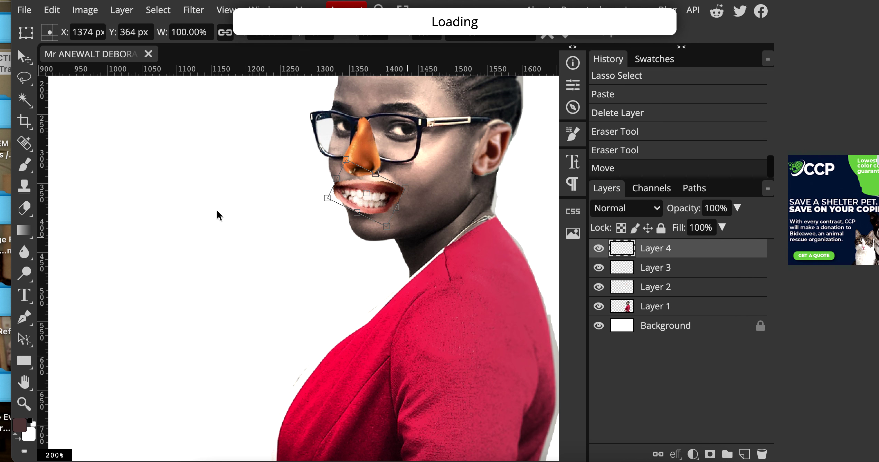
scroll(217, 215, "down", 5)
Commit the placed head-wrap photo and lasso around the woman's face and head wrap.
mouse_move(194, 187)
left_mouse_down()
mouse_move(239, 189)
mouse_move(179, 179)
left_mouse_up()
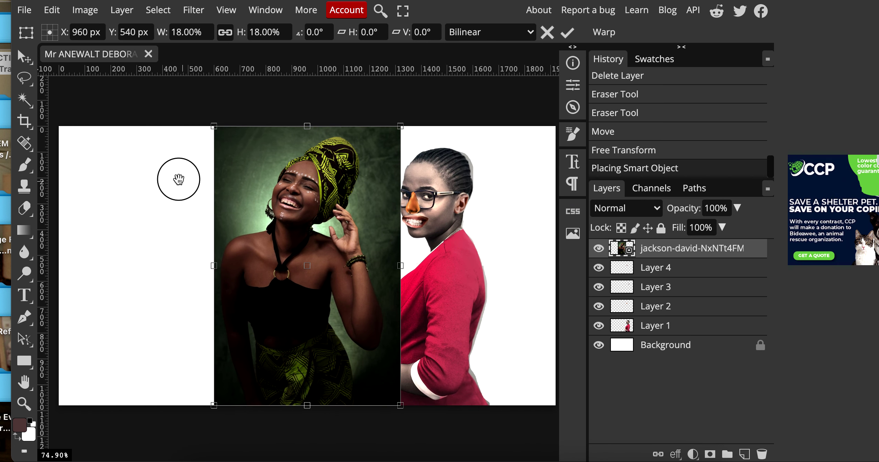
scroll(241, 214, "up", 5)
scroll(294, 232, "down", 10)
scroll(353, 238, "up", 5)
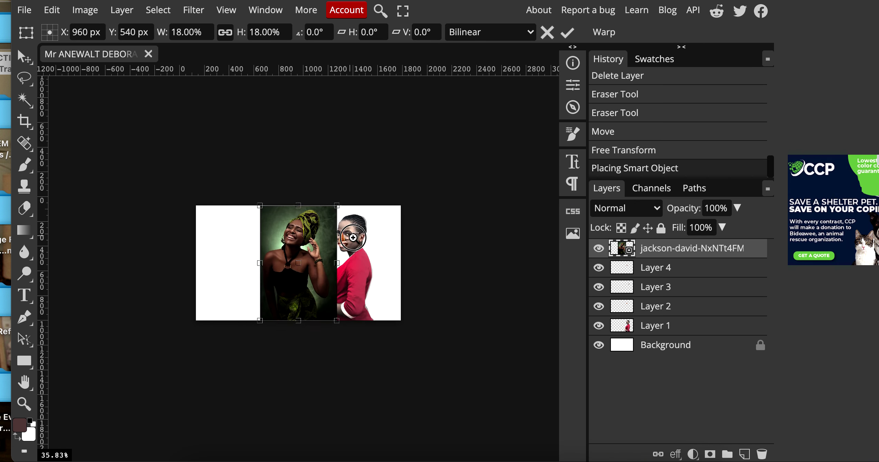
scroll(353, 238, "up", 10)
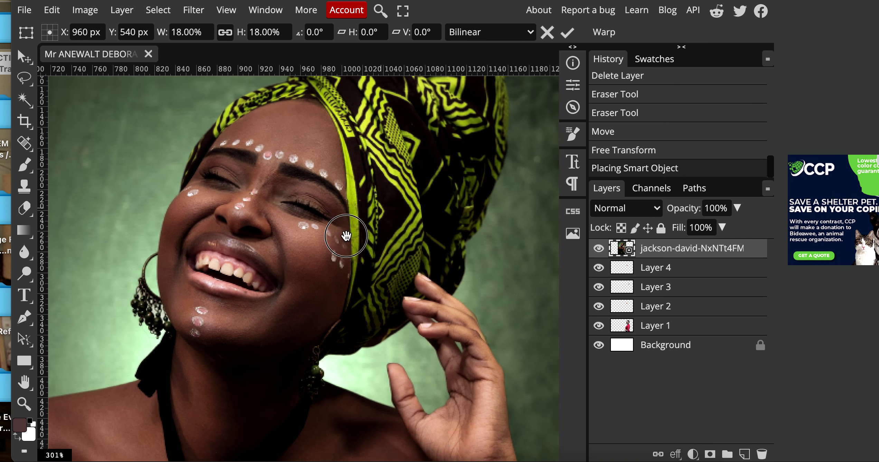
left_click_drag(348, 235, 292, 292)
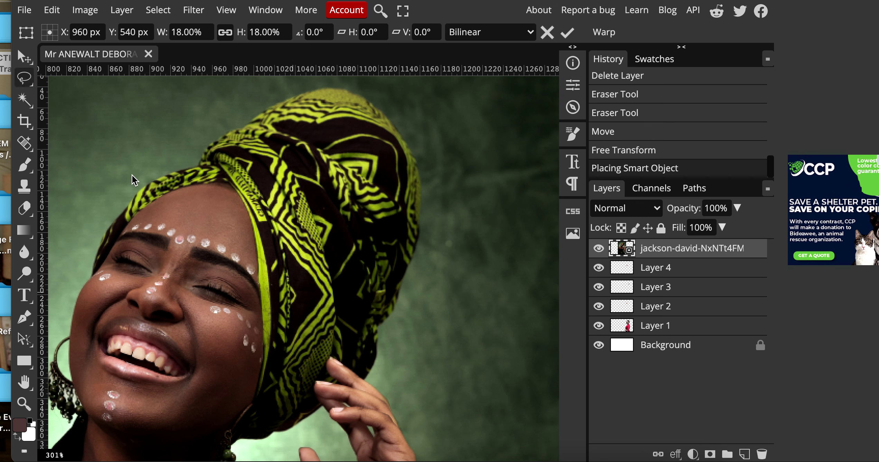
key("Return")
mouse_move(95, 268)
left_mouse_down()
mouse_move(107, 229)
mouse_move(136, 197)
mouse_move(238, 123)
mouse_move(312, 89)
mouse_move(375, 103)
mouse_move(422, 192)
mouse_move(398, 307)
mouse_move(361, 387)
mouse_move(305, 427)
mouse_move(256, 442)
mouse_move(232, 432)
mouse_move(256, 383)
mouse_move(267, 315)
mouse_move(235, 191)
mouse_move(204, 180)
mouse_move(175, 191)
mouse_move(145, 209)
mouse_move(98, 273)
left_mouse_up()
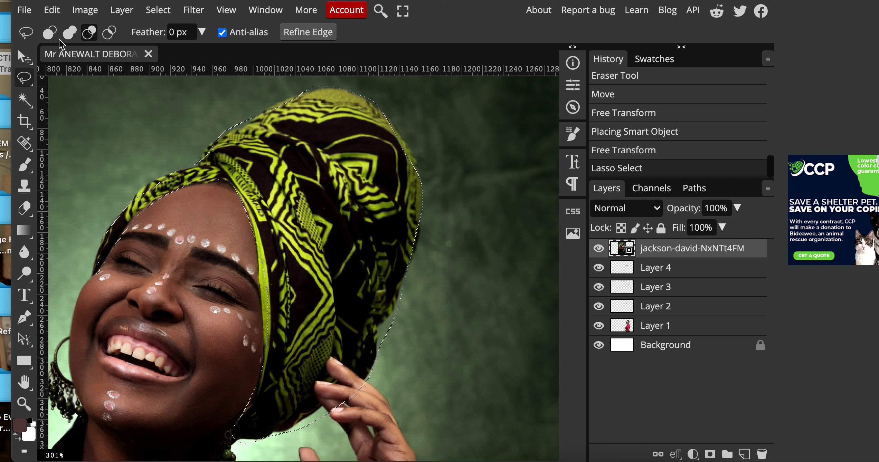
Copy-paste the head wrap onto new Layer 5 and delete the jackson-david photo layer.
left_click(52, 9)
left_click(72, 148)
left_click(52, 9)
left_click(89, 192)
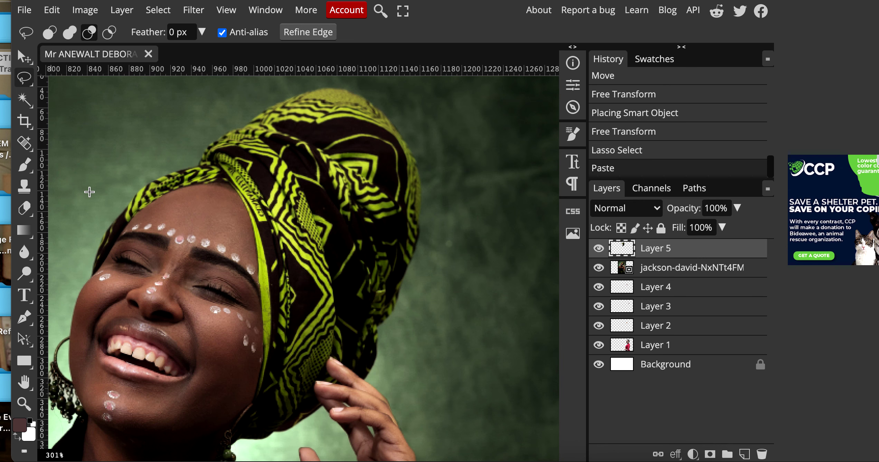
left_click(599, 268)
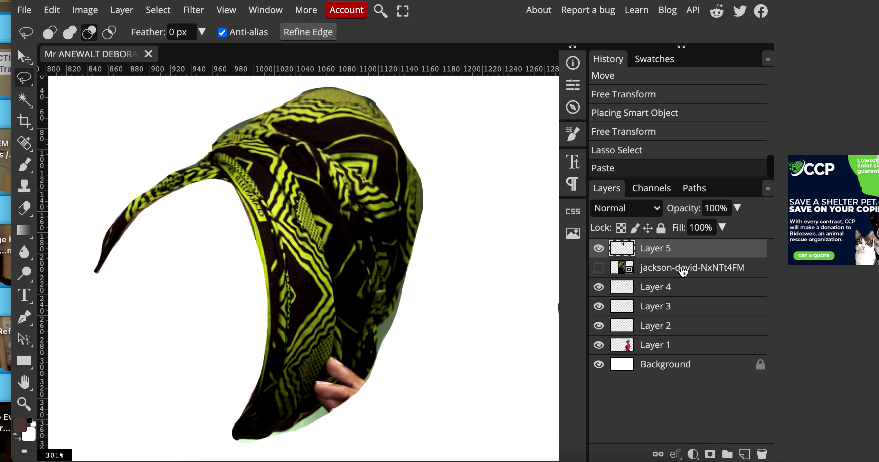
left_click(683, 272)
left_click(762, 454)
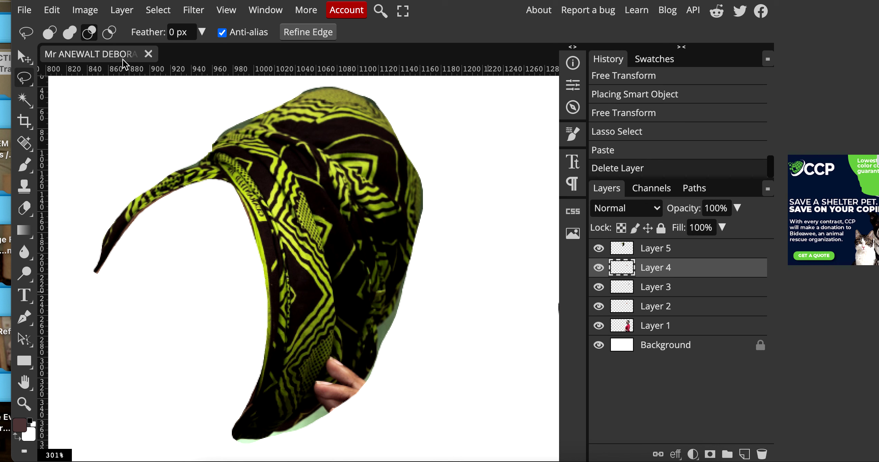
left_click(24, 57)
Fit the Layer 5 head wrap onto the woman's head, rotated -22.5° and scaled to about 105%.
left_click_drag(353, 275, 530, 318)
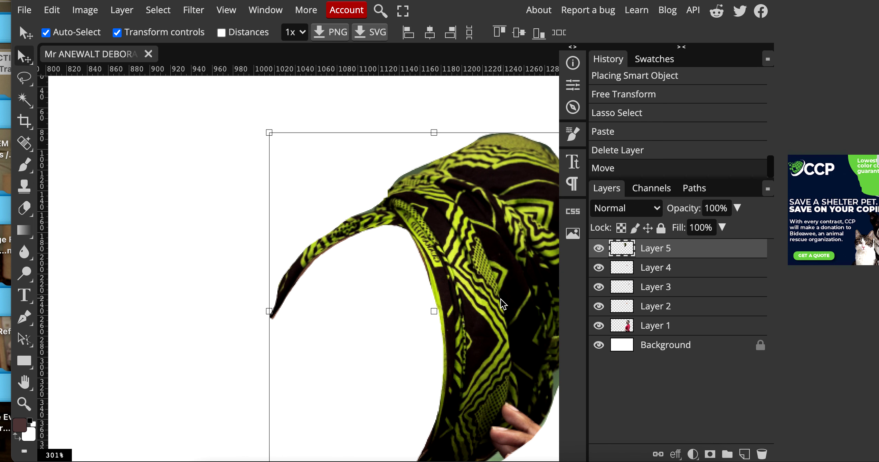
scroll(399, 363, "down", 2)
left_click_drag(399, 362, 206, 281)
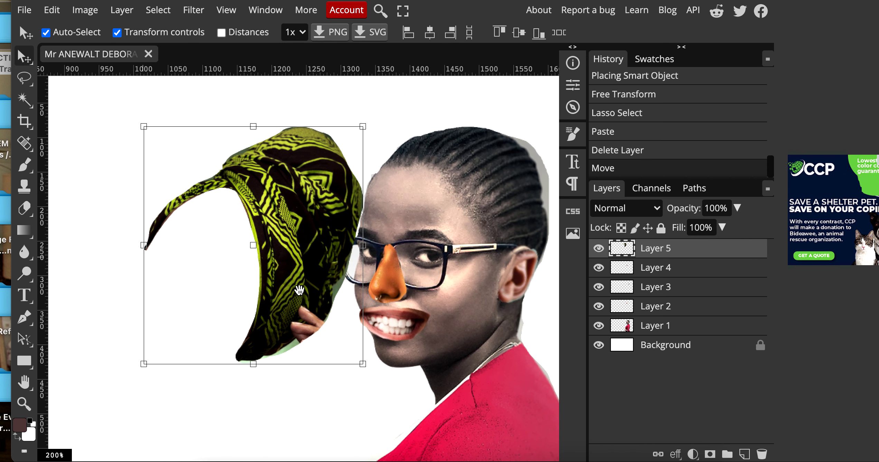
left_click_drag(281, 248, 520, 185)
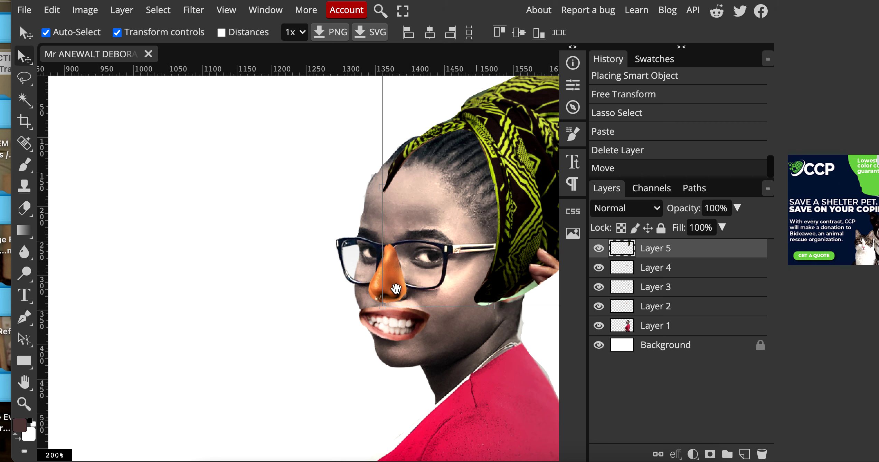
left_click_drag(396, 288, 227, 311)
left_click_drag(401, 212, 408, 235)
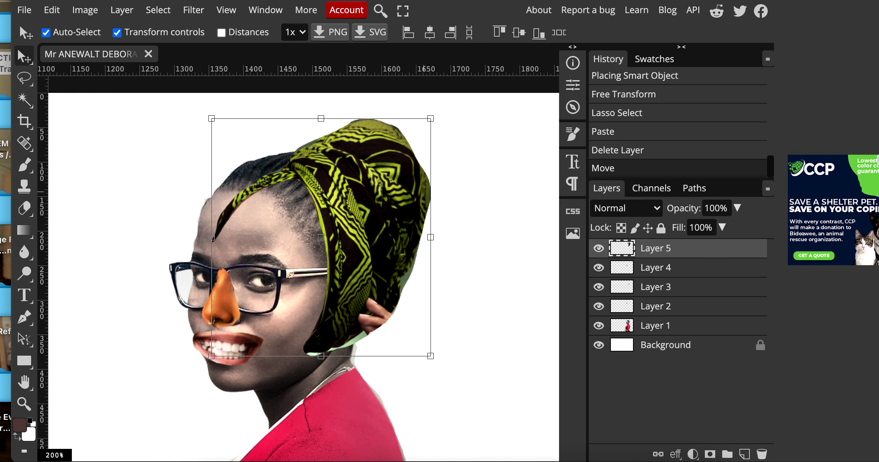
left_click_drag(448, 105, 394, 83)
left_click_drag(367, 219, 349, 210)
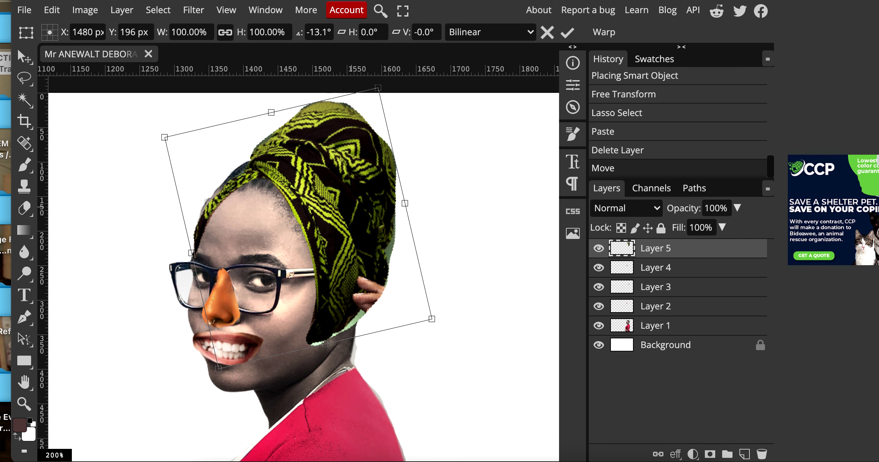
left_click_drag(438, 323, 453, 298)
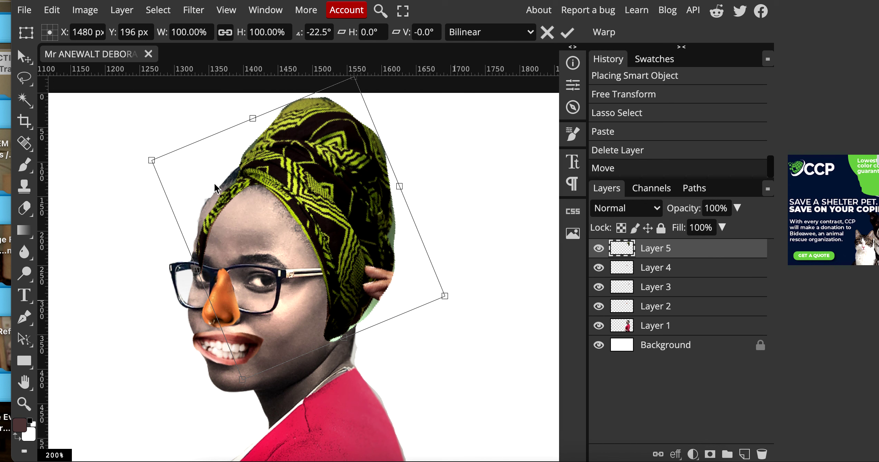
left_click_drag(151, 160, 136, 153)
left_click_drag(389, 295, 397, 291)
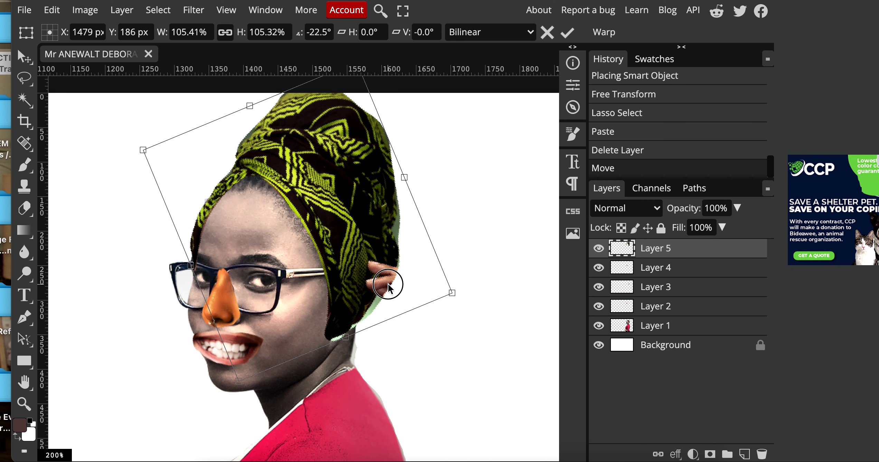
Reorder layers: Layer 5 below Layer 4, and the ear Layer 3 above Layer 5.
left_click_drag(660, 266, 667, 289)
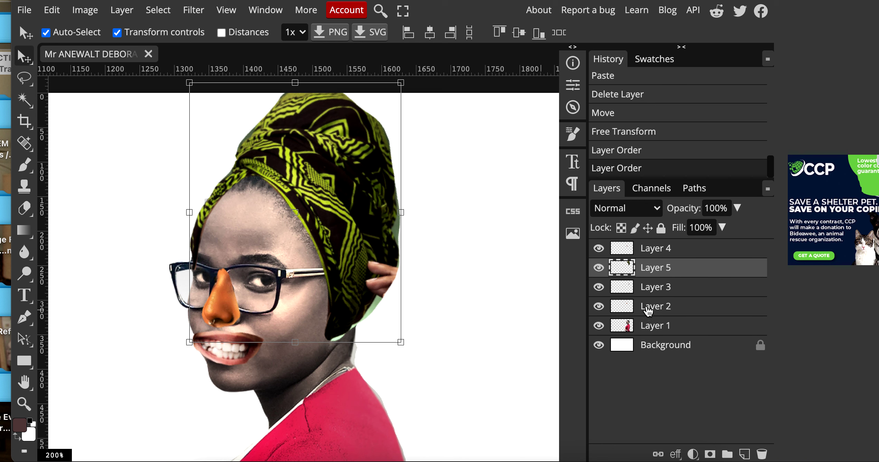
left_click(653, 292)
left_click_drag(600, 295, 659, 266)
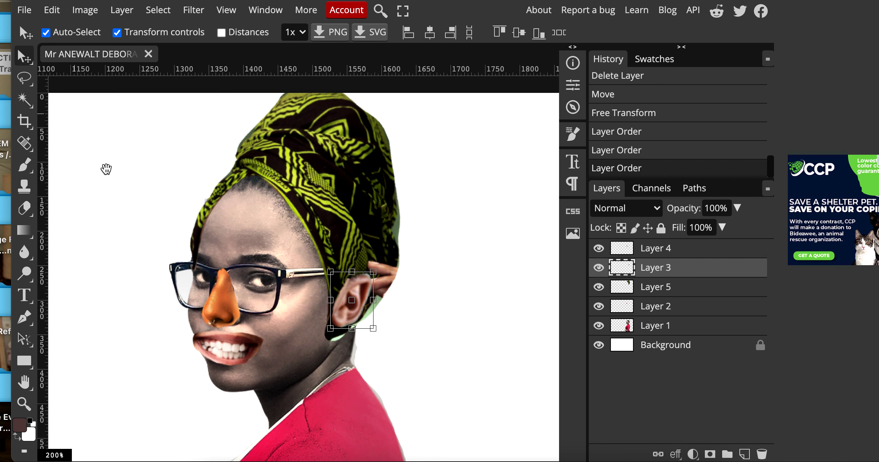
scroll(111, 172, "down", 4)
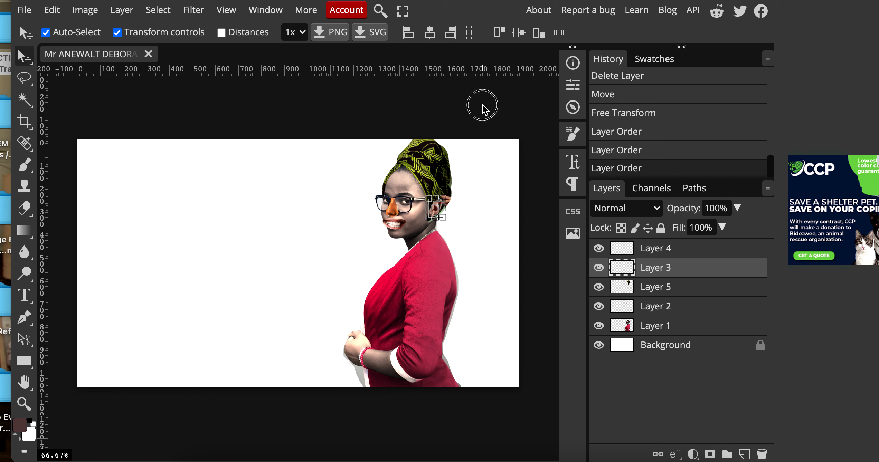
Deselect the ear layer and bring up File > Open & Place on the STOCK IMAGES folder.
left_click(483, 108)
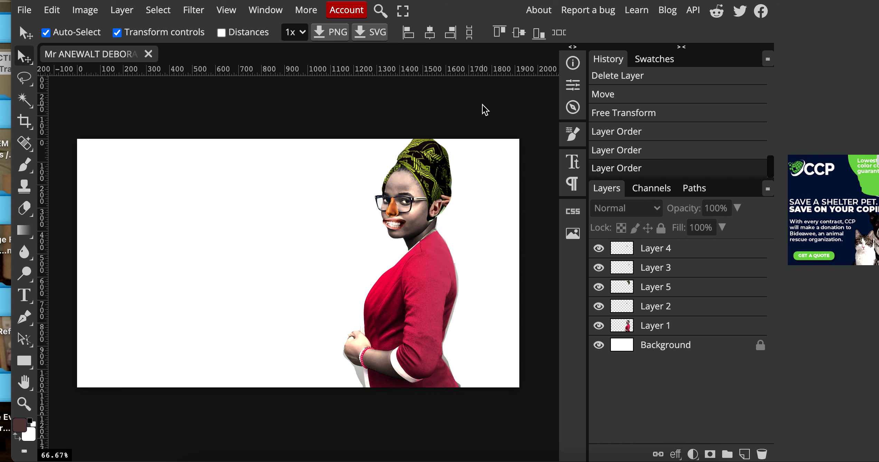
left_click(24, 10)
left_click(51, 74)
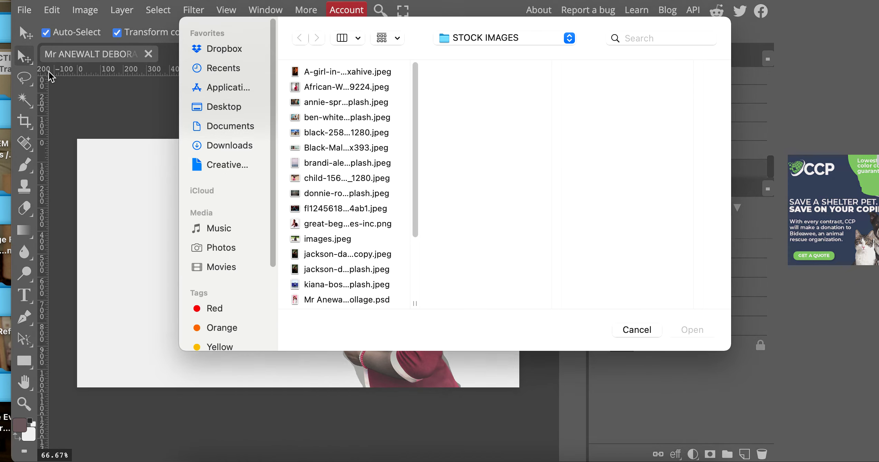
key("space")
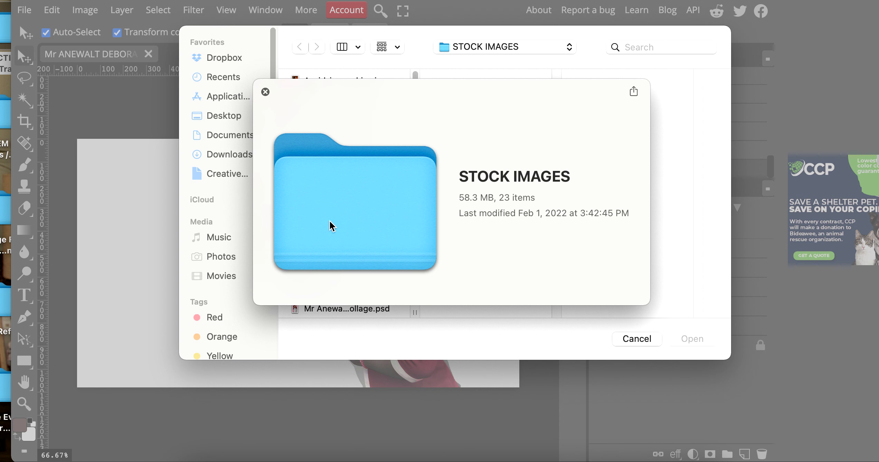
left_click(265, 92)
Preview the stock photos and place the sylvia-szekely beach photo of jumping boys at 31.25%.
left_click(334, 311)
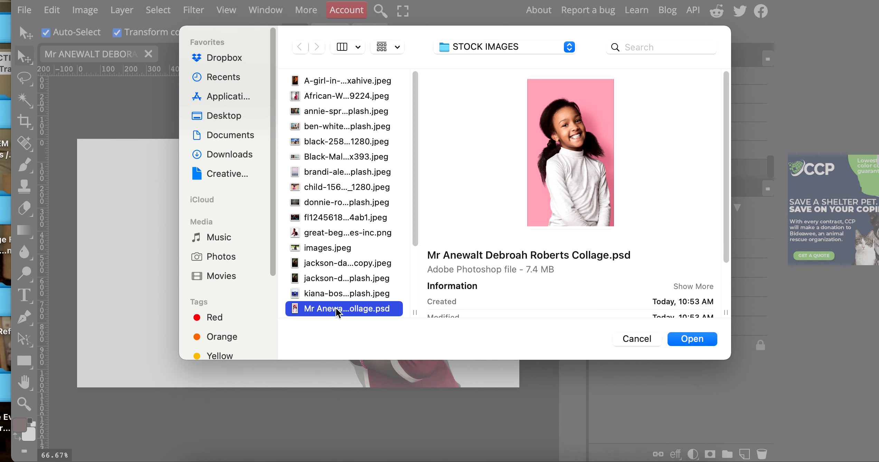
scroll(335, 280, "down", 3)
left_click(334, 279)
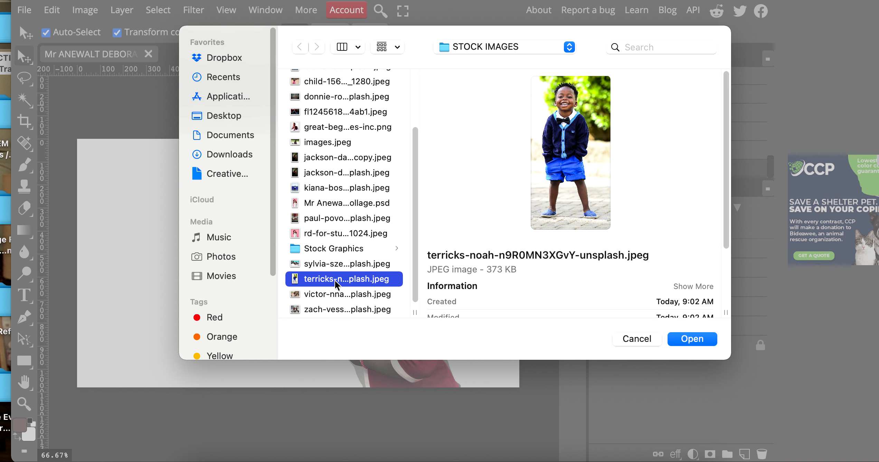
left_click(332, 296)
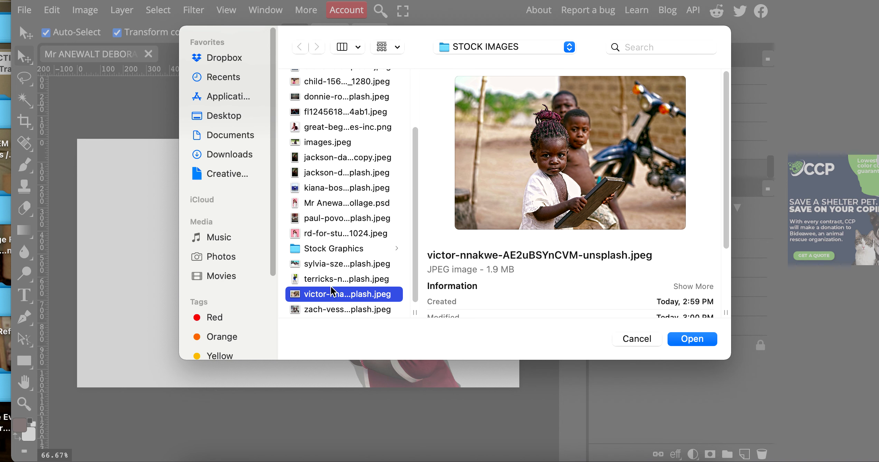
left_click(331, 279)
left_click(327, 264)
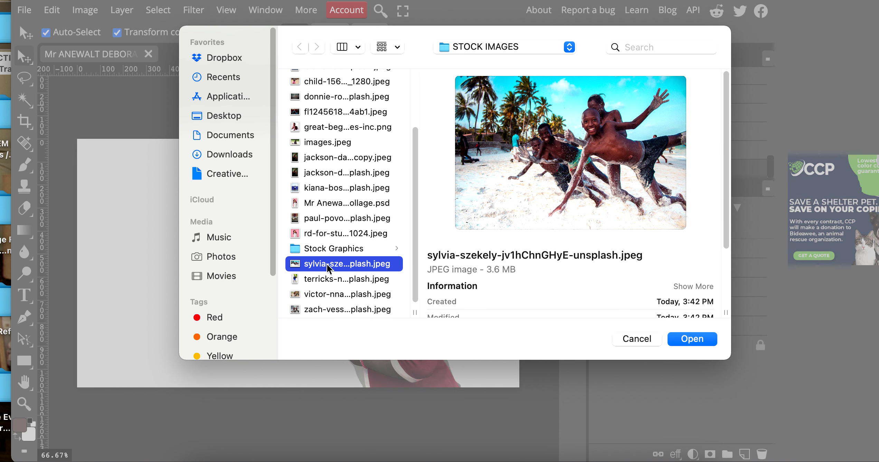
left_click(325, 279)
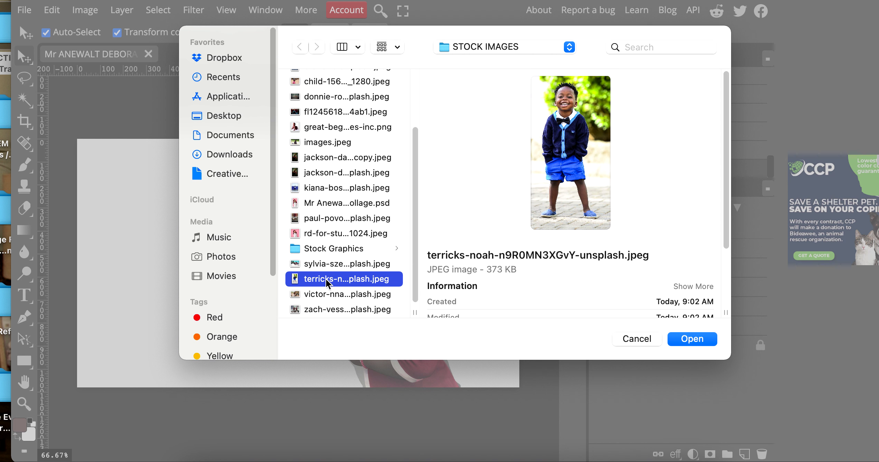
double_click(326, 265)
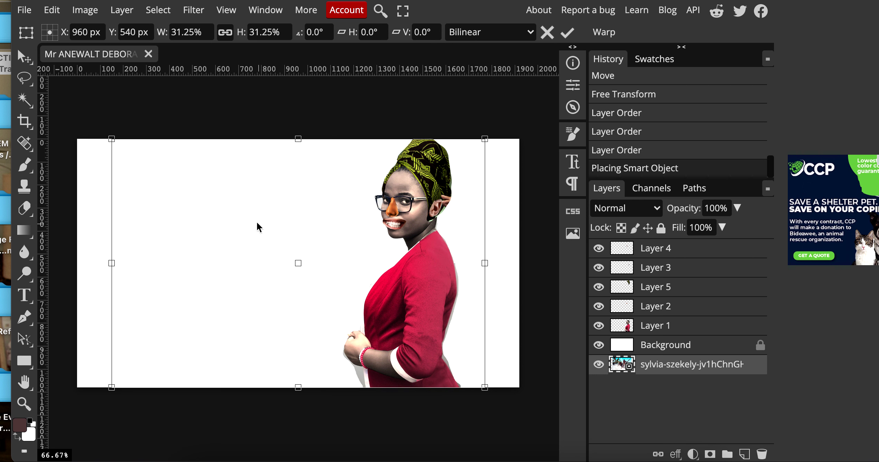
Move the sylvia-szekely beach layer to the top of the stack and zoom to the smiling boy's face.
left_click_drag(666, 365, 666, 247)
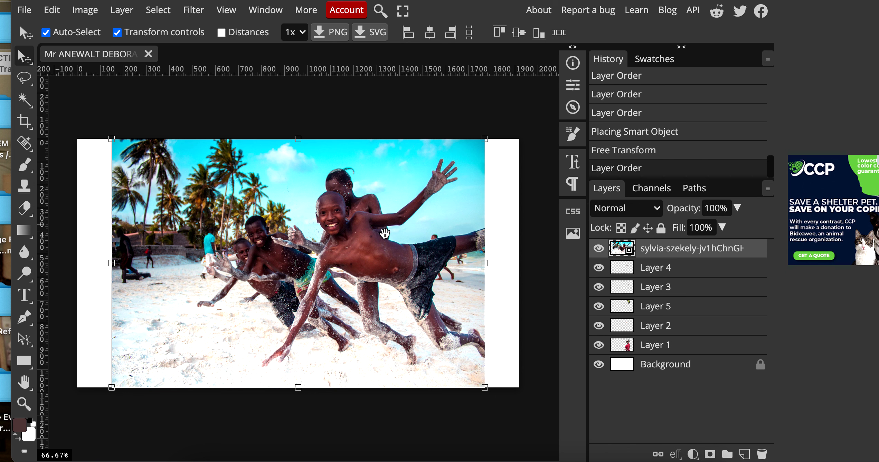
scroll(353, 227, "up", 4)
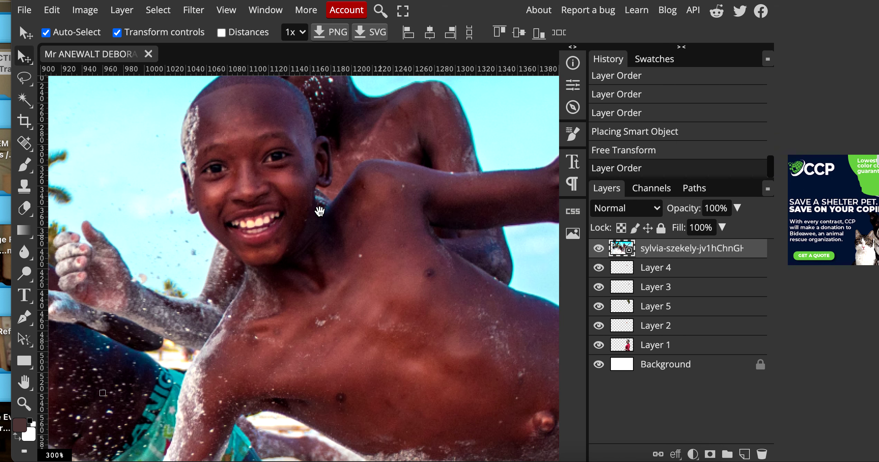
left_click_drag(320, 210, 338, 271)
left_click_drag(323, 238, 224, 301)
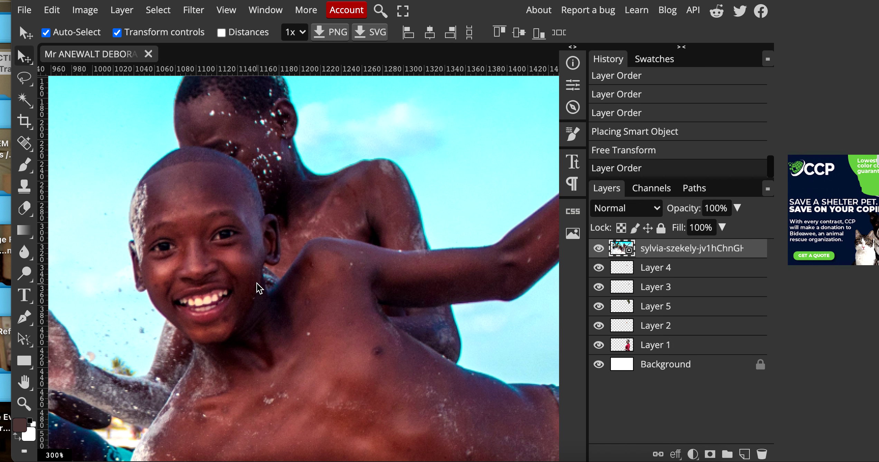
left_click(24, 78)
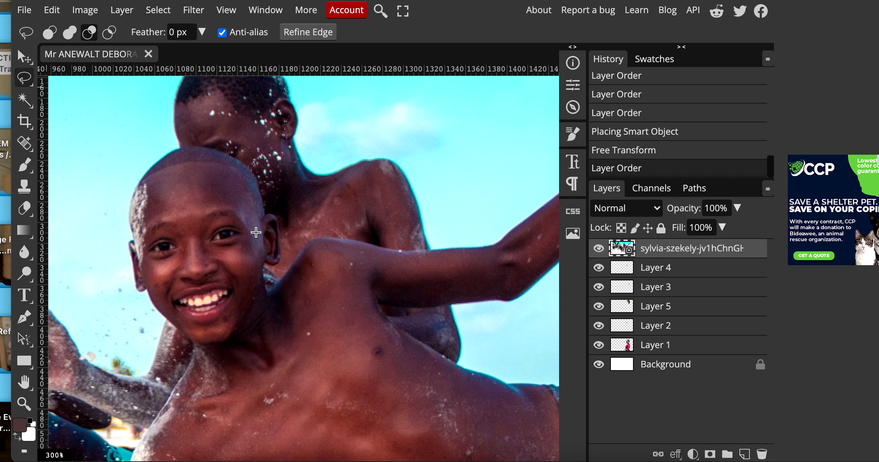
Lasso half the smiling boy's face, paste it onto Layer 6, and delete the beach photo layer.
mouse_move(191, 165)
left_mouse_down()
mouse_move(197, 255)
mouse_move(204, 276)
mouse_move(231, 280)
mouse_move(230, 306)
mouse_move(211, 333)
mouse_move(234, 336)
mouse_move(261, 294)
mouse_move(260, 208)
mouse_move(239, 167)
mouse_move(189, 158)
left_mouse_up()
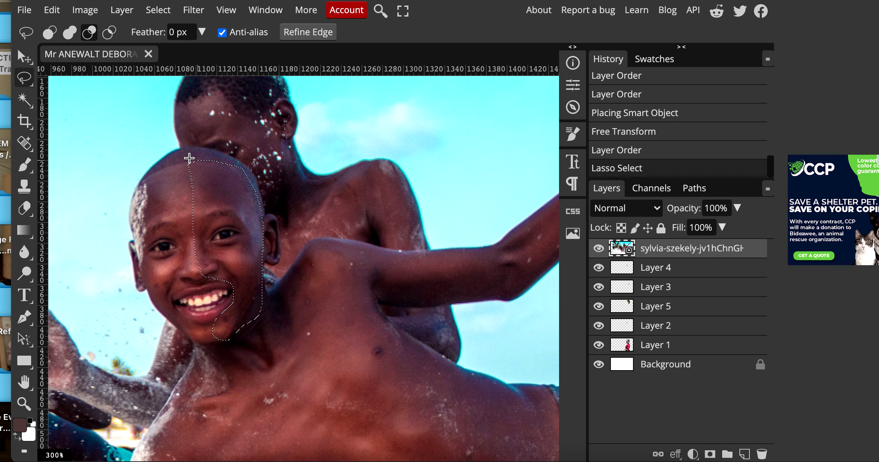
left_click(51, 10)
left_click(87, 145)
left_click(57, 10)
left_click(97, 187)
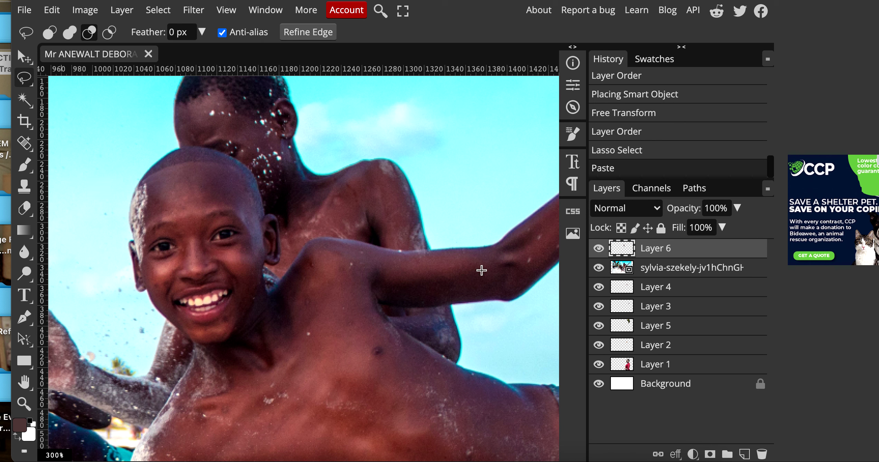
left_click(669, 273)
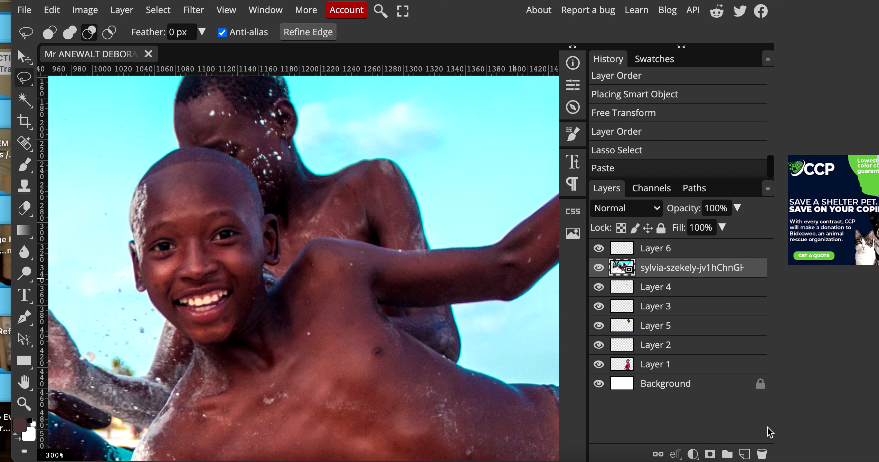
left_click(762, 454)
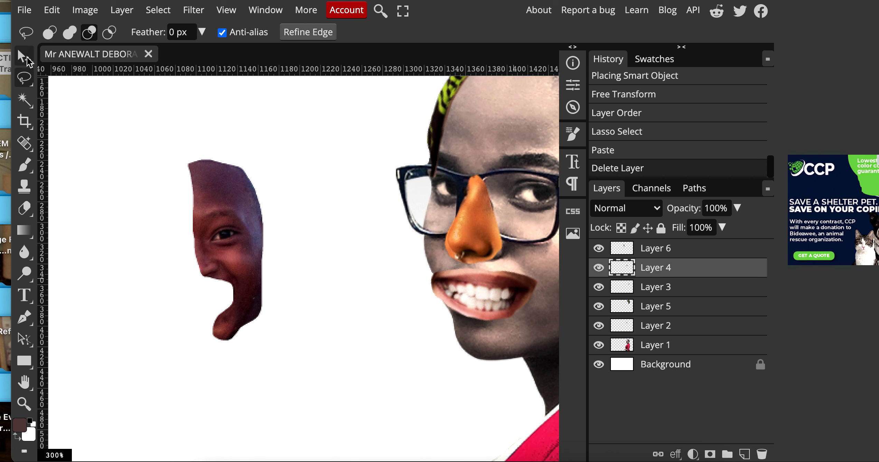
left_click(25, 57)
Move Layer 6's half face onto the woman's cheek, rotate it about 20° and enlarge it.
left_click(599, 248)
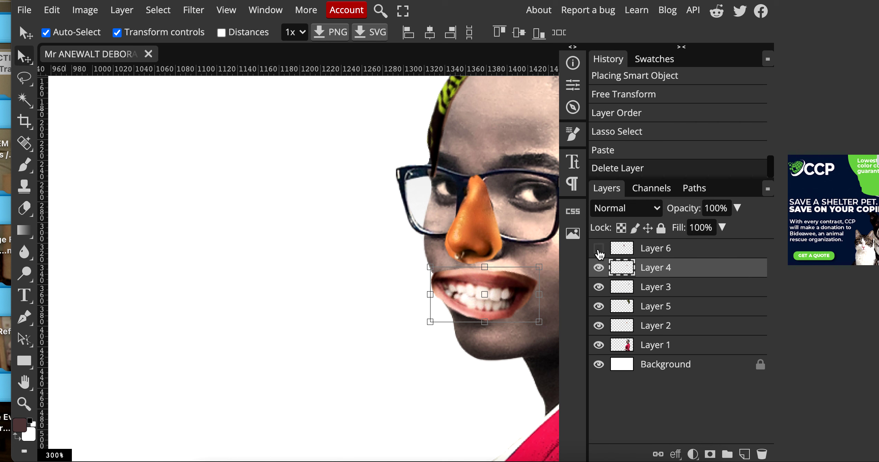
left_click(598, 248)
left_click(660, 253)
left_click_drag(285, 227, 594, 256)
left_click_drag(358, 352, 133, 367)
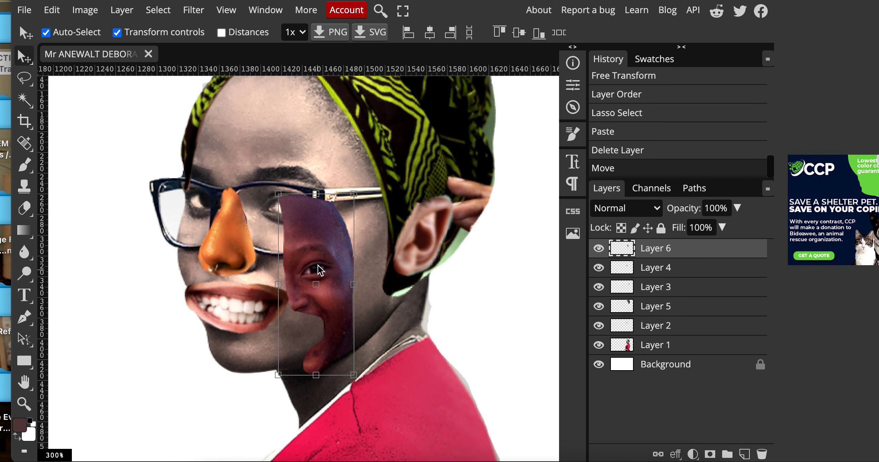
left_click_drag(318, 265, 316, 206)
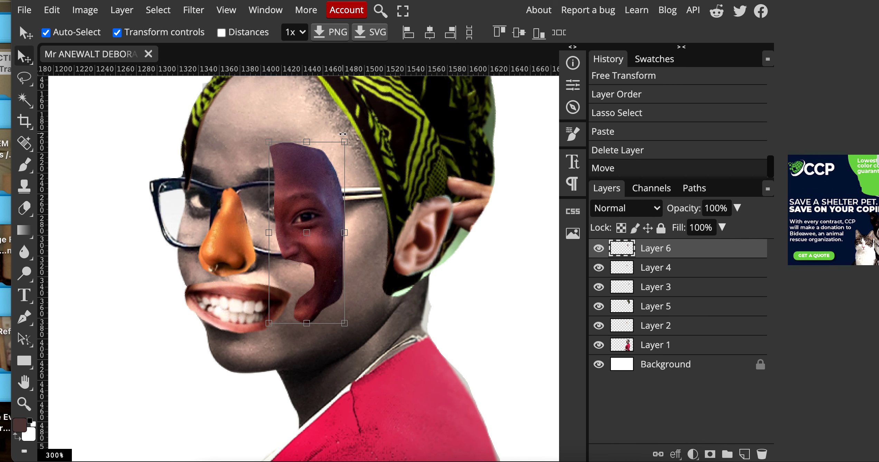
left_click_drag(348, 136, 378, 156)
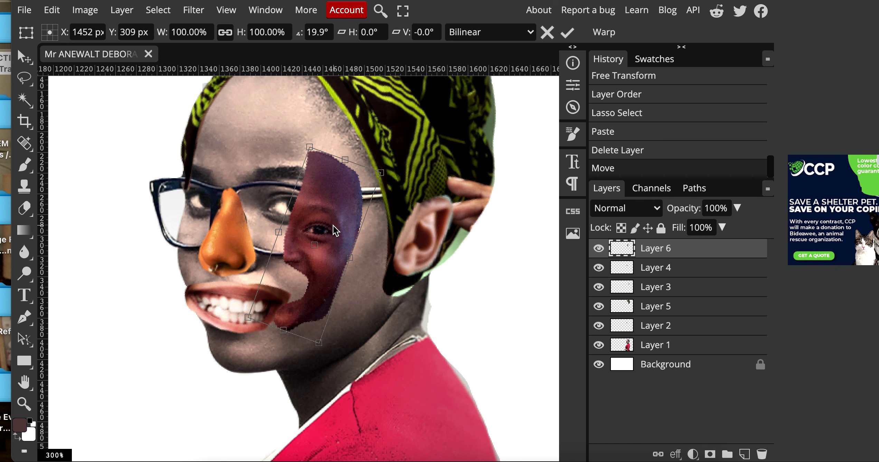
left_click_drag(320, 345, 338, 385)
left_click_drag(329, 274, 324, 262)
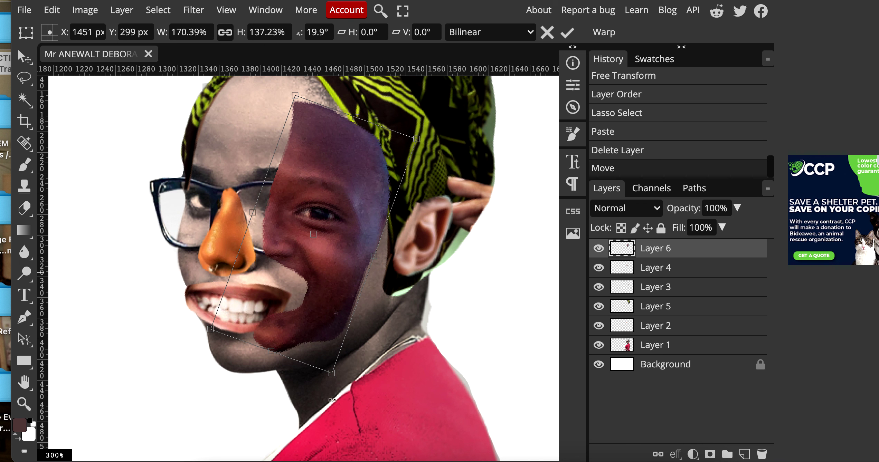
left_click_drag(333, 374, 347, 387)
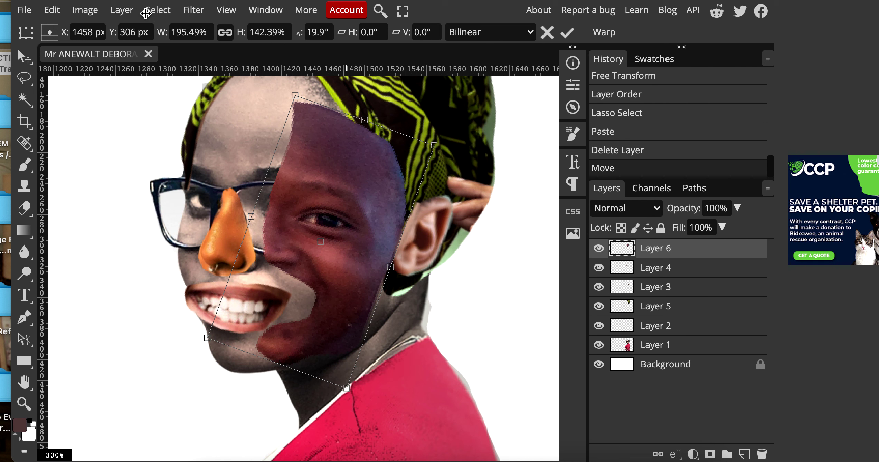
Distort the half face's corners with Edit > Transform > Distort to cover her face's right half.
left_click(54, 10)
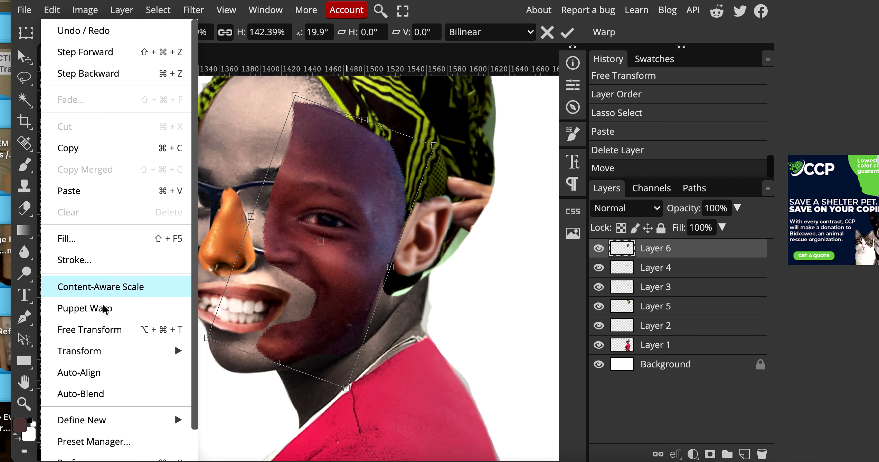
mouse_move(109, 359)
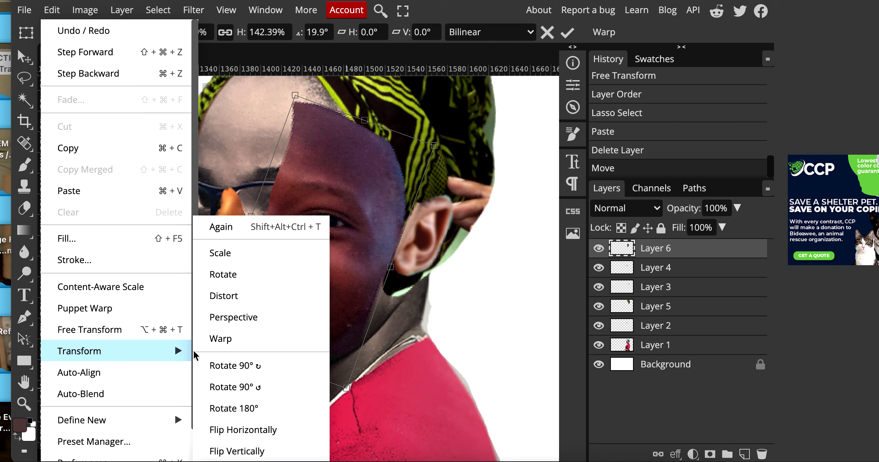
left_click(238, 297)
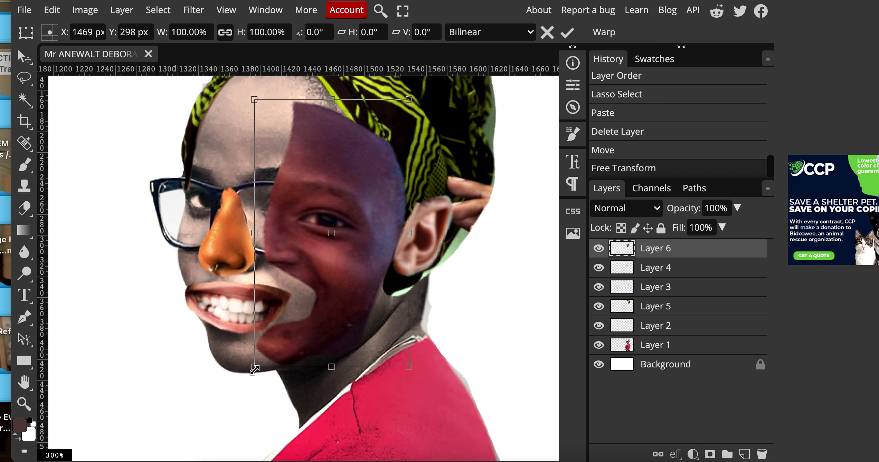
left_click_drag(254, 369, 214, 382)
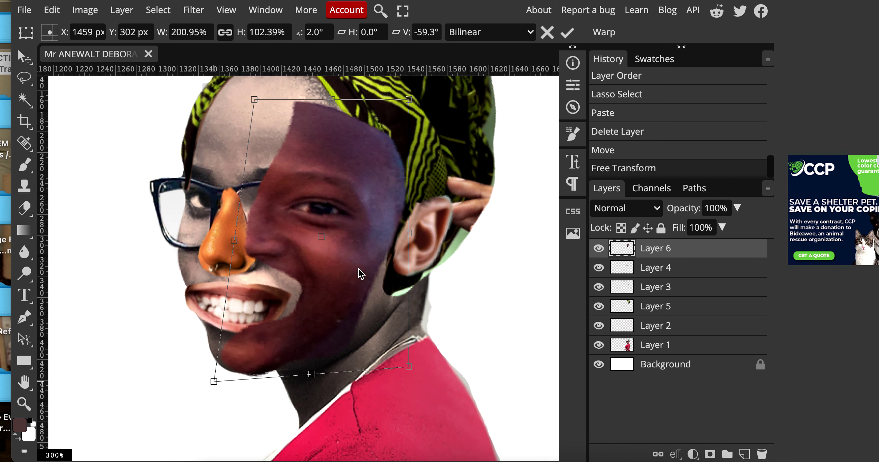
left_click_drag(407, 237, 415, 237)
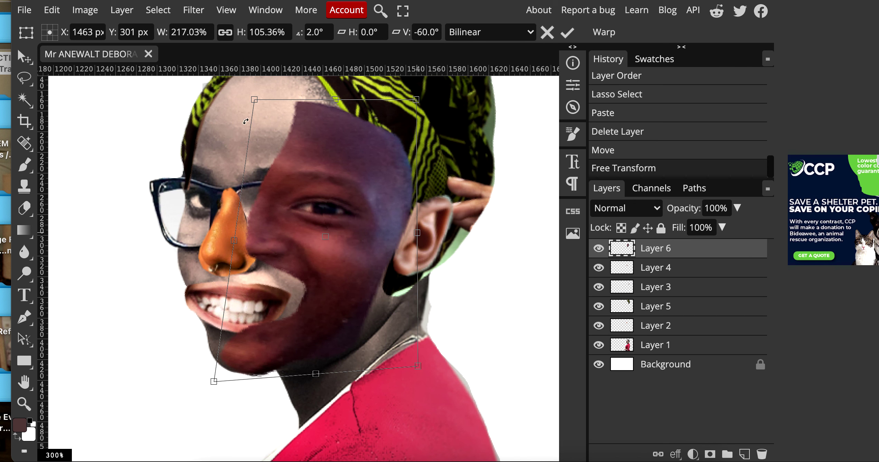
left_click_drag(255, 98, 252, 131)
left_click(22, 57)
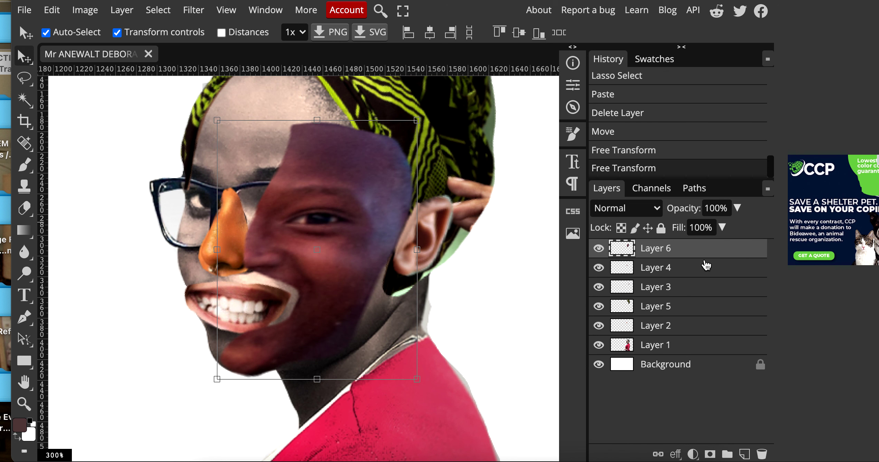
Move the head wrap's Layer 5 to the top of the layer stack.
left_click(689, 275)
left_click(646, 301)
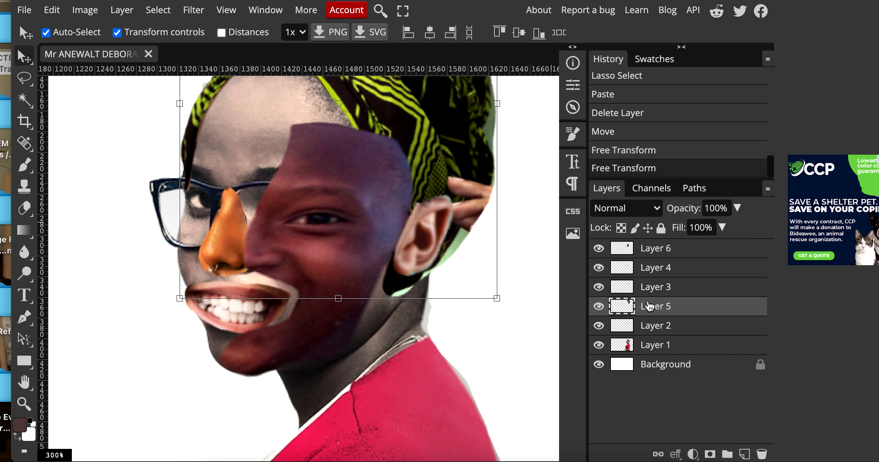
left_click(599, 307)
left_click(599, 307)
left_click_drag(676, 310, 682, 248)
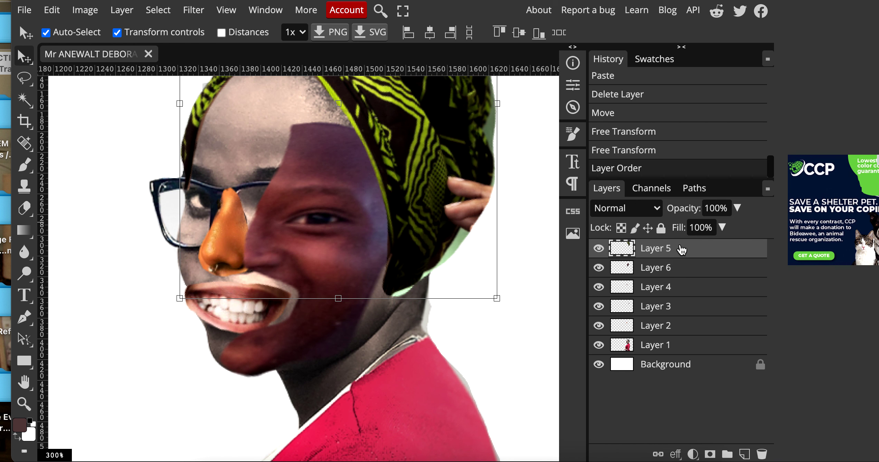
Toggle the mouth, half-face and nose layers off and on to compare the overlap.
left_click(677, 272)
left_click(660, 292)
left_click(600, 289)
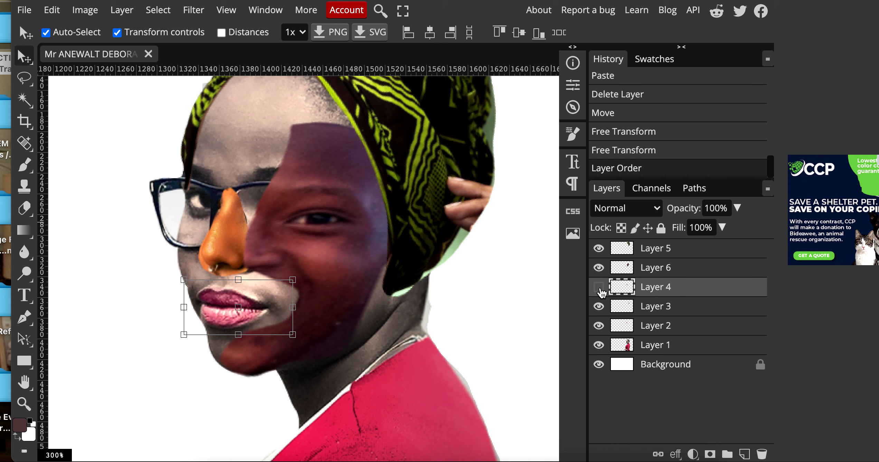
left_click(600, 288)
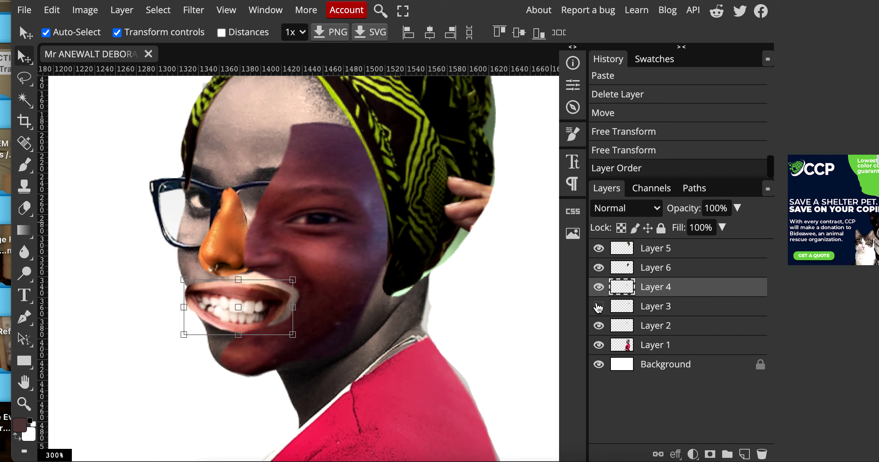
left_click(601, 269)
left_click(600, 270)
left_click(600, 326)
left_click(600, 325)
left_click(599, 269)
left_click(599, 268)
Place the ear's Layer 3 above the head wrap at the top, then zoom out on the collage.
left_click(598, 249)
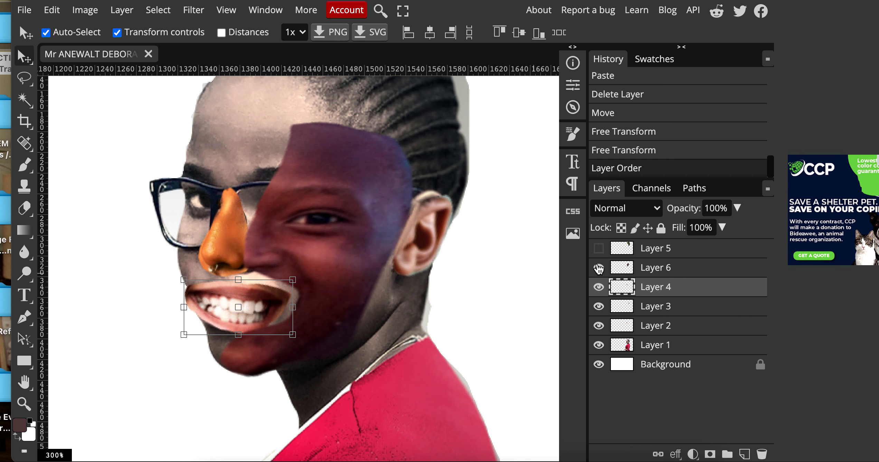
left_click(600, 326)
left_click(599, 326)
left_click(600, 308)
left_click(600, 308)
left_click_drag(618, 311, 609, 257)
left_click(599, 268)
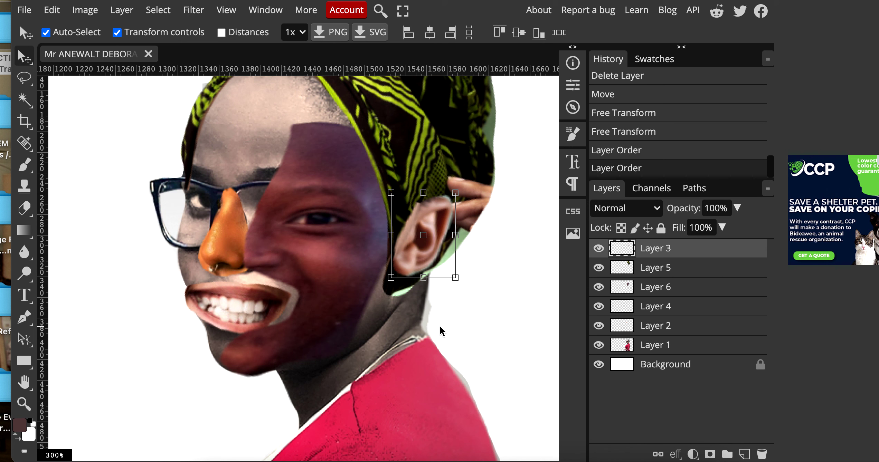
left_click(345, 303, "alt")
left_click(345, 302, "alt")
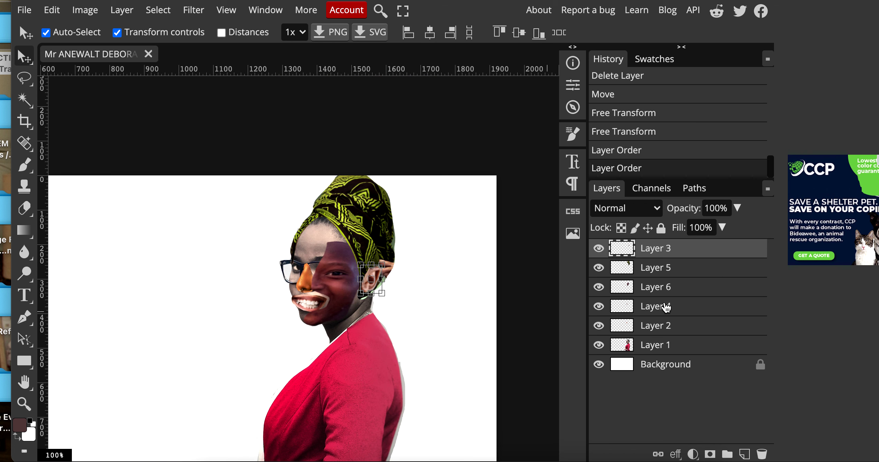
Zoom out to the whole collage and save it as PSD to the Desktop.
left_click_drag(449, 373, 445, 275)
left_click(422, 285, "alt")
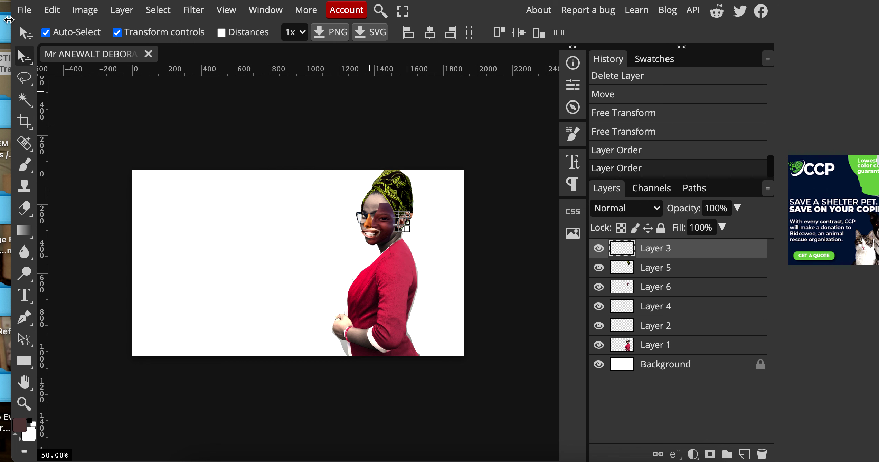
left_click(24, 9)
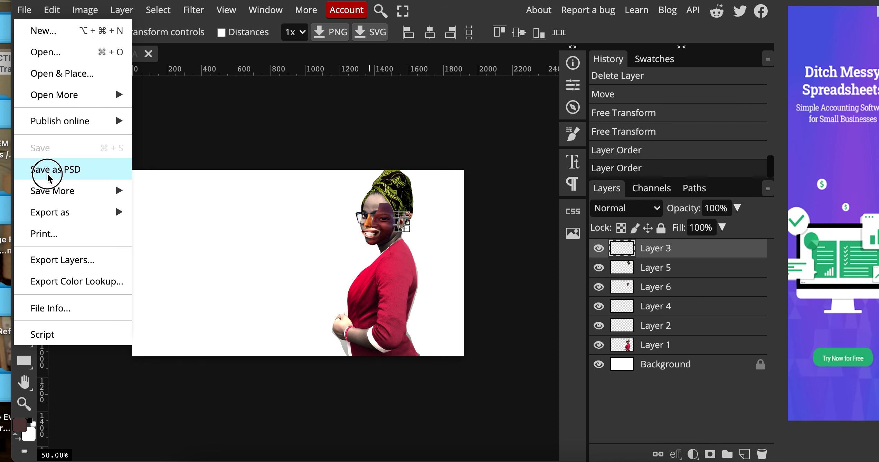
left_click(49, 176)
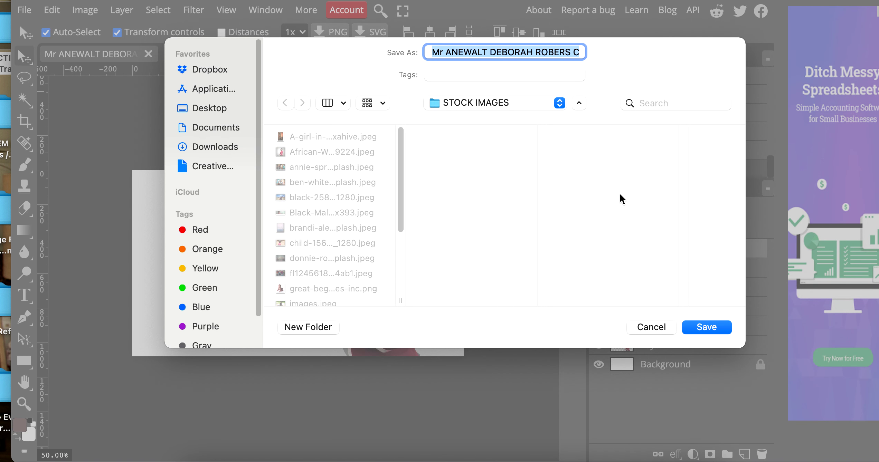
left_click(712, 333)
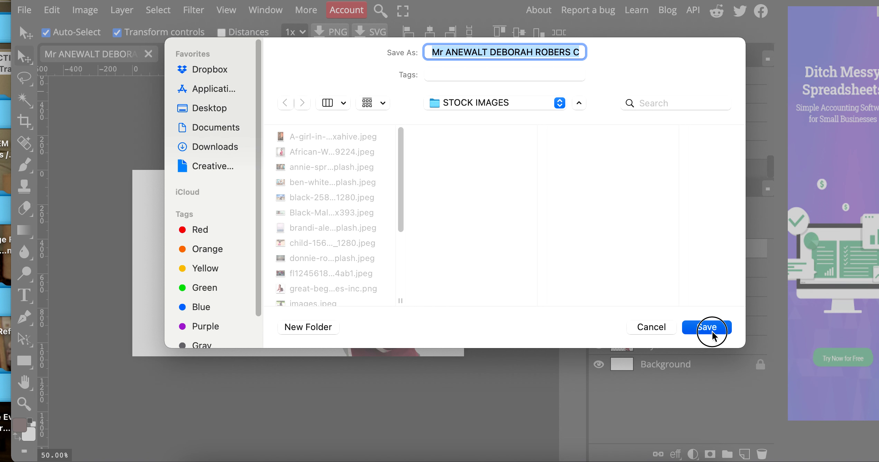
left_click(219, 111)
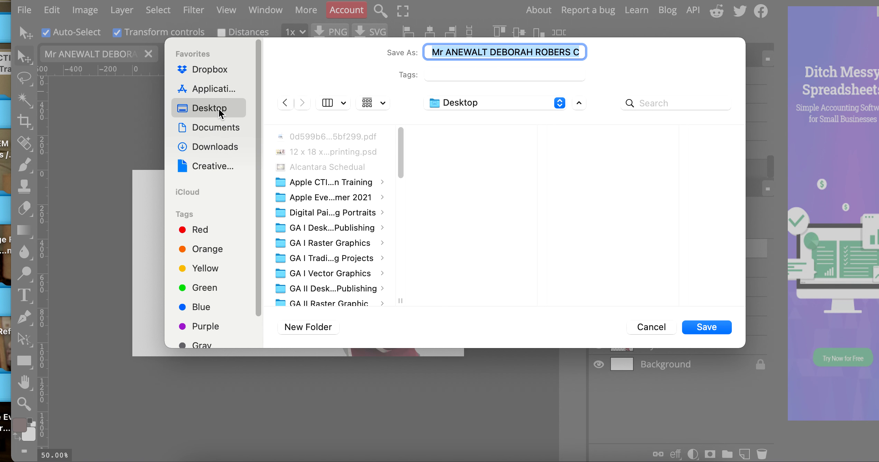